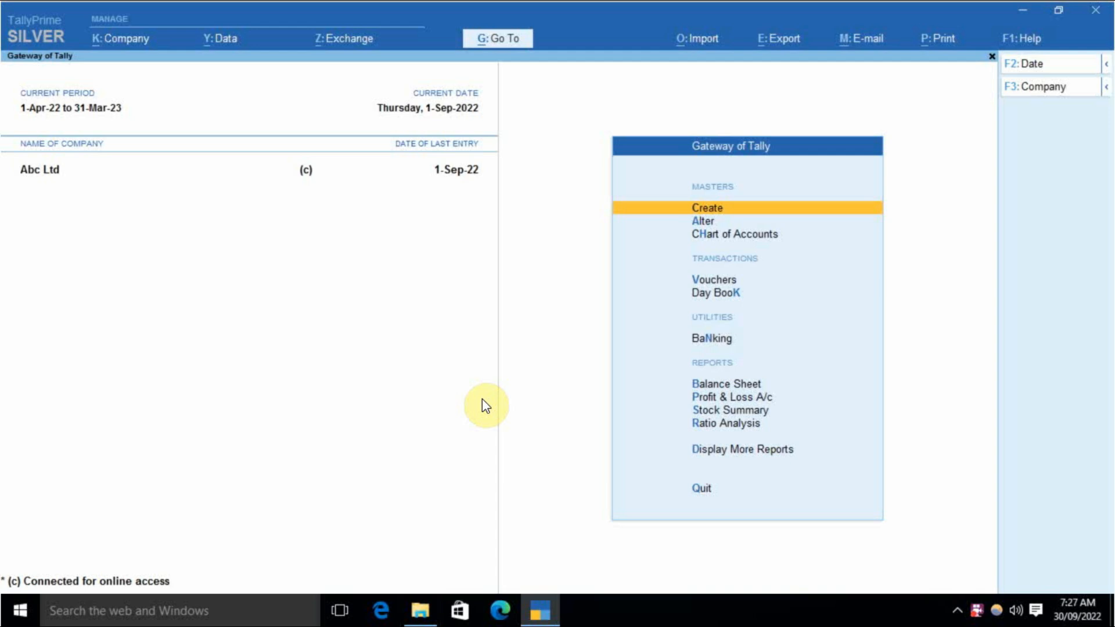
Open the Profit & Loss A/c and set its period from 1-4-2021 to 31-3-2022
{"action": "key", "text": "p"}
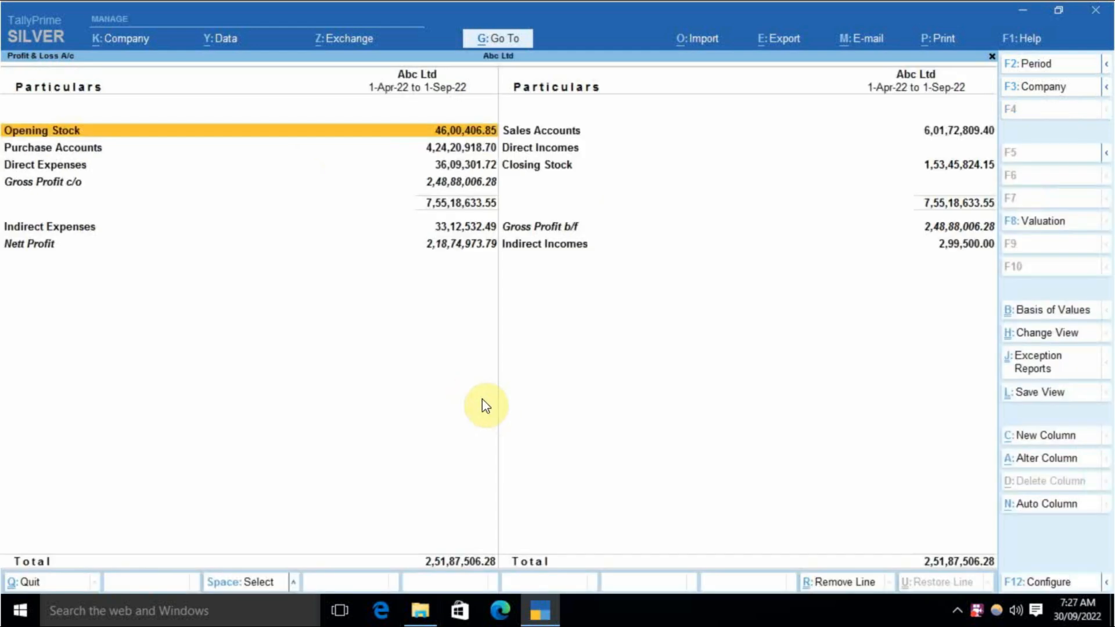
{"action": "key", "text": "F2"}
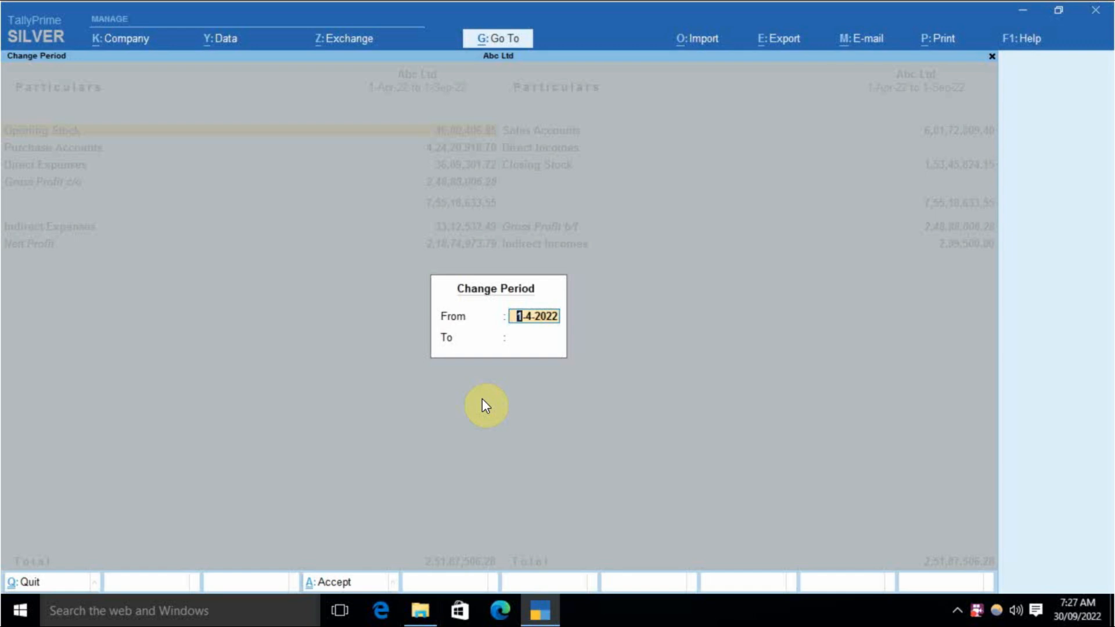
{"action": "type", "text": "1-4-2021"}
{"action": "key", "text": "Return"}
{"action": "type", "text": "0"}
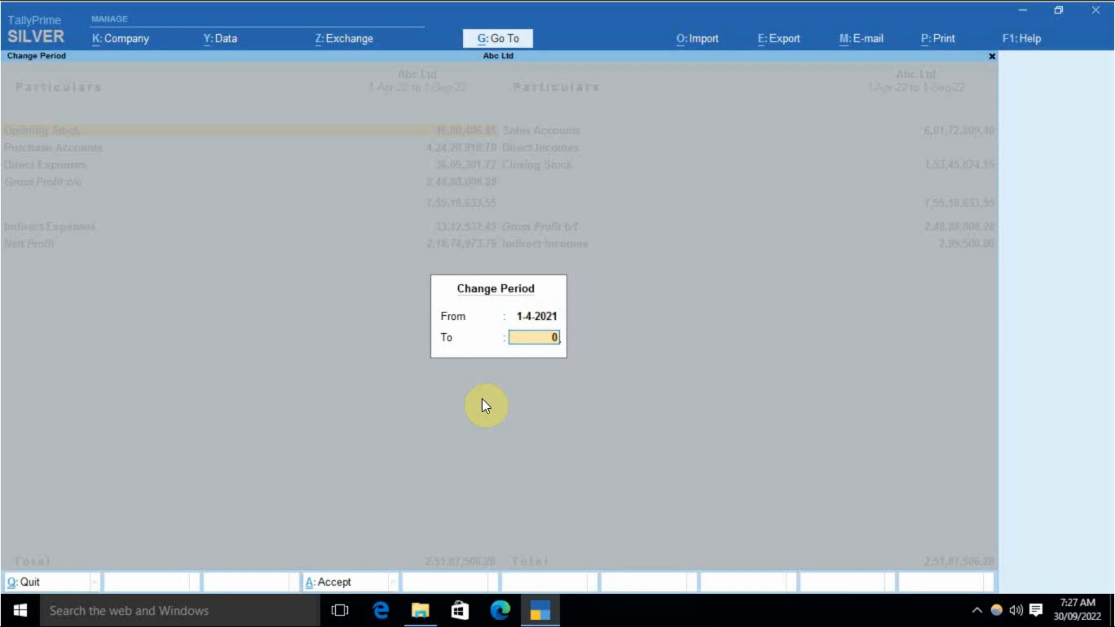
{"action": "key", "text": "BackSpace"}
{"action": "type", "text": "31-3-2022"}
{"action": "key", "text": "Return"}
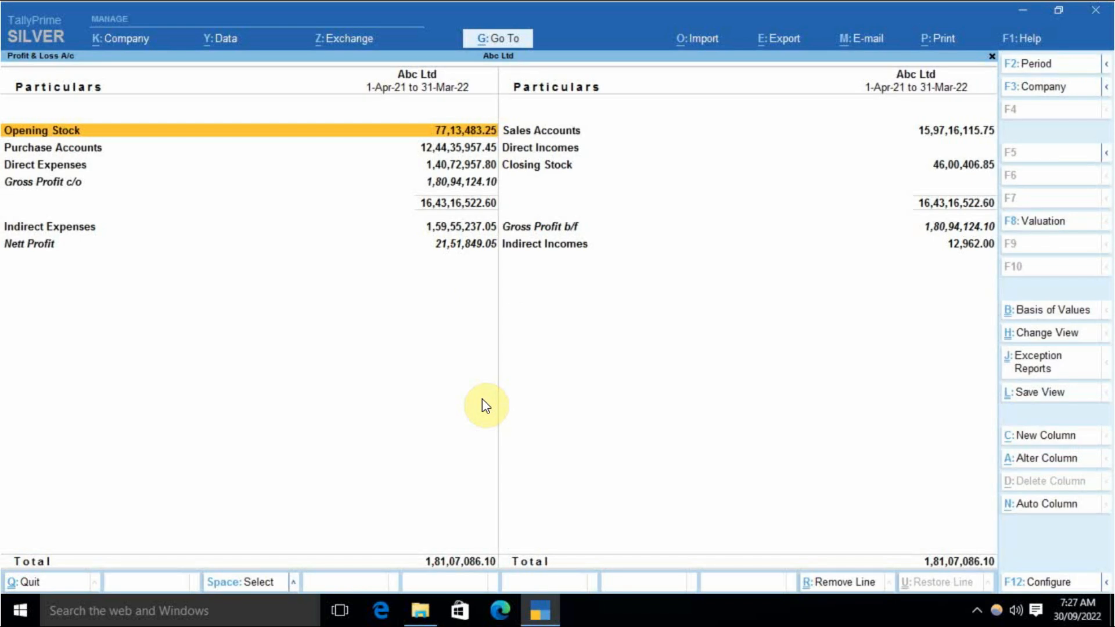
Expand the Profit & Loss A/c to detailed view and review its purchase, direct and indirect expense ledgers
{"action": "key", "text": "alt+F5"}
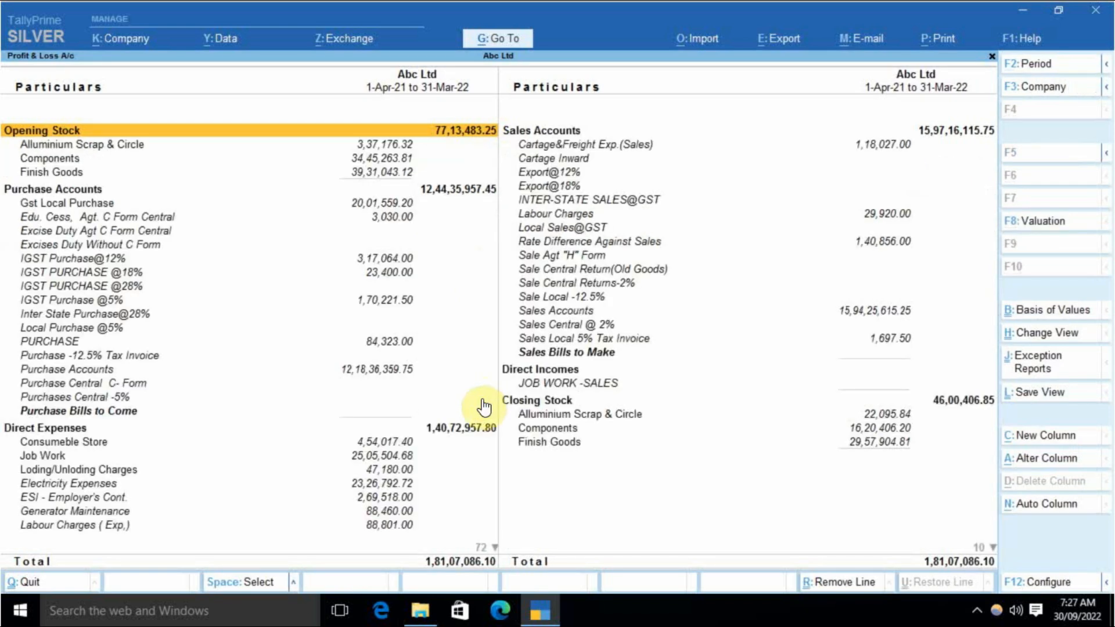
{"action": "scroll", "coordinate": [484, 406], "scroll_direction": "down", "scroll_amount": 8}
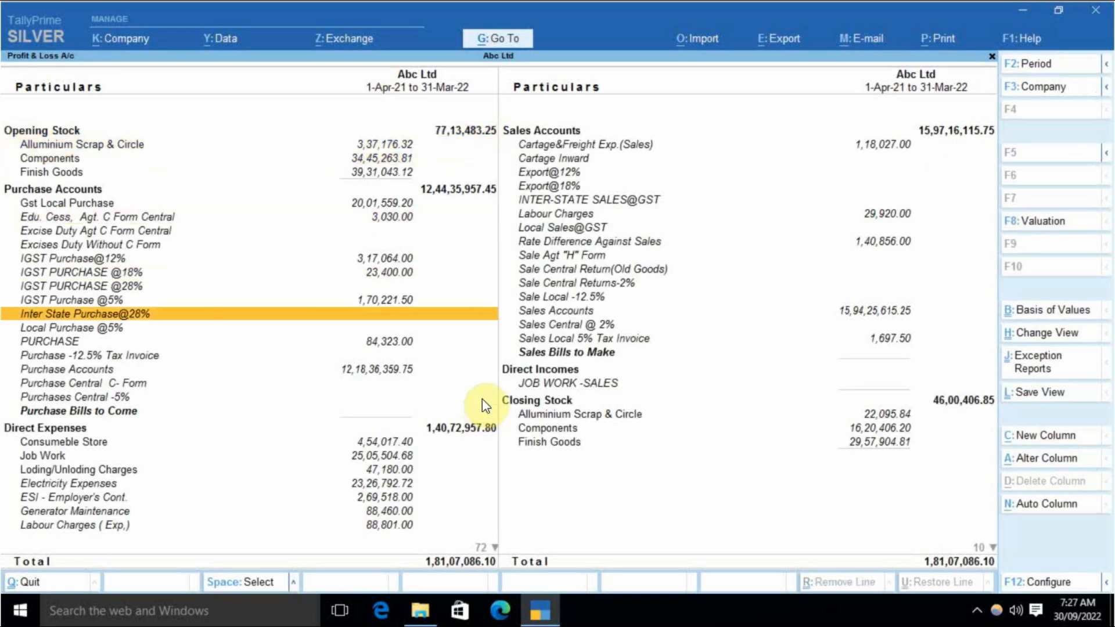
{"action": "scroll", "coordinate": [482, 401], "scroll_direction": "down", "scroll_amount": 20}
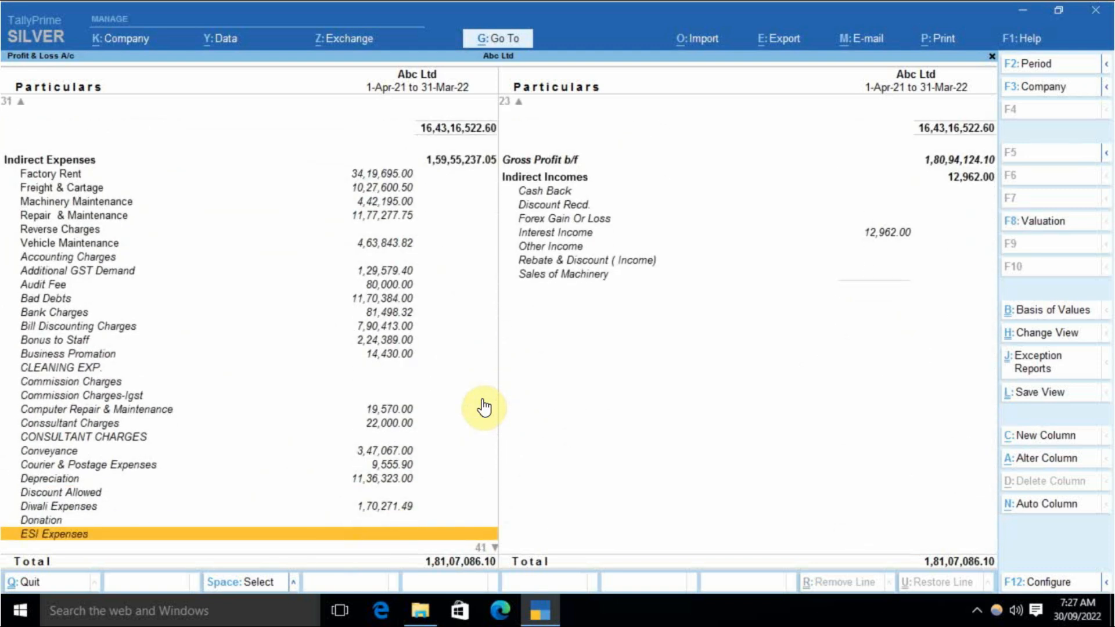
{"action": "scroll", "coordinate": [484, 408], "scroll_direction": "down", "scroll_amount": 20}
{"action": "scroll", "coordinate": [484, 408], "scroll_direction": "up", "scroll_amount": 1}
{"action": "scroll", "coordinate": [484, 408], "scroll_direction": "up", "scroll_amount": 20}
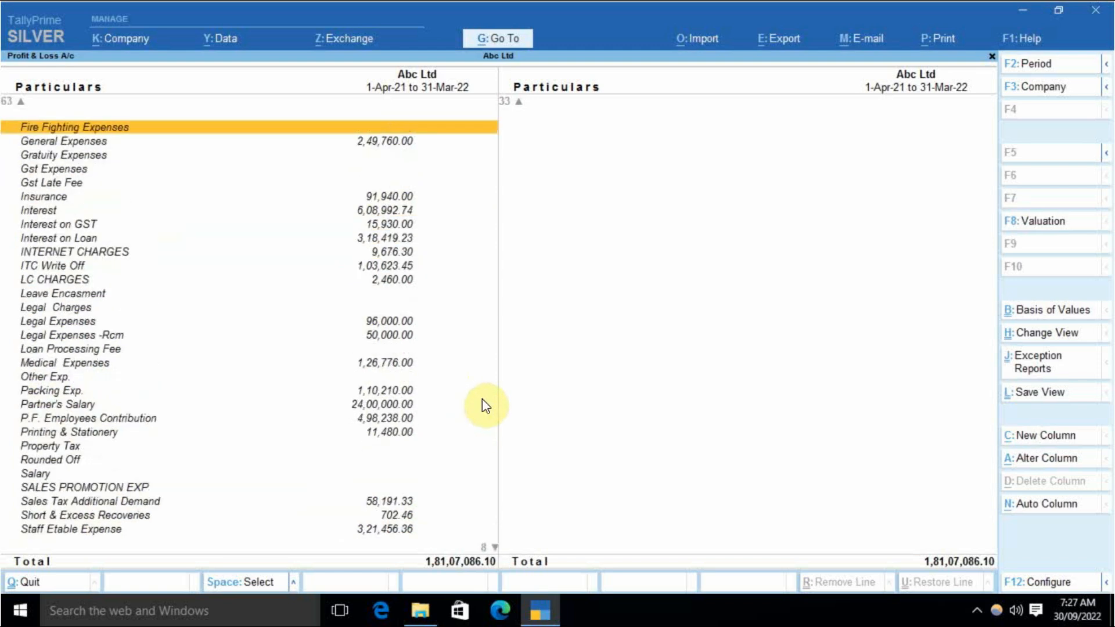
{"action": "scroll", "coordinate": [484, 408], "scroll_direction": "up", "scroll_amount": 7}
{"action": "scroll", "coordinate": [482, 401], "scroll_direction": "up", "scroll_amount": 10}
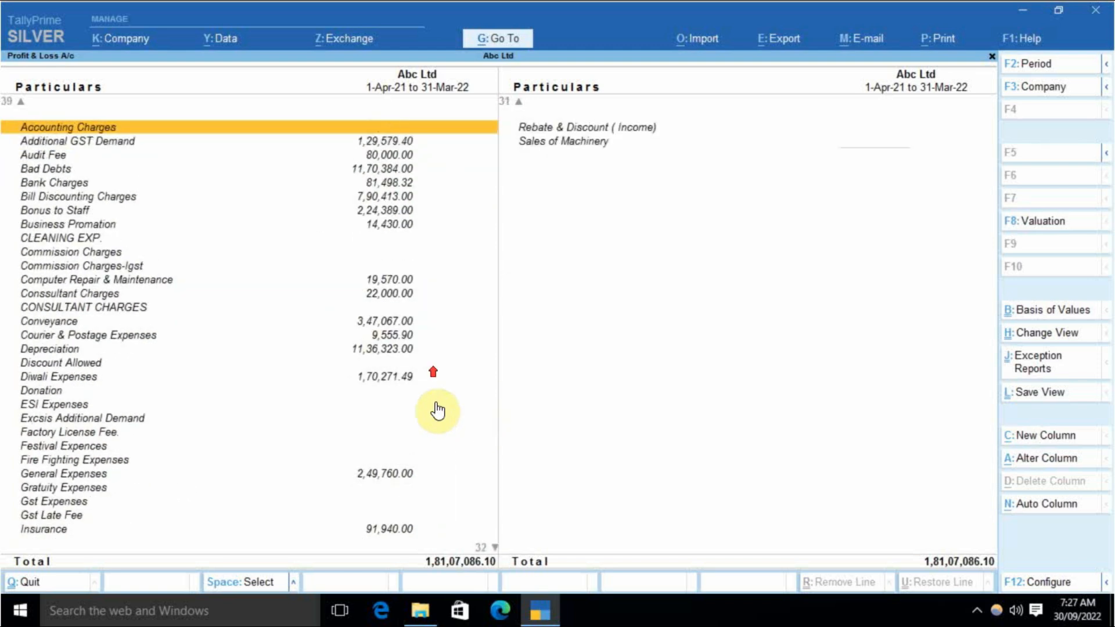
Open the "clause 44 of tax audit" workbook from the Clause folder in File Explorer
{"action": "left_click", "coordinate": [421, 610]}
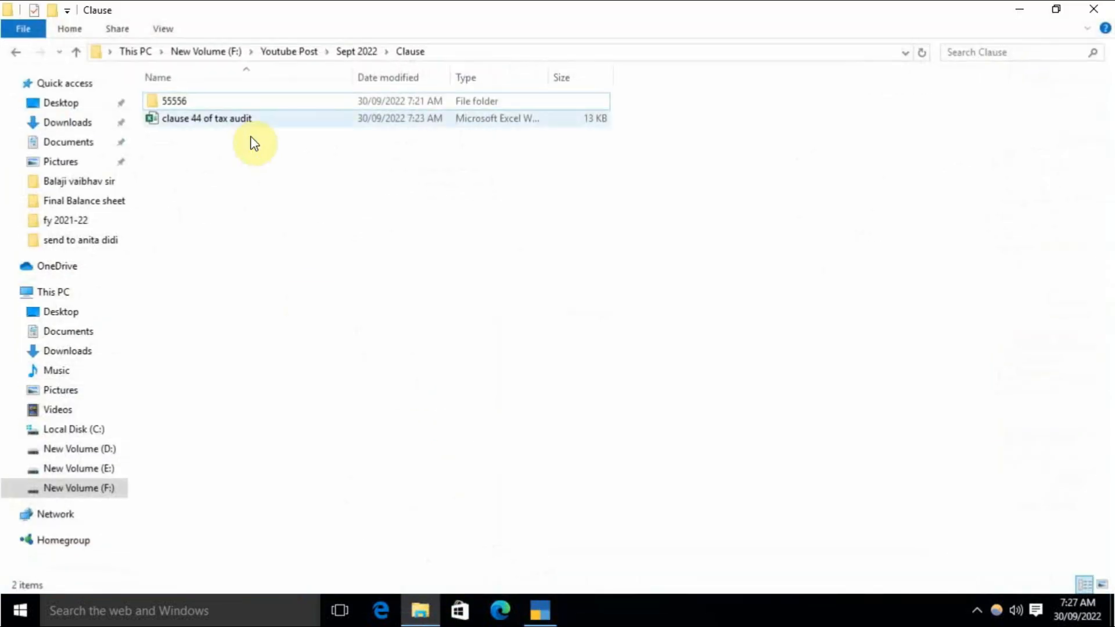
{"action": "double_click", "coordinate": [253, 119]}
{"action": "scroll", "coordinate": [466, 303], "scroll_direction": "up", "scroll_amount": 7}
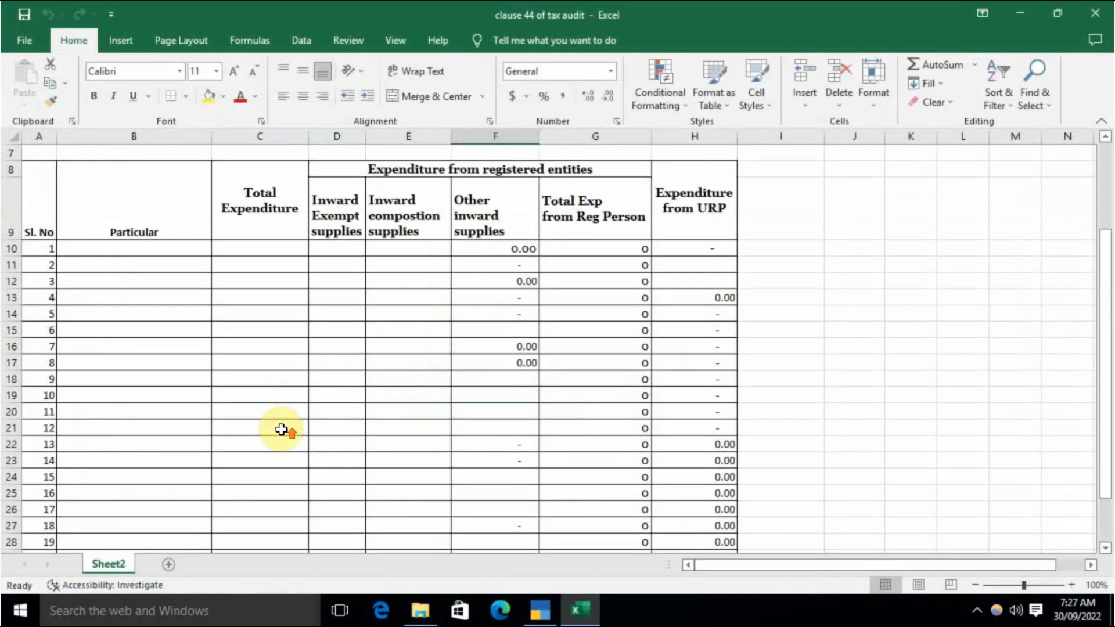
Examine the sheet's title rows and the Particular, Total Expenditure and registered-entity expenditure columns
{"action": "left_click", "coordinate": [499, 235]}
{"action": "left_click", "coordinate": [403, 199]}
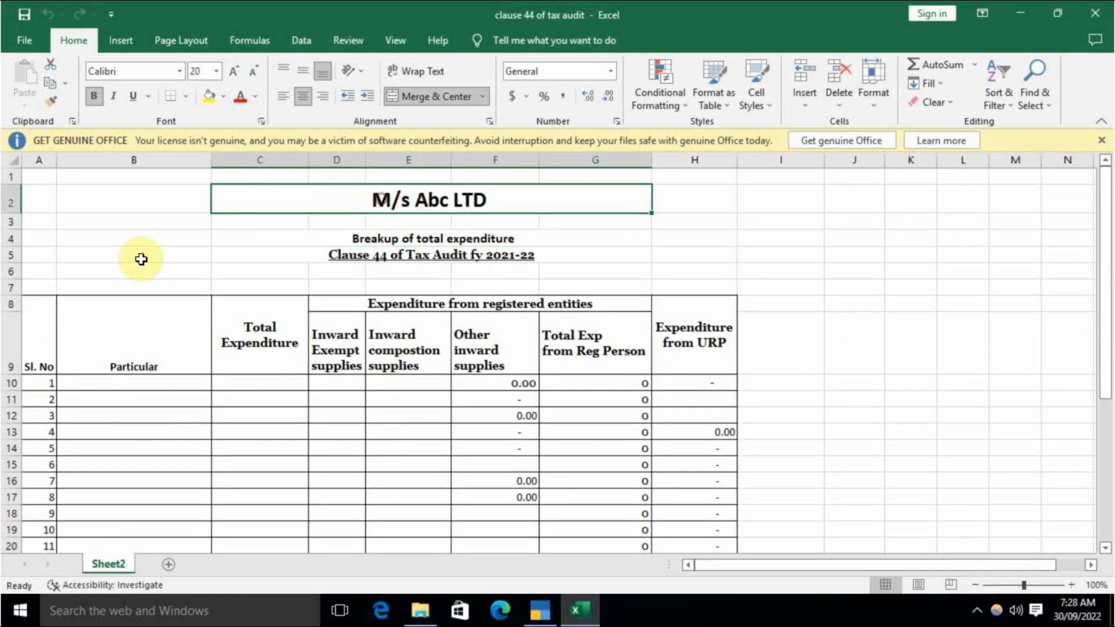
{"action": "left_click", "coordinate": [304, 252]}
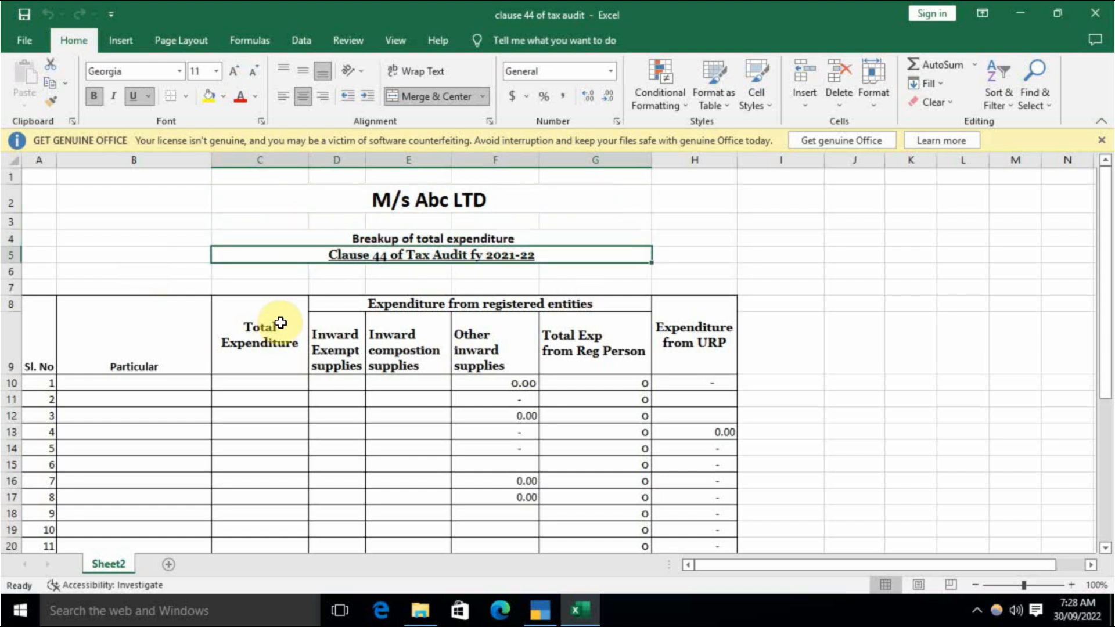
{"action": "scroll", "coordinate": [278, 361], "scroll_direction": "down", "scroll_amount": 1}
{"action": "scroll", "coordinate": [274, 353], "scroll_direction": "up", "scroll_amount": 1}
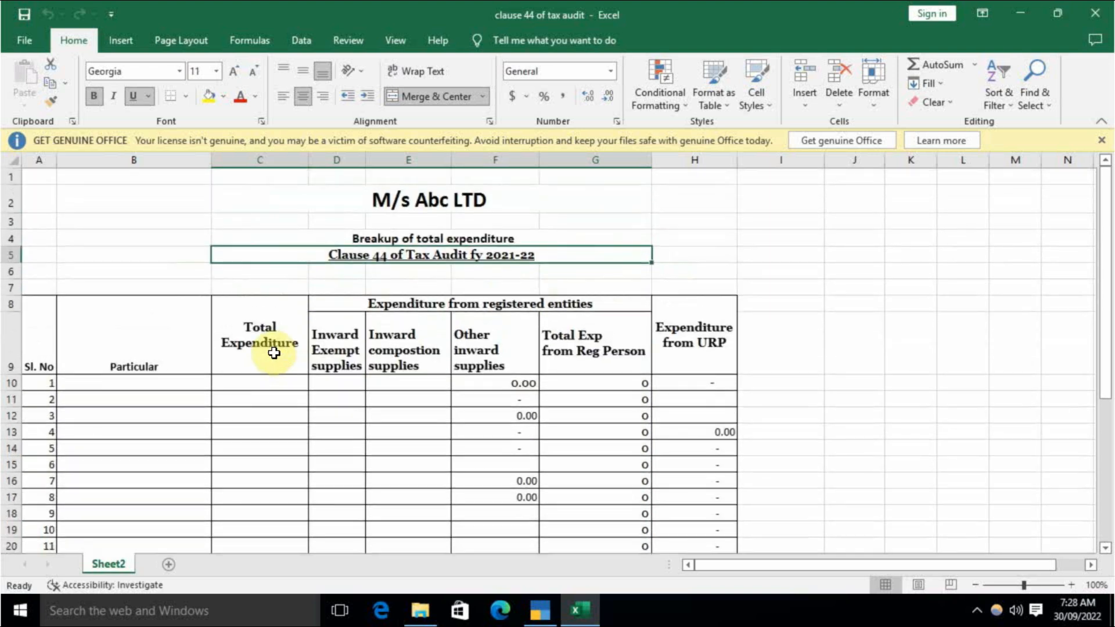
{"action": "left_click_drag", "start_coordinate": [154, 380], "coordinate": [152, 541]}
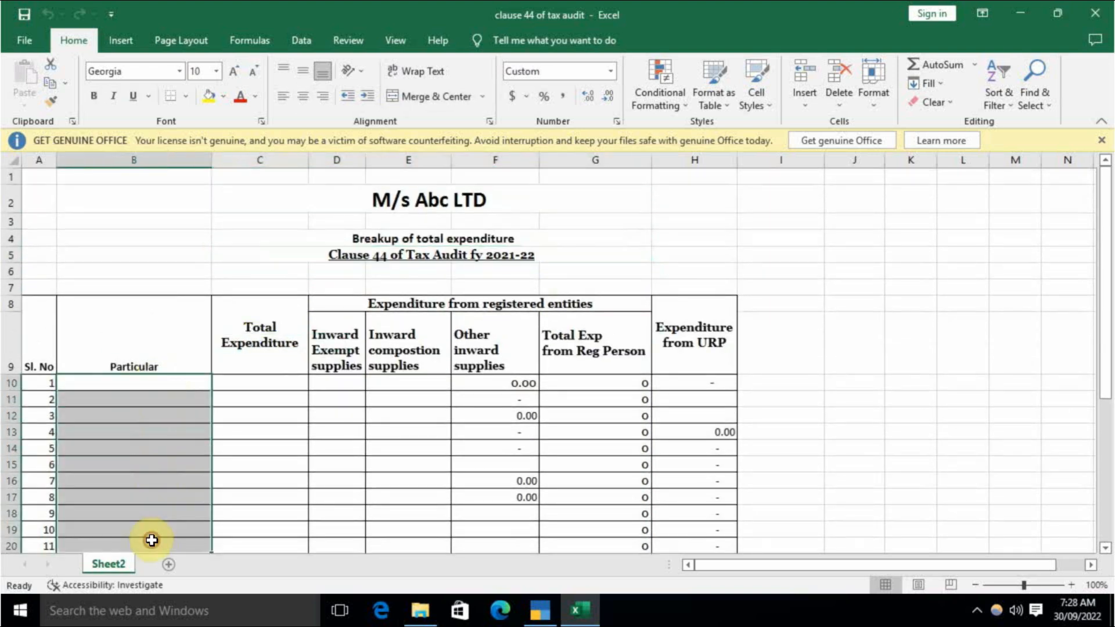
{"action": "left_click", "coordinate": [233, 381]}
{"action": "left_click", "coordinate": [342, 387]}
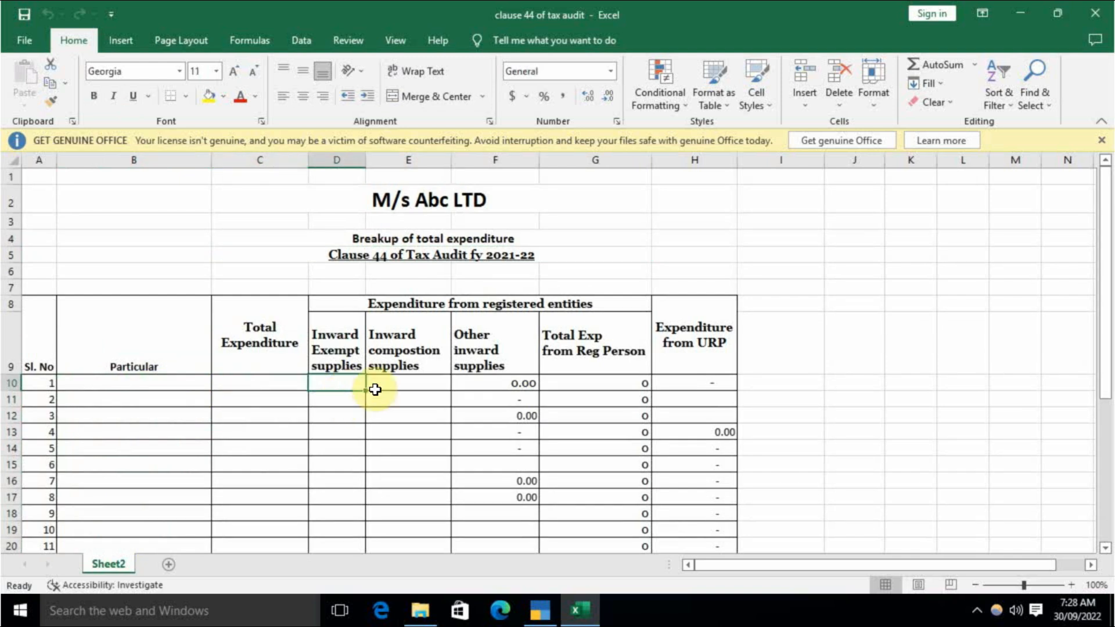
{"action": "left_click", "coordinate": [395, 381]}
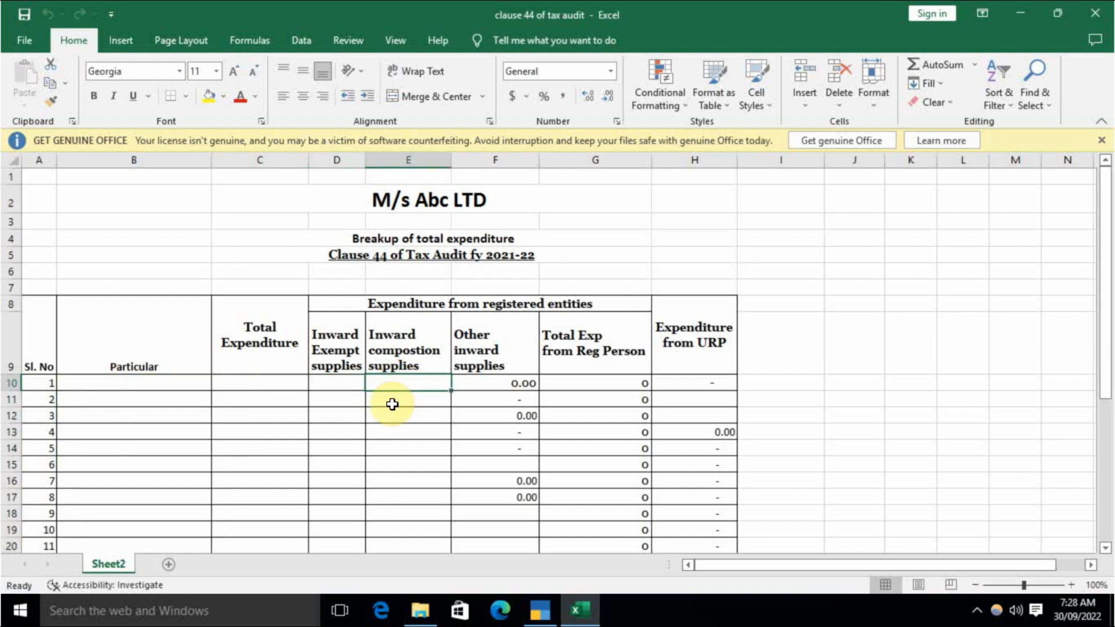
{"action": "left_click", "coordinate": [485, 385]}
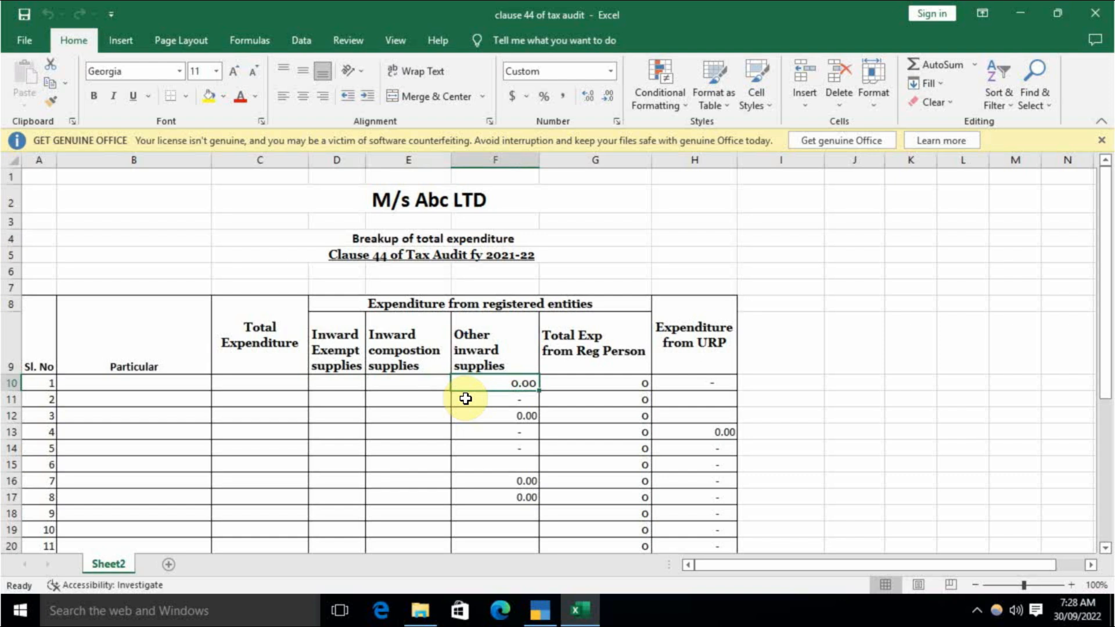
{"action": "left_click", "coordinate": [401, 306]}
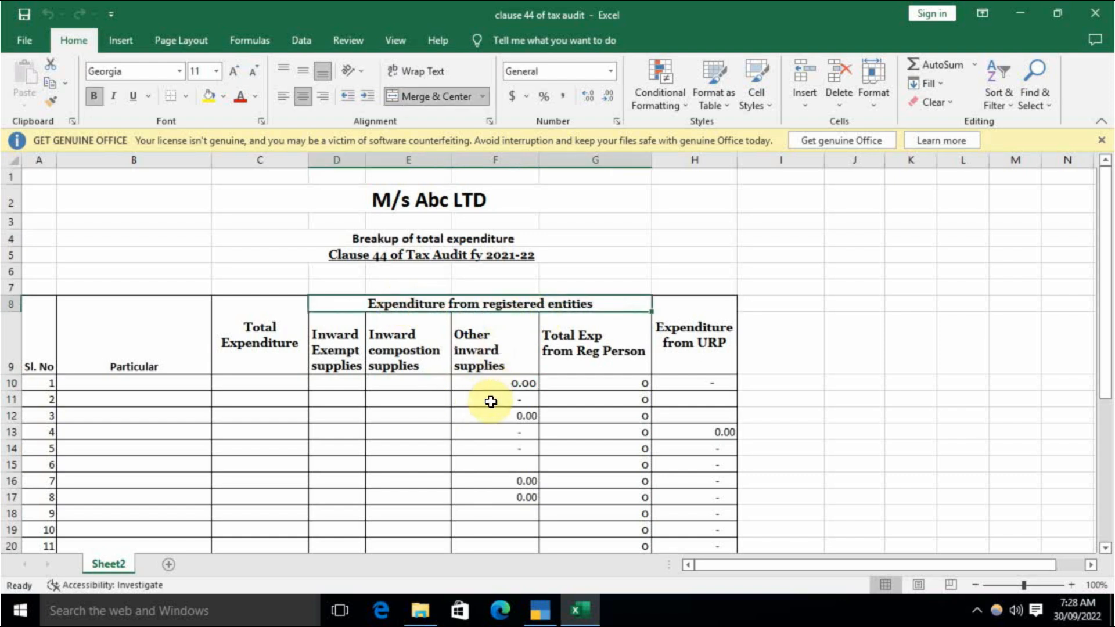
{"action": "left_click", "coordinate": [575, 380]}
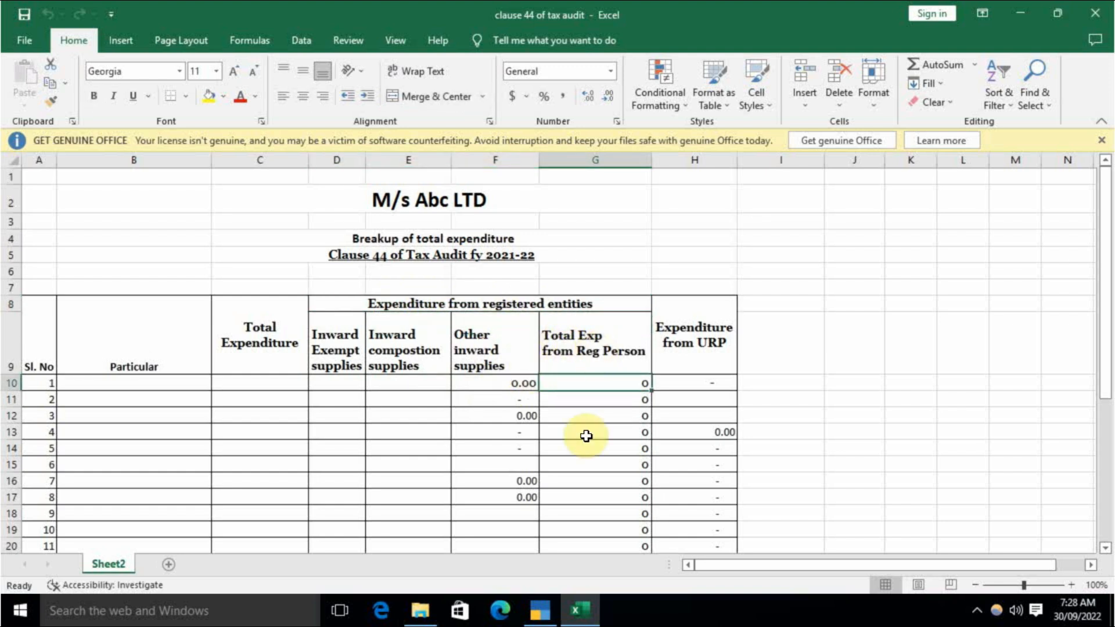
Review how the exempt, composition and other inward supplies columns relate to the Total Exp from Reg Person and Expenditure from URP columns
{"action": "left_click_drag", "start_coordinate": [365, 323], "coordinate": [500, 358]}
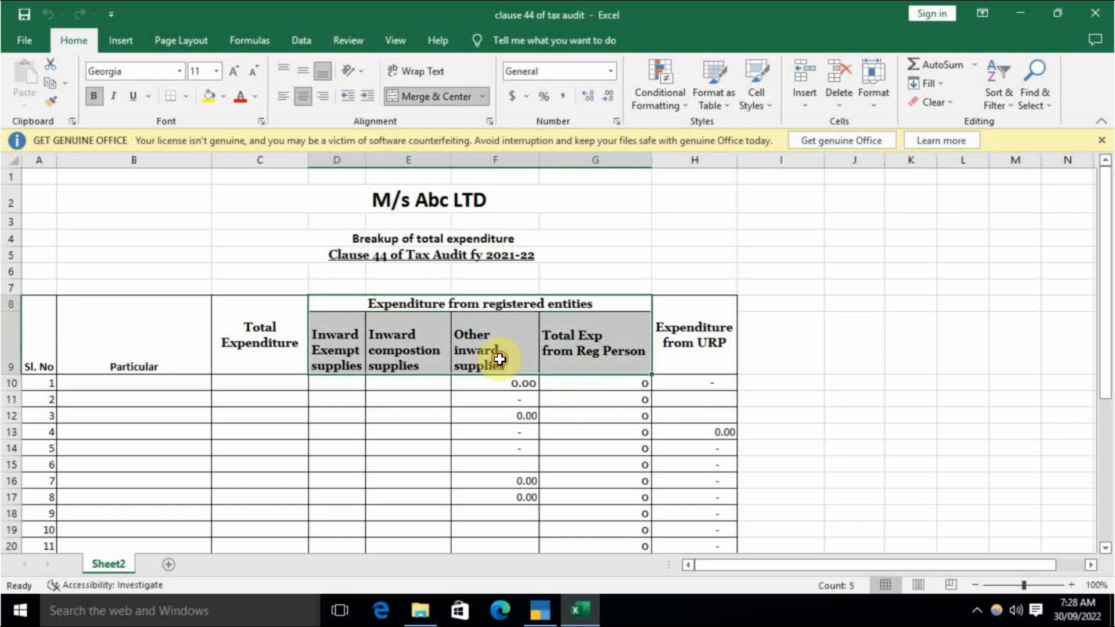
{"action": "left_click", "coordinate": [406, 416]}
{"action": "left_click", "coordinate": [376, 299]}
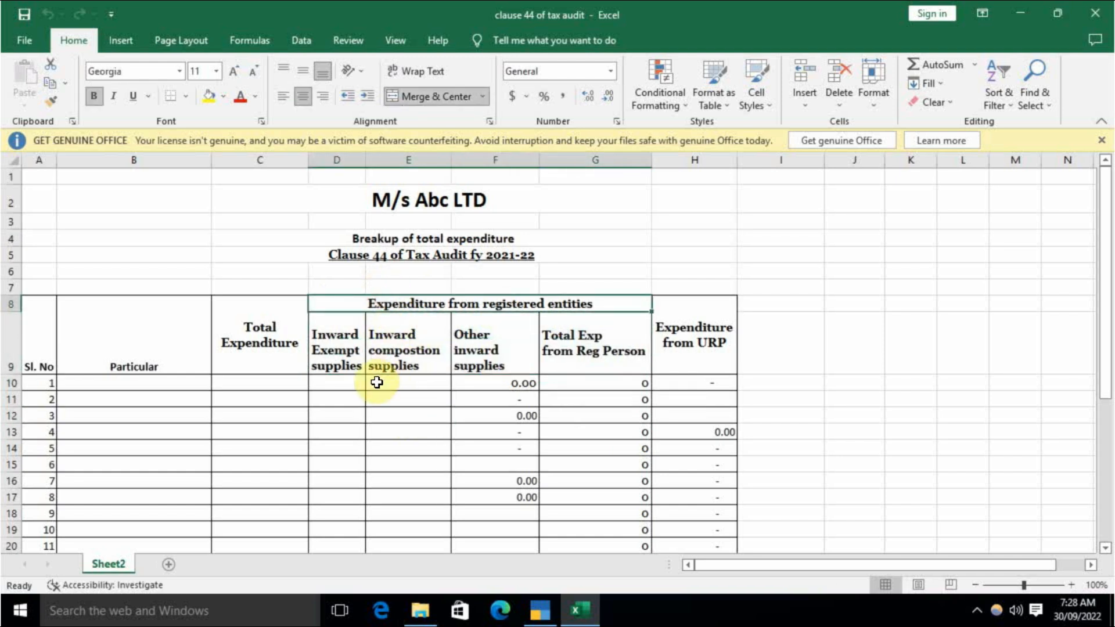
{"action": "left_click", "coordinate": [345, 382]}
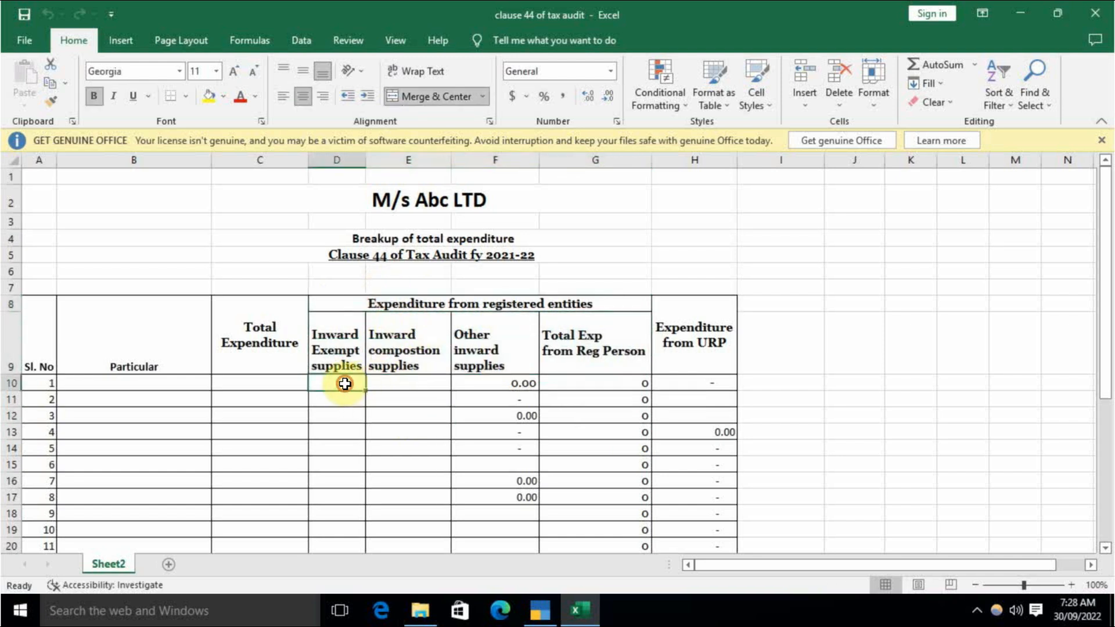
{"action": "left_click", "coordinate": [408, 382]}
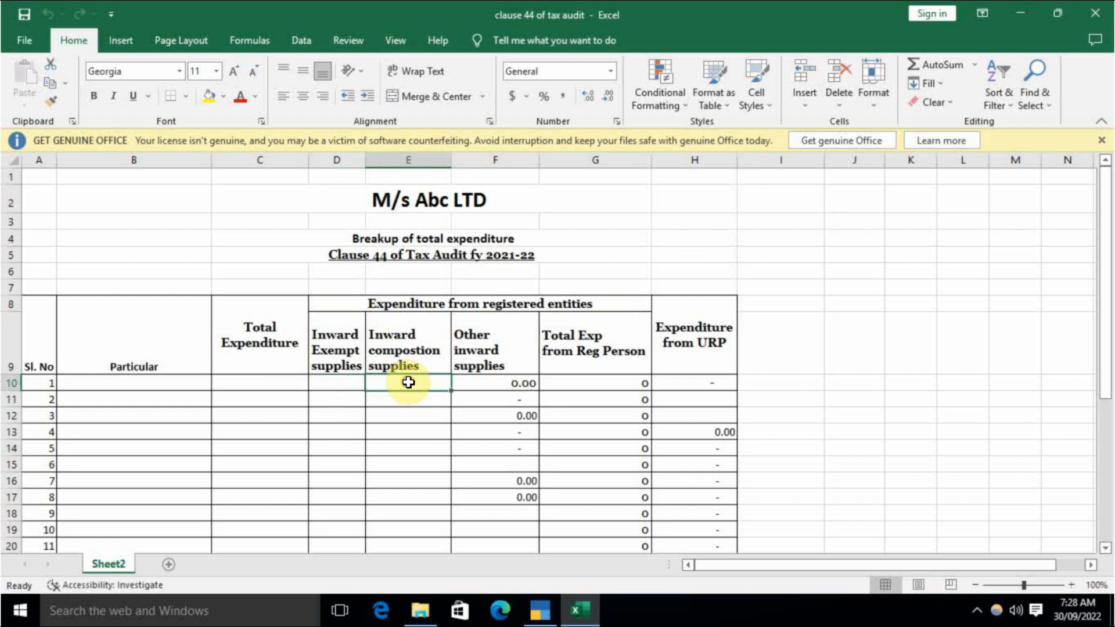
{"action": "left_click", "coordinate": [476, 383]}
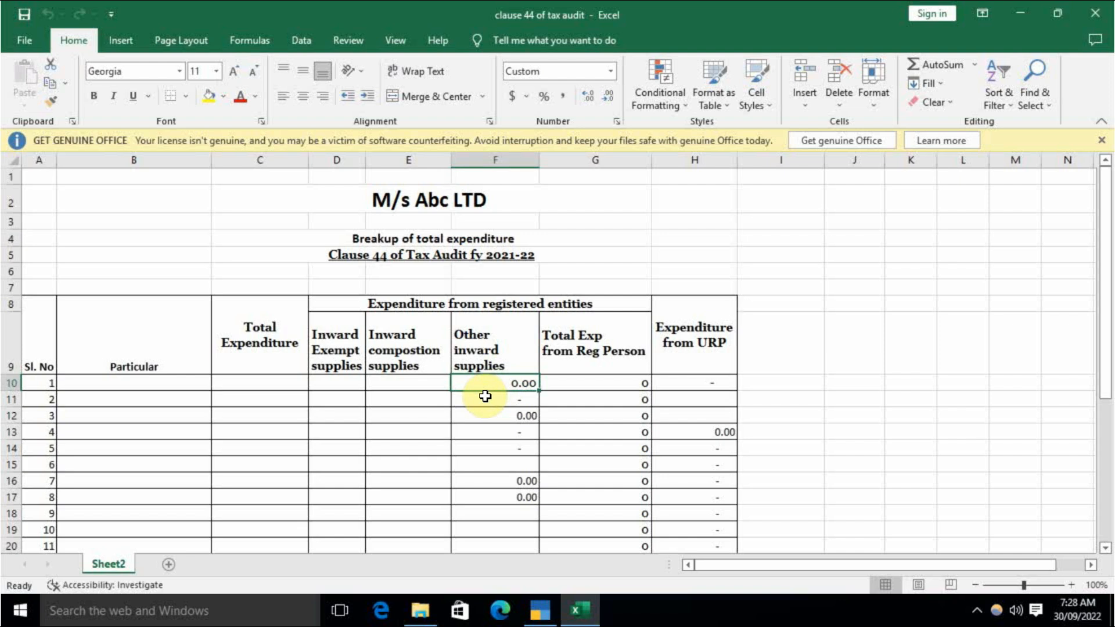
{"action": "left_click_drag", "start_coordinate": [343, 386], "coordinate": [486, 384]}
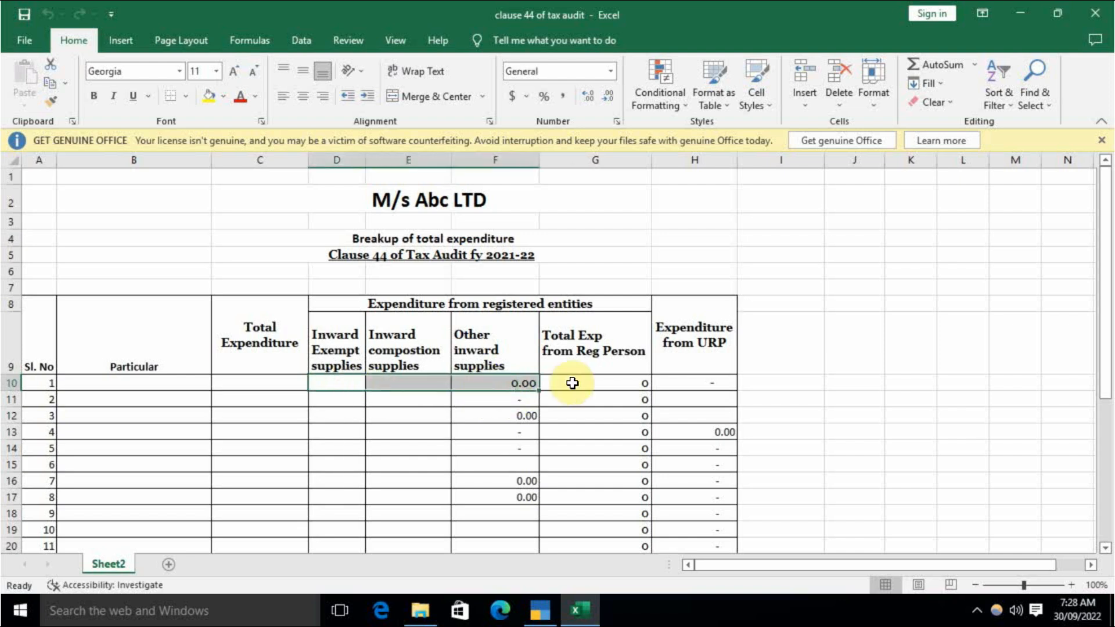
{"action": "left_click", "coordinate": [572, 383]}
{"action": "left_click", "coordinate": [690, 382]}
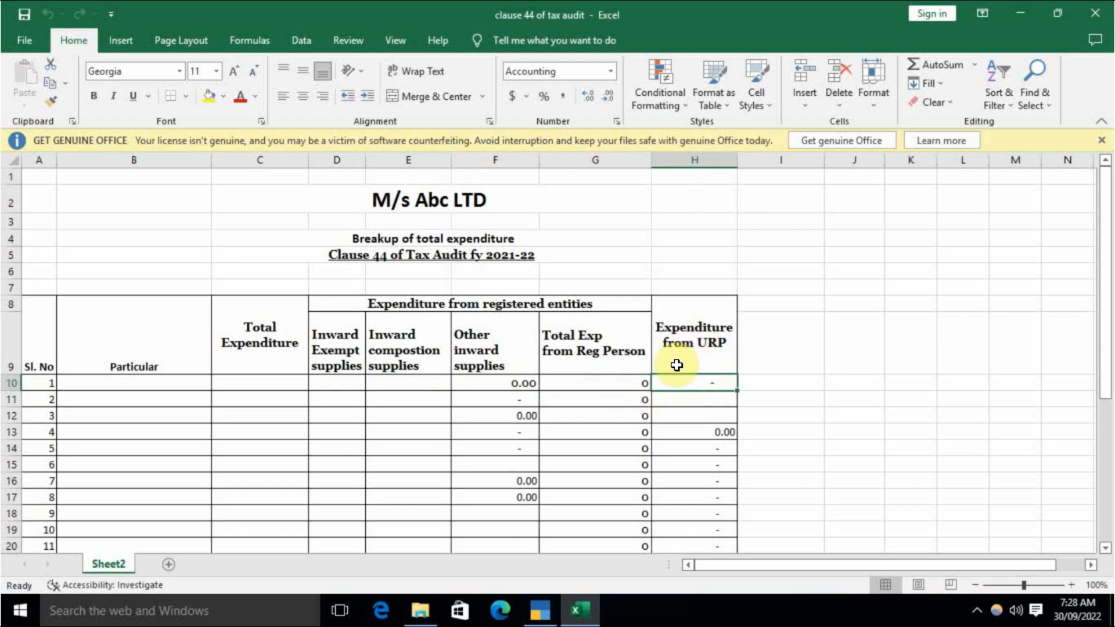
{"action": "scroll", "coordinate": [680, 433], "scroll_direction": "down", "scroll_amount": 2}
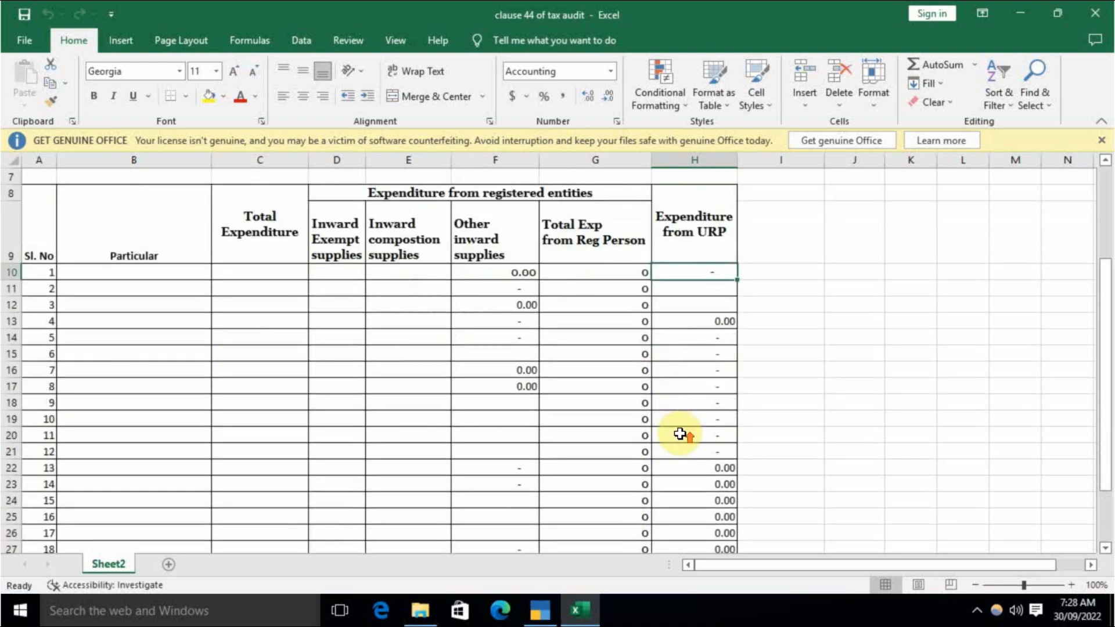
{"action": "scroll", "coordinate": [679, 434], "scroll_direction": "up", "scroll_amount": 2}
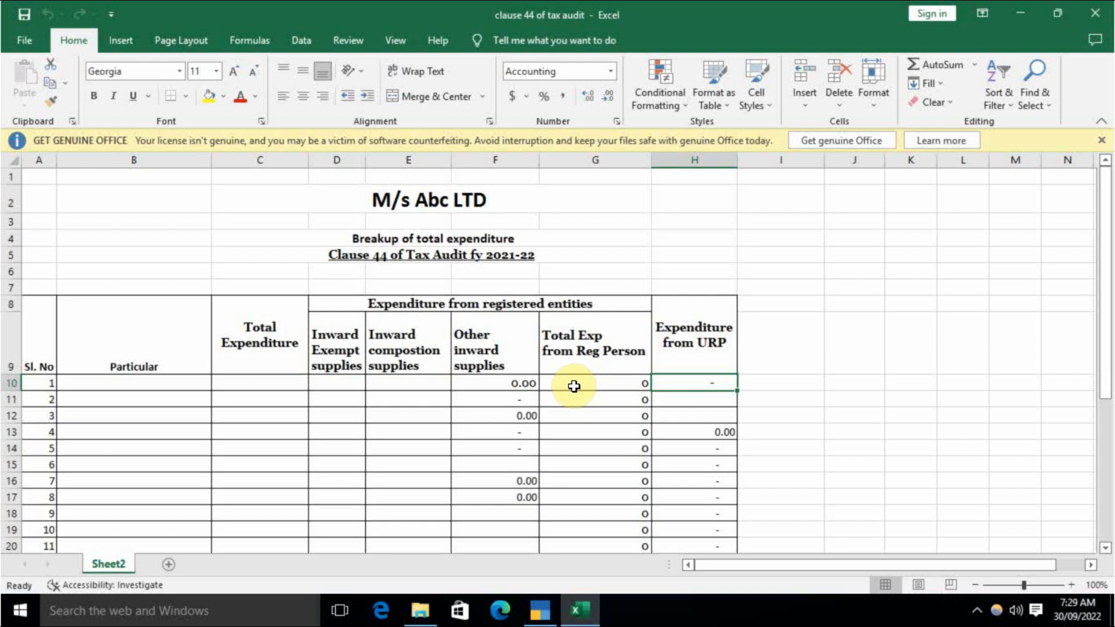
Switch to TallyPrime, collapse the Profit & Loss A/c to its summary view and select Purchase Accounts
{"action": "left_click", "coordinate": [540, 610]}
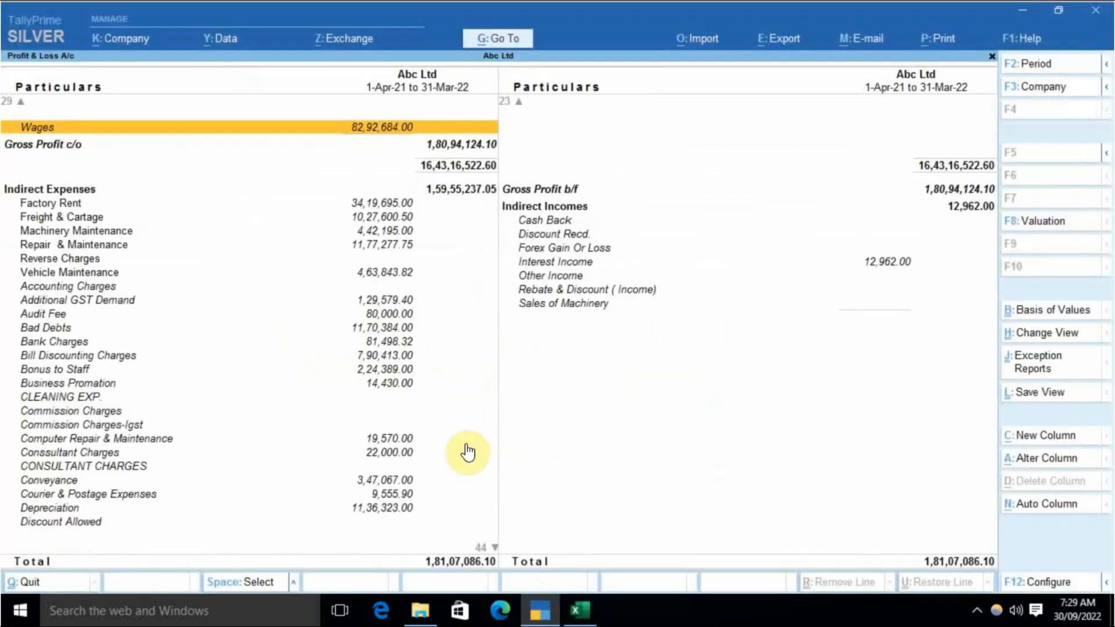
{"action": "key", "text": "alt+F5"}
{"action": "key", "text": "Up"}
{"action": "key", "text": "Up"}
{"action": "key", "text": "Down"}
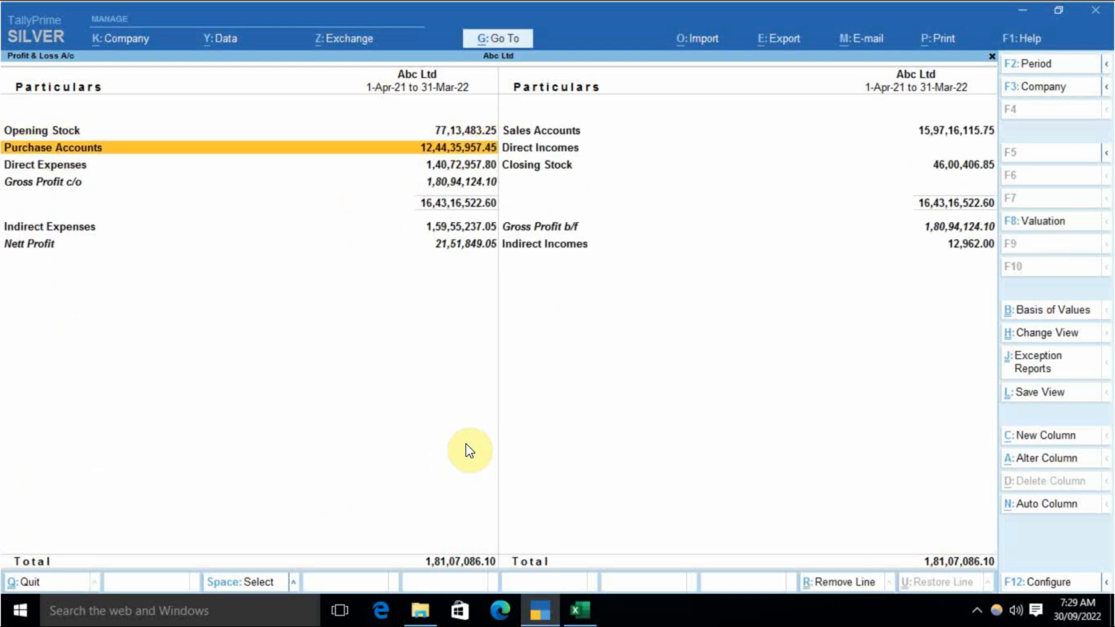
Switch to the Excel workbook and enter "Purchase" as the first item in the Particular column, cell B10
{"action": "key", "text": "alt+Tab"}
{"action": "key", "text": "Left"}
{"action": "key", "text": "Left"}
{"action": "key", "text": "Left"}
{"action": "key", "text": "Left"}
{"action": "key", "text": "Left"}
{"action": "key", "text": "Left"}
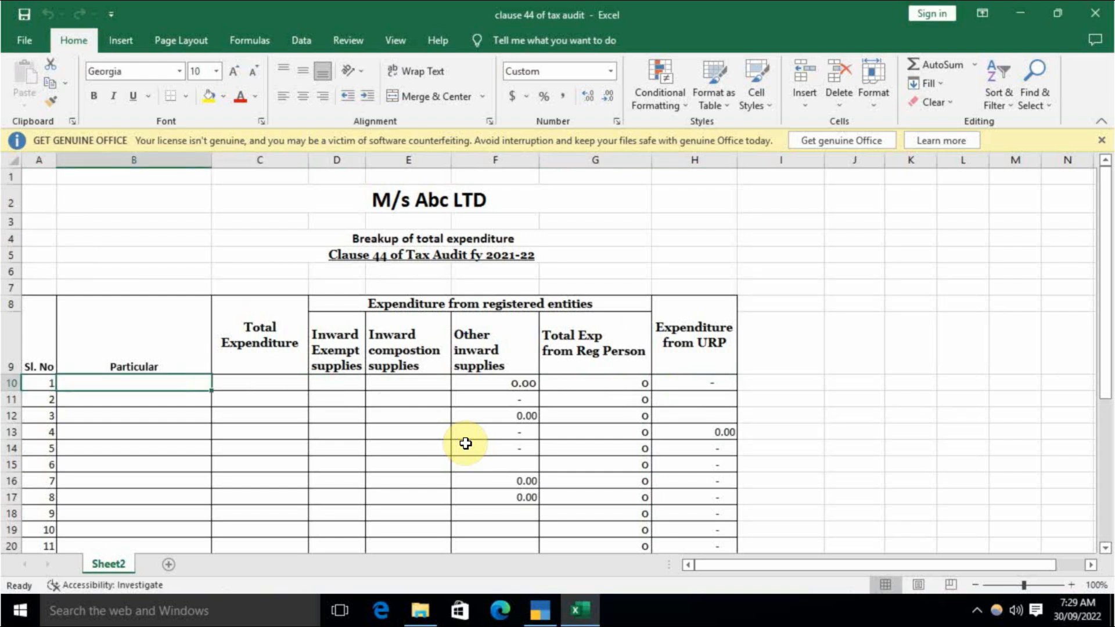
{"action": "type", "text": "Purchase"}
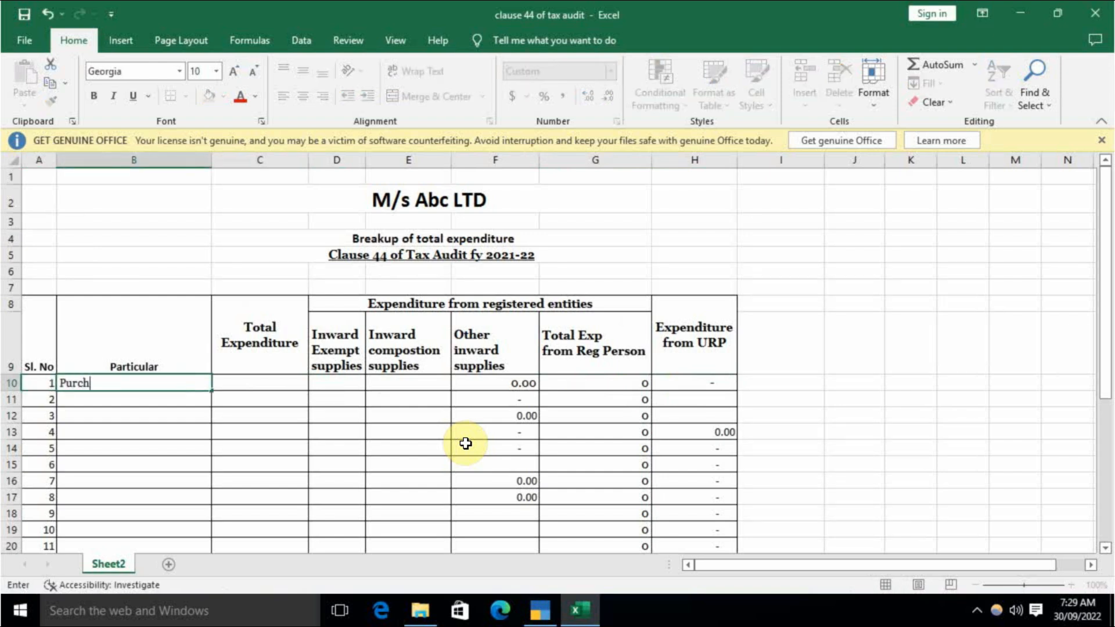
{"action": "key", "text": "Return"}
Enter the Purchase Accounts amount from TallyPrime, 124435957.45, as the total expenditure for Purchase in cell C10
{"action": "key", "text": "Up"}
{"action": "key", "text": "Right"}
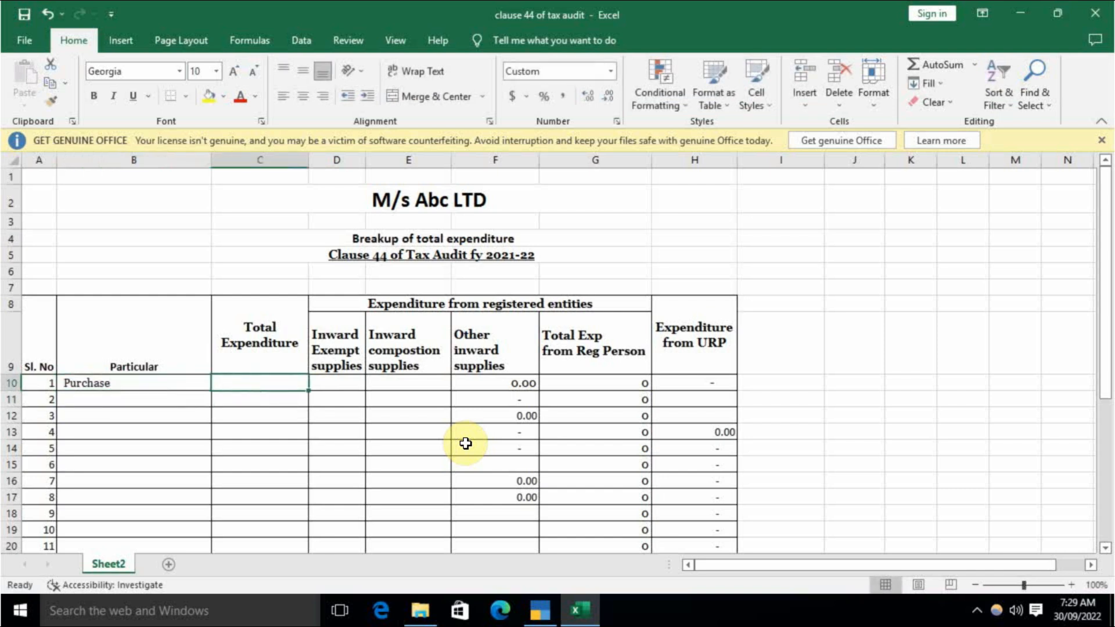
{"action": "key", "text": "alt+Tab"}
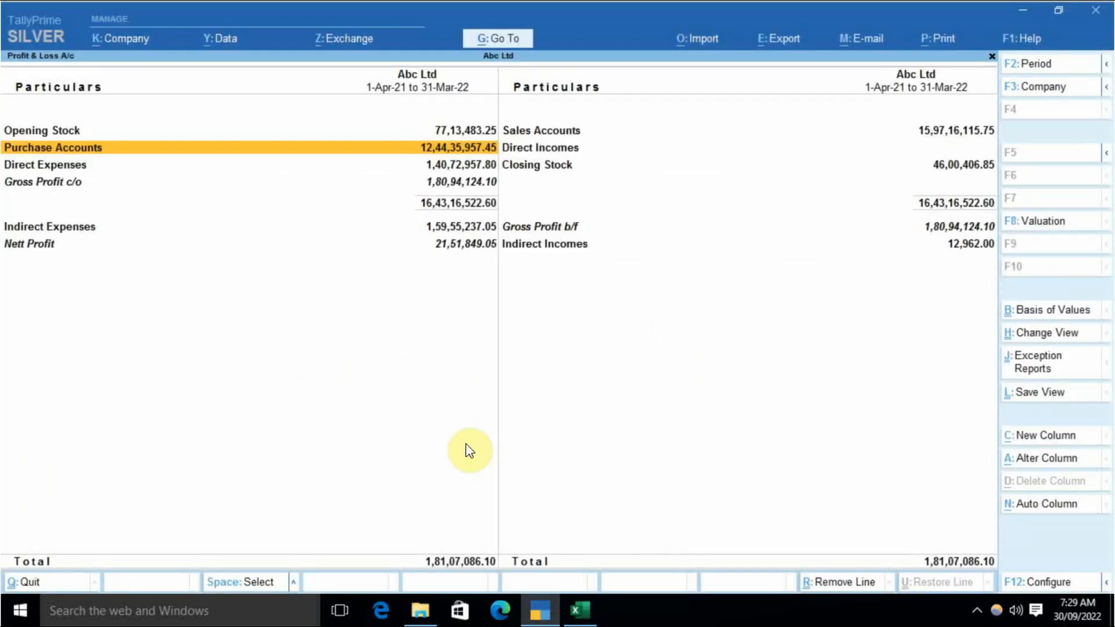
{"action": "key", "text": "alt+Tab"}
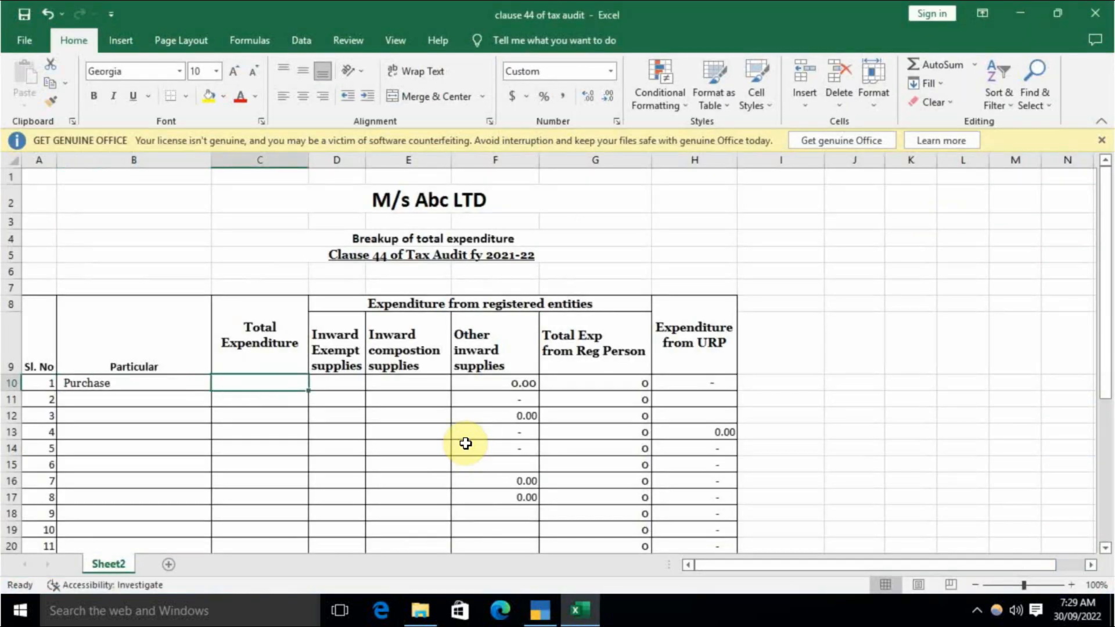
{"action": "key", "text": "alt+Tab"}
{"action": "key", "text": "alt+Tab"}
{"action": "type", "text": "1244"}
{"action": "key", "text": "alt+Tab"}
{"action": "key", "text": "alt+Tab"}
{"action": "type", "text": "35957"}
{"action": "key", "text": "alt+Tab"}
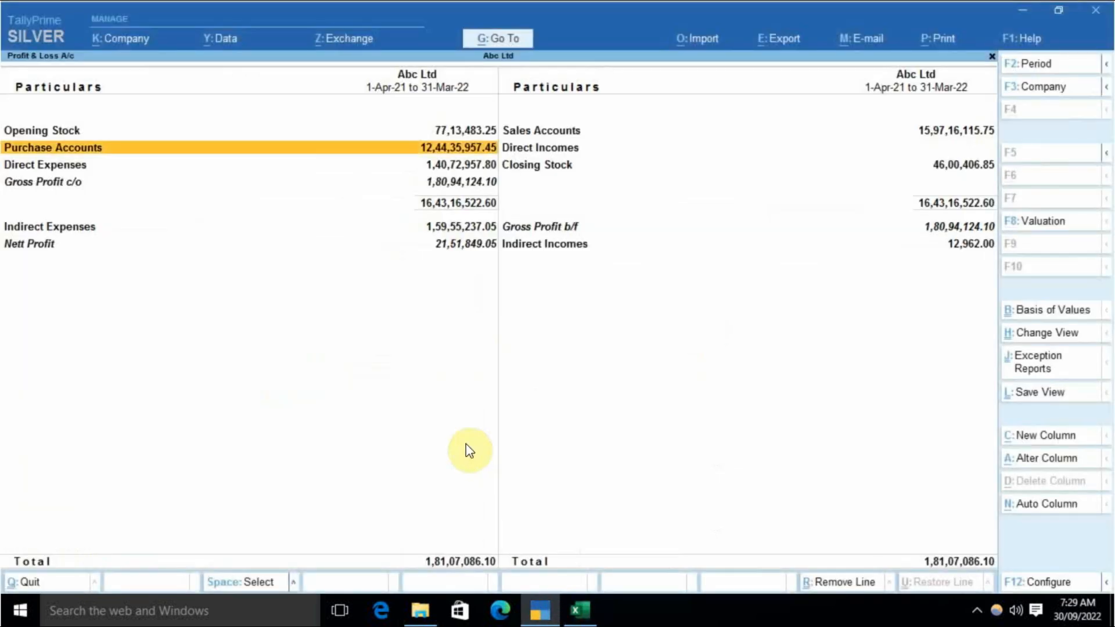
{"action": "key", "text": "alt+Tab"}
{"action": "type", "text": "-45"}
{"action": "key", "text": "Return"}
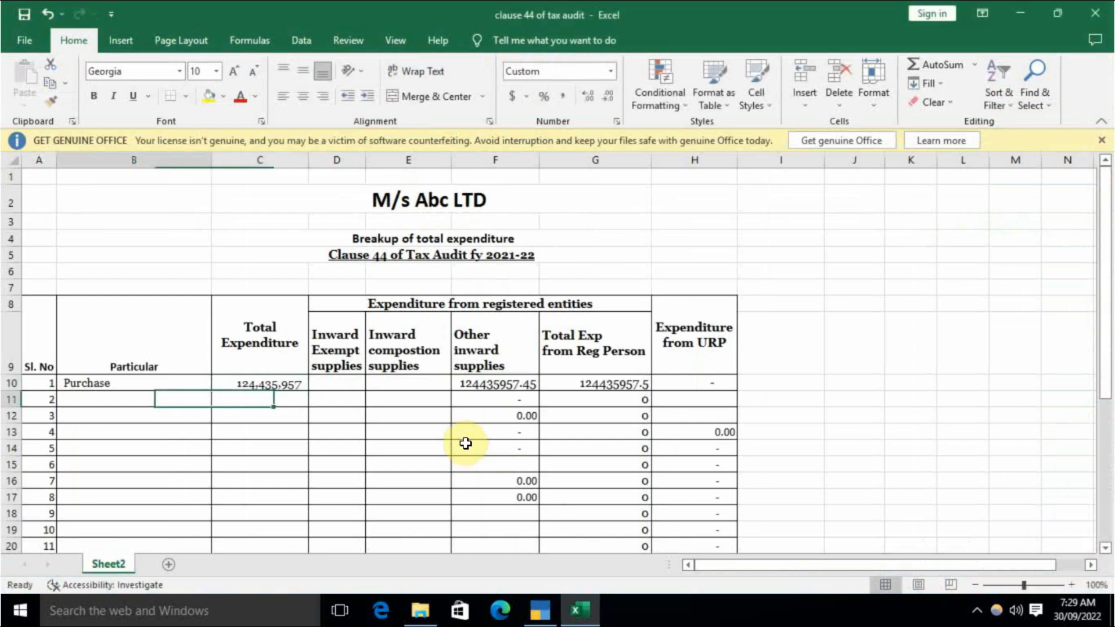
Switch to TallyPrime, open the Direct Expenses group summary and bring up the export configuration for the current report
{"action": "key", "text": "alt+Tab"}
{"action": "key", "text": "Down"}
{"action": "key", "text": "Return"}
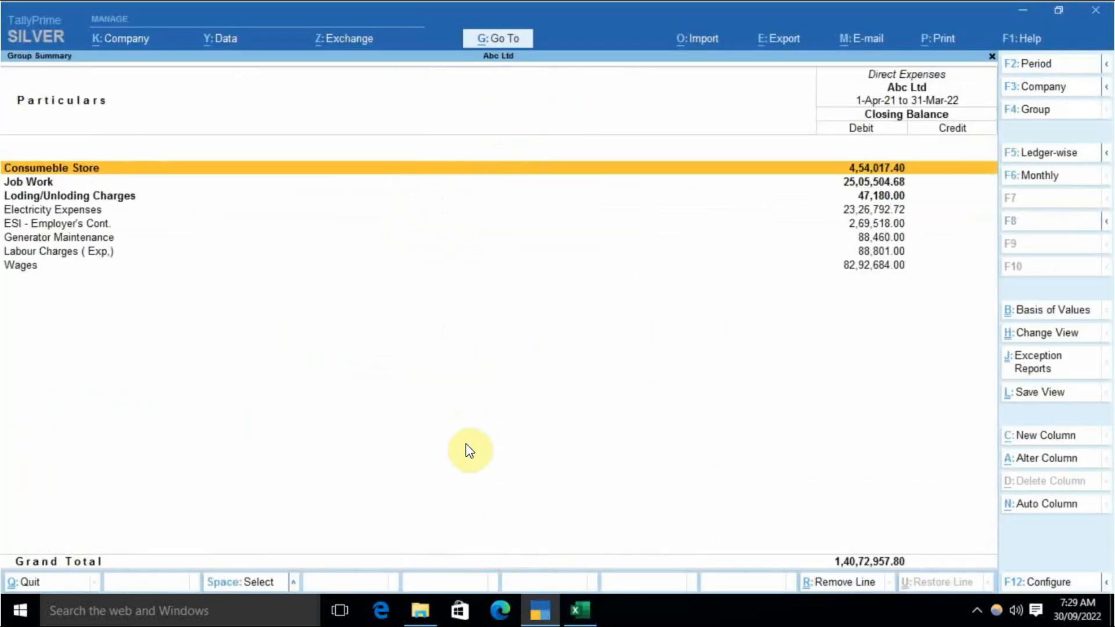
{"action": "key", "text": "alt+e"}
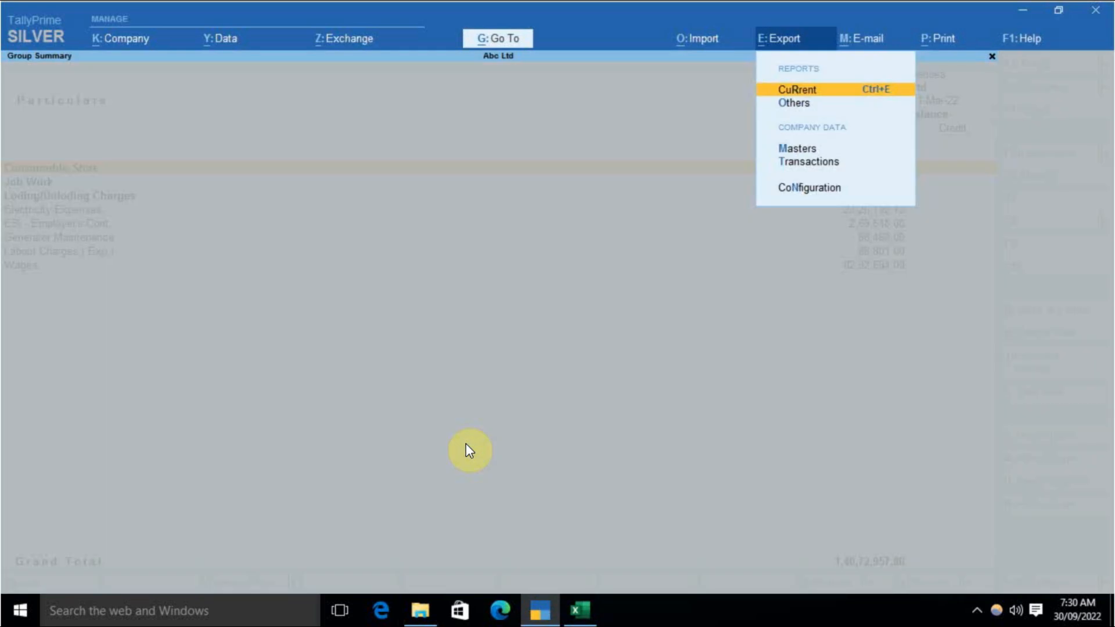
{"action": "key", "text": "Return"}
{"action": "key", "text": "c"}
Set the export folder path to F:\Youtube Post\Sept 2022\Clause, copying the path from File Explorer
{"action": "key", "text": "Down"}
{"action": "key", "text": "Down"}
{"action": "key", "text": "Down"}
{"action": "key", "text": "Down"}
{"action": "key", "text": "Down"}
{"action": "key", "text": "Down"}
{"action": "key", "text": "Down"}
{"action": "key", "text": "Down"}
{"action": "key", "text": "Down"}
{"action": "key", "text": "Down"}
{"action": "key", "text": "Down"}
{"action": "key", "text": "Down"}
{"action": "key", "text": "Down"}
{"action": "key", "text": "Down"}
{"action": "key", "text": "Down"}
{"action": "key", "text": "Down"}
{"action": "key", "text": "Down"}
{"action": "key", "text": "Down"}
{"action": "key", "text": "Down"}
{"action": "key", "text": "Down"}
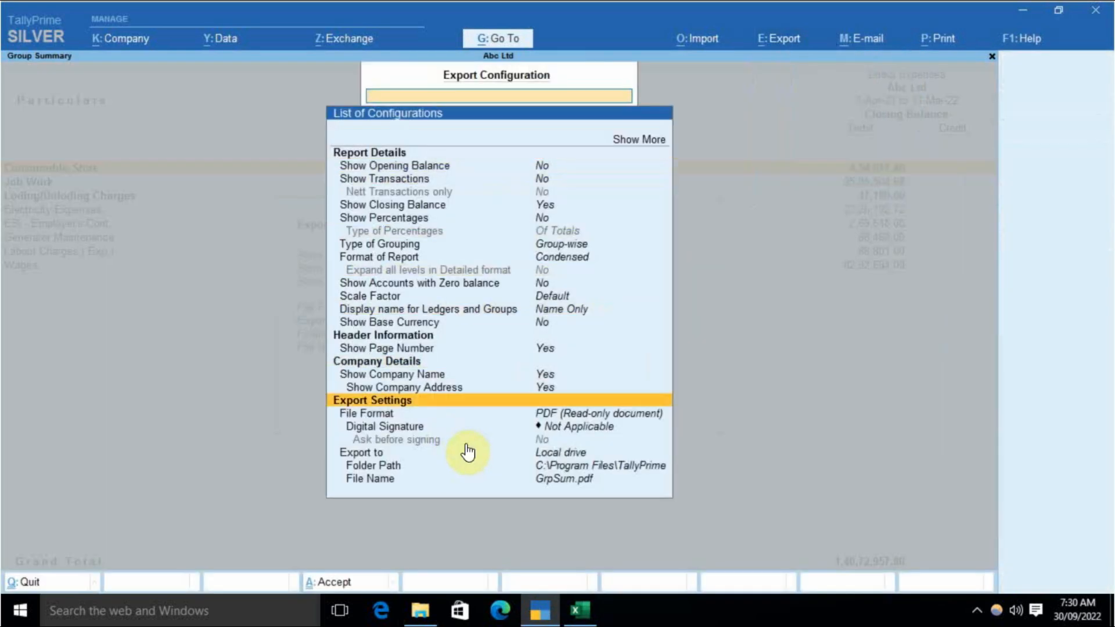
{"action": "key", "text": "Up"}
{"action": "key", "text": "Return"}
{"action": "key", "text": "Up"}
{"action": "key", "text": "Up"}
{"action": "key", "text": "Return"}
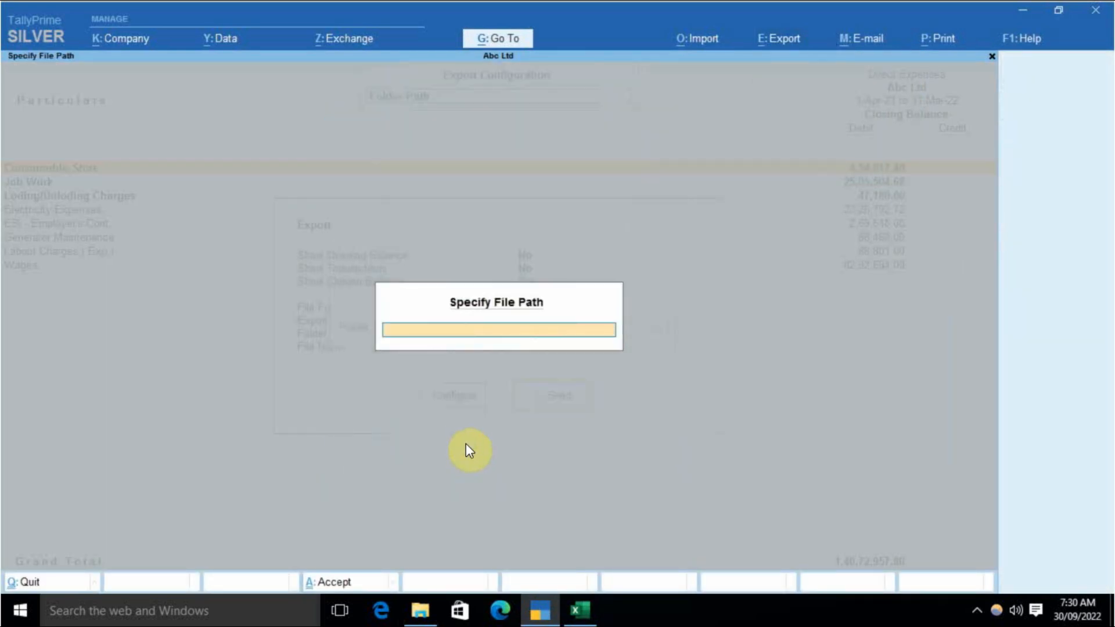
{"action": "left_click", "coordinate": [421, 610]}
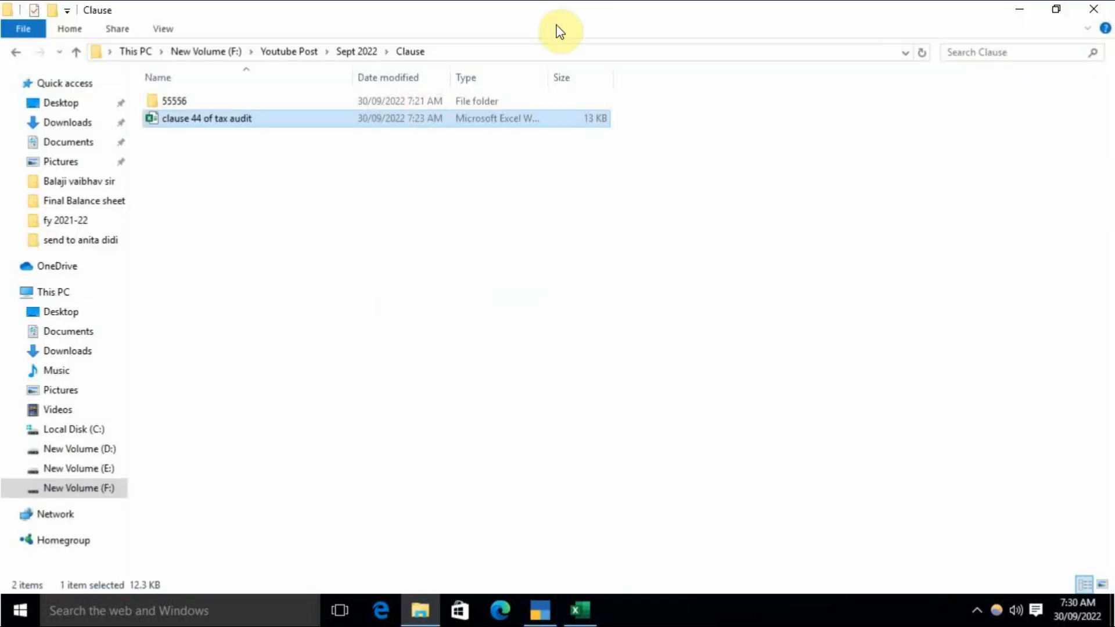
{"action": "left_click", "coordinate": [522, 50]}
{"action": "key", "text": "ctrl+c"}
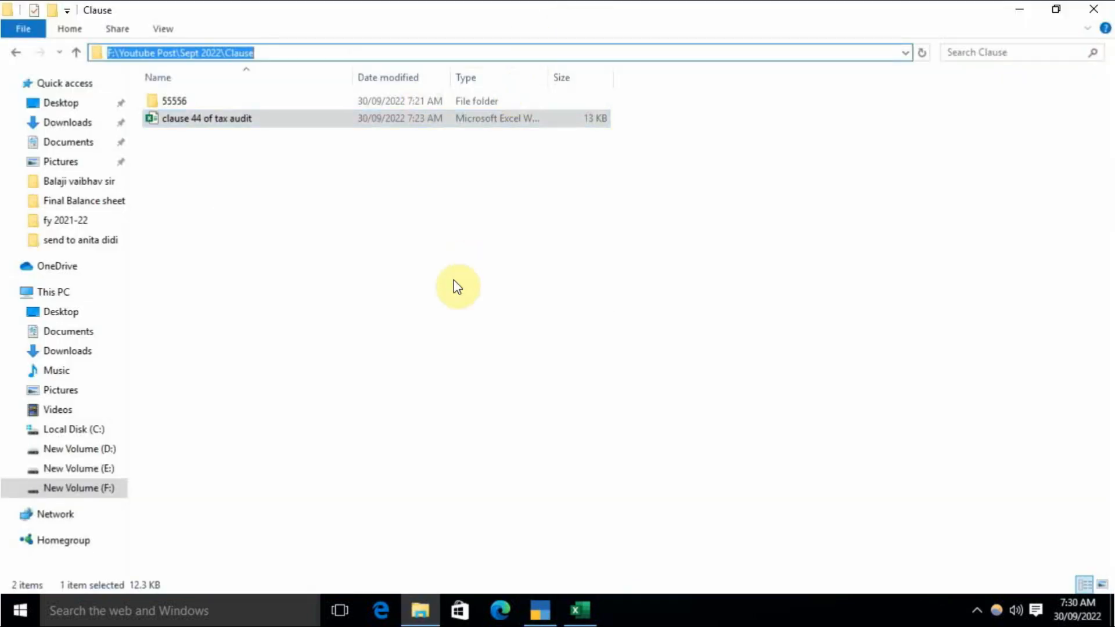
{"action": "key", "text": "alt+Tab"}
{"action": "key", "text": "ctrl+alt+v"}
{"action": "key", "text": "Return"}
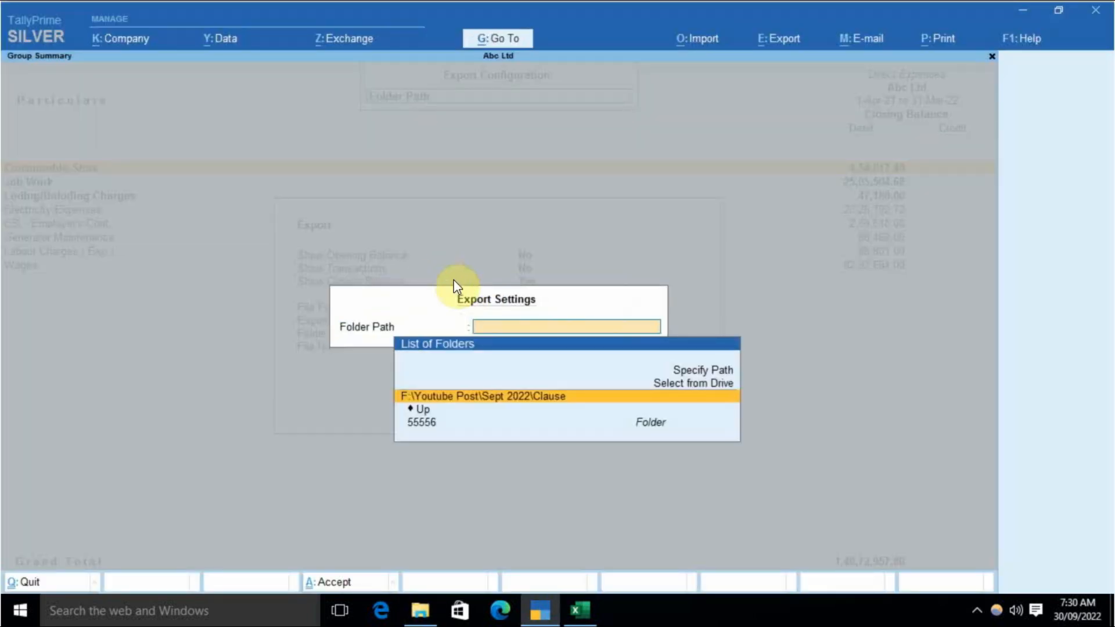
{"action": "key", "text": "Return"}
Set the export file format to Excel (Spreadsheet)
{"action": "key", "text": "Up"}
{"action": "key", "text": "Up"}
{"action": "key", "text": "Up"}
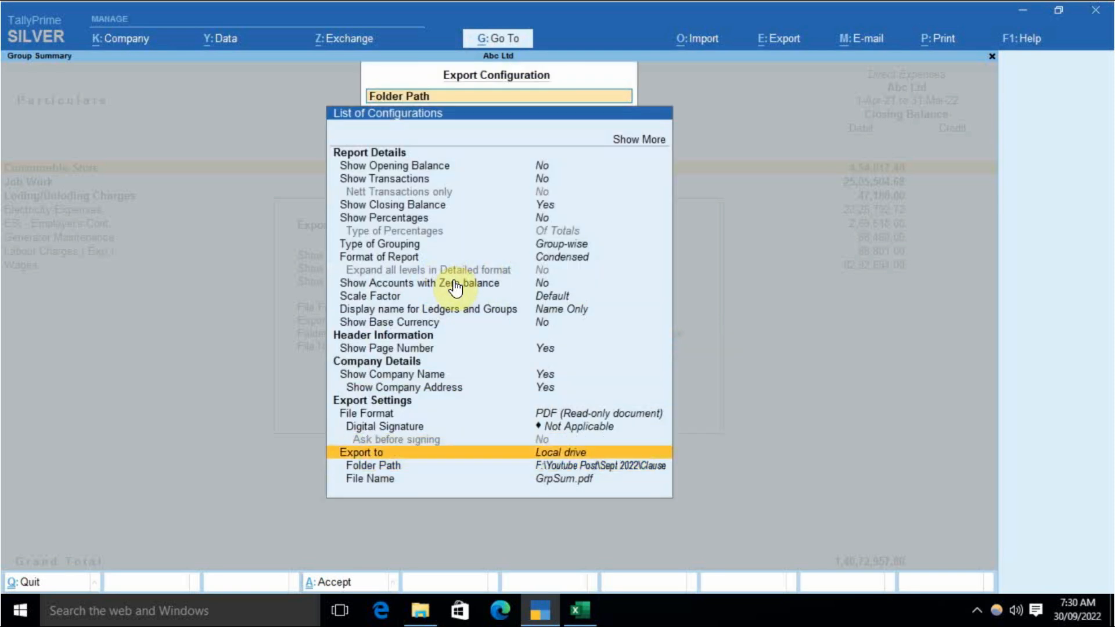
{"action": "key", "text": "Return"}
{"action": "key", "text": "Up"}
{"action": "key", "text": "Up"}
{"action": "key", "text": "Up"}
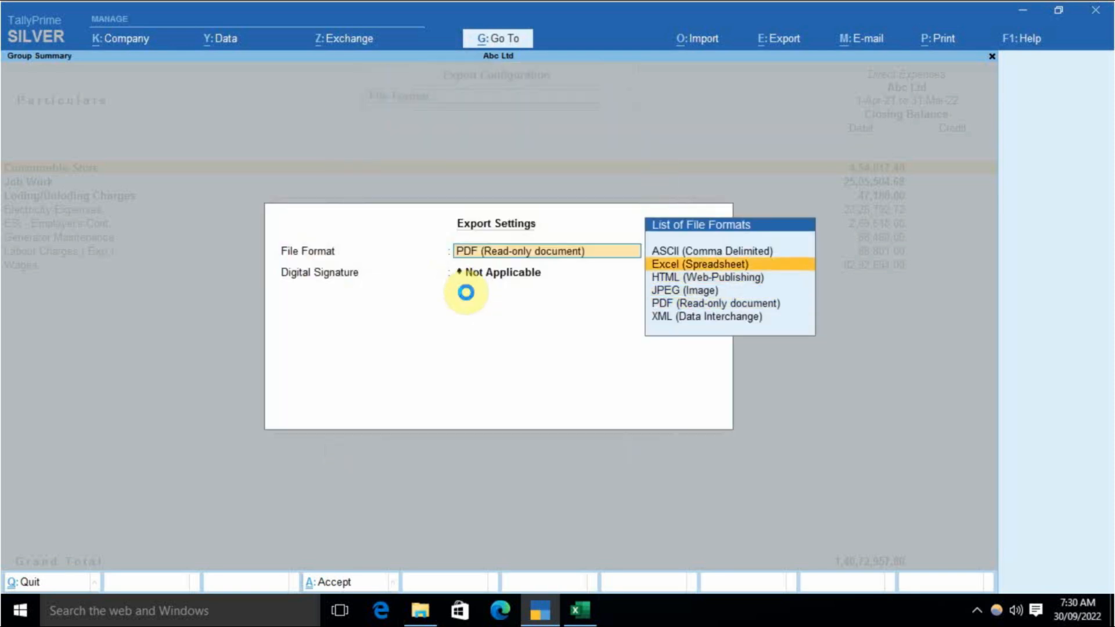
{"action": "key", "text": "Return"}
Name the export file "direct exp"
{"action": "key", "text": "Down"}
{"action": "key", "text": "Down"}
{"action": "key", "text": "Down"}
{"action": "key", "text": "Down"}
{"action": "key", "text": "Down"}
{"action": "key", "text": "Down"}
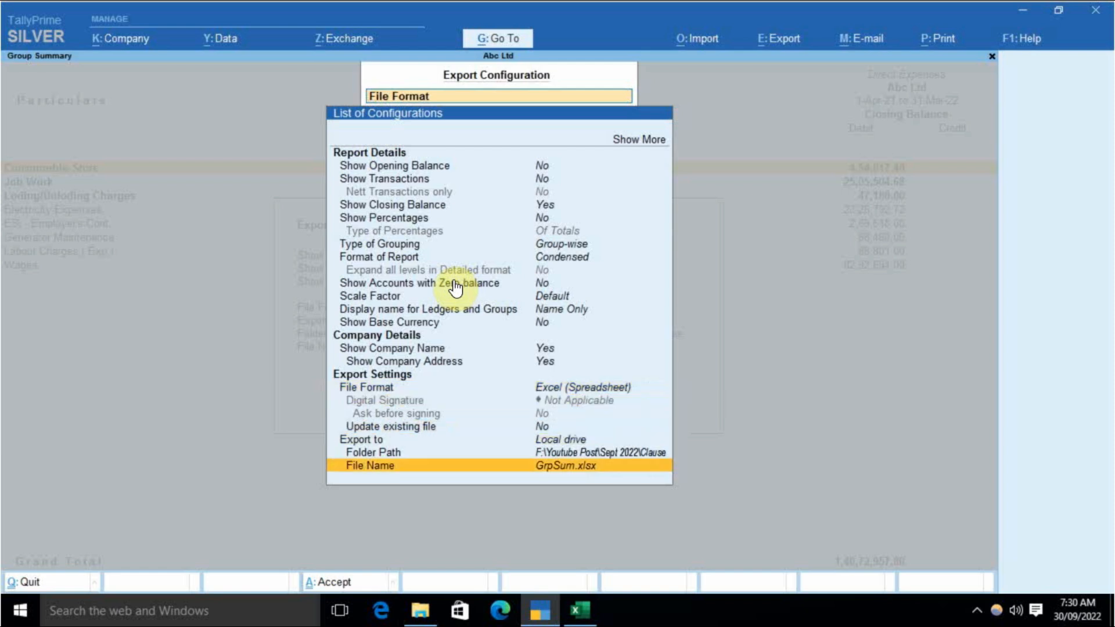
{"action": "key", "text": "Return"}
{"action": "type", "text": "di"}
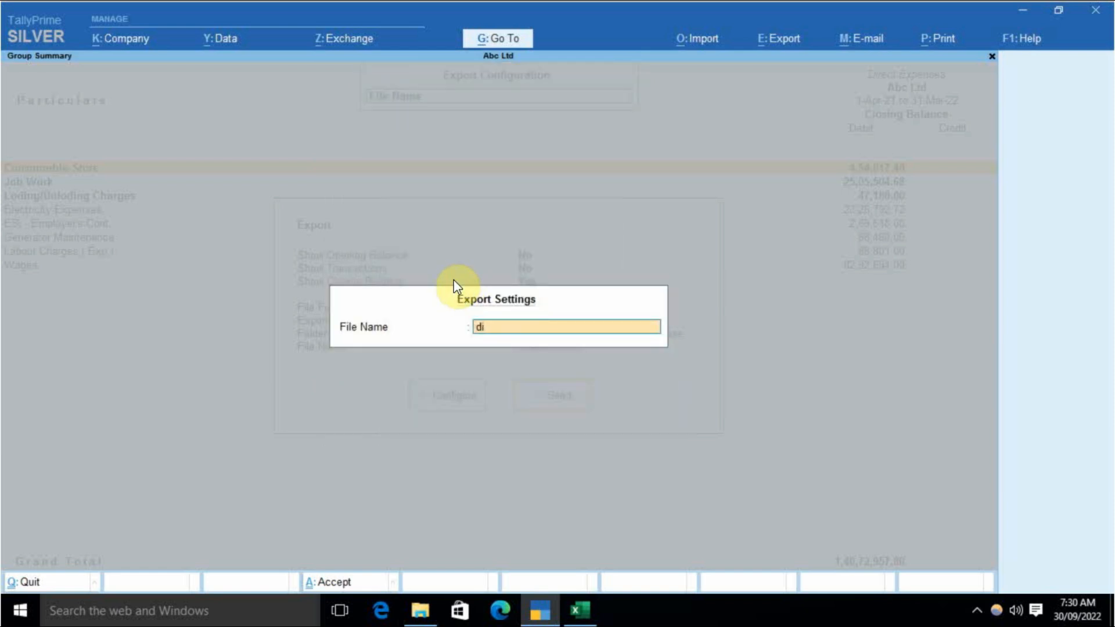
{"action": "type", "text": "rect exp"}
{"action": "key", "text": "Return"}
Accept the configuration, export the Direct Expenses report and agree to open the exported direct exp file in Excel
{"action": "key", "text": "ctrl+a"}
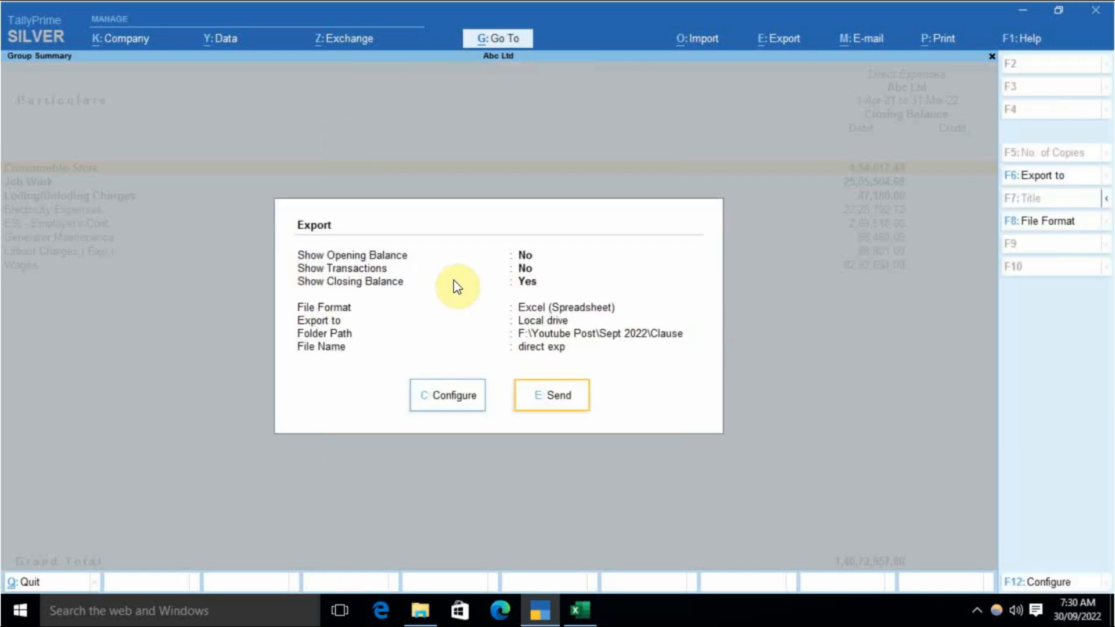
{"action": "key", "text": "e"}
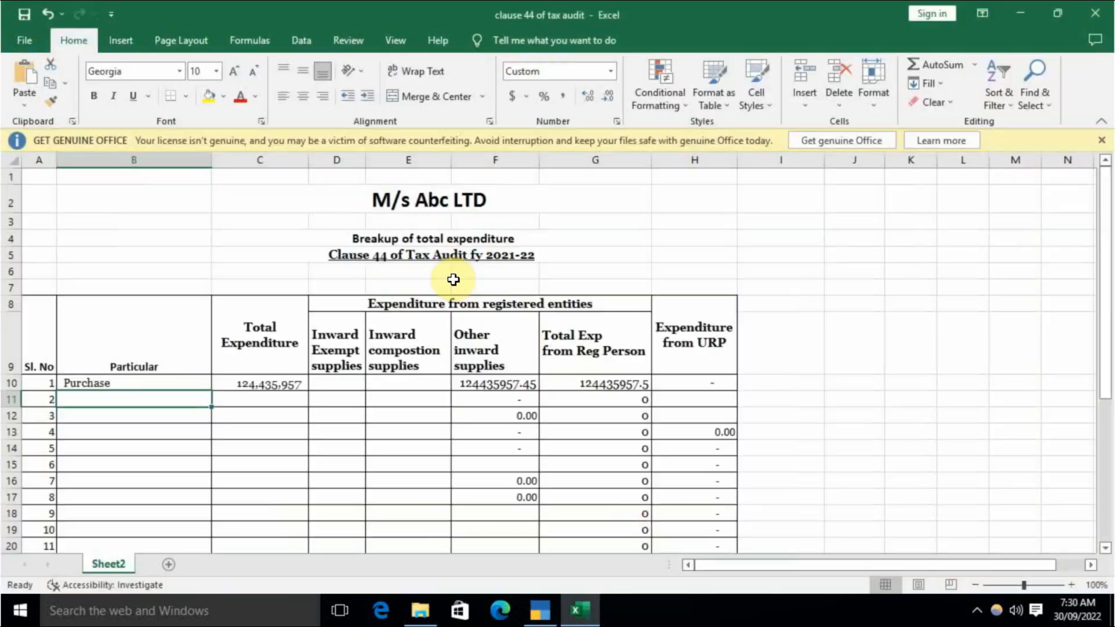
{"action": "key", "text": "Return"}
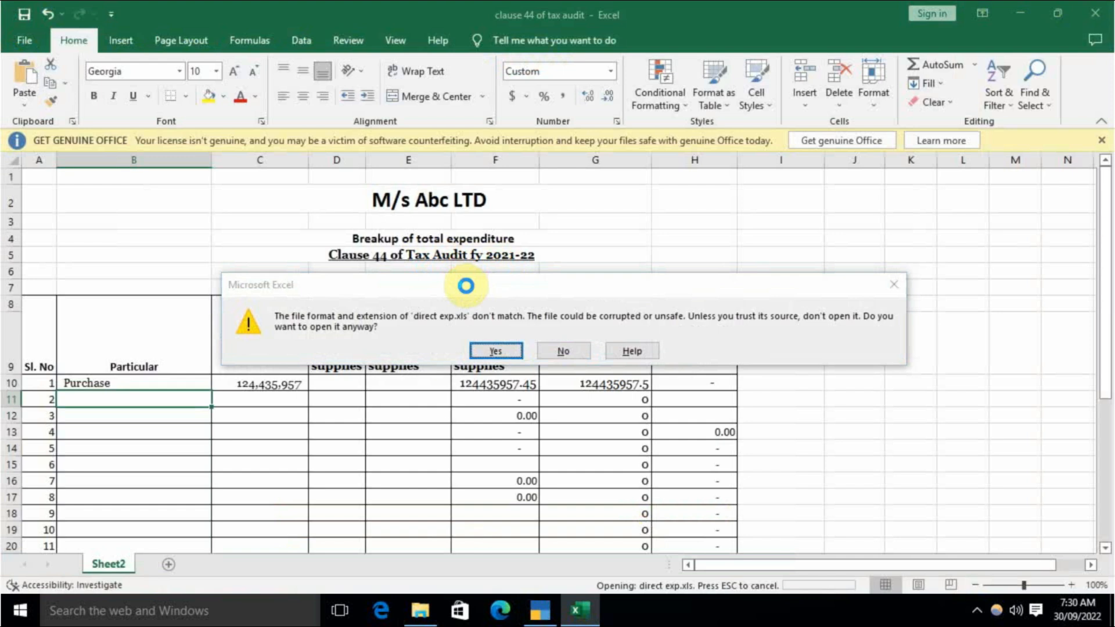
Copy the direct expense names from Consumeble Store to Wages into the clause 44 sheet's Particular column, starting at B11
{"action": "left_click_drag", "start_coordinate": [55, 394], "coordinate": [64, 501]}
{"action": "key", "text": "ctrl+c"}
{"action": "key", "text": "alt+Tab"}
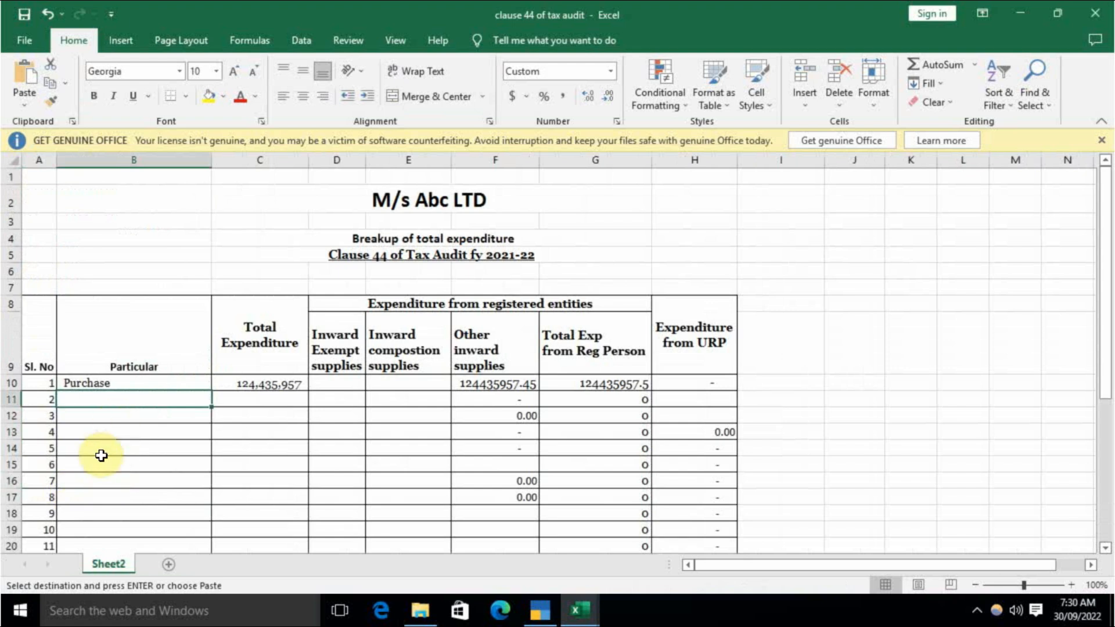
{"action": "key", "text": "ctrl+v"}
Copy the debit amounts of the eight direct expenses into the clause 44 sheet's Total Expenditure column, starting at C11
{"action": "key", "text": "alt+Tab"}
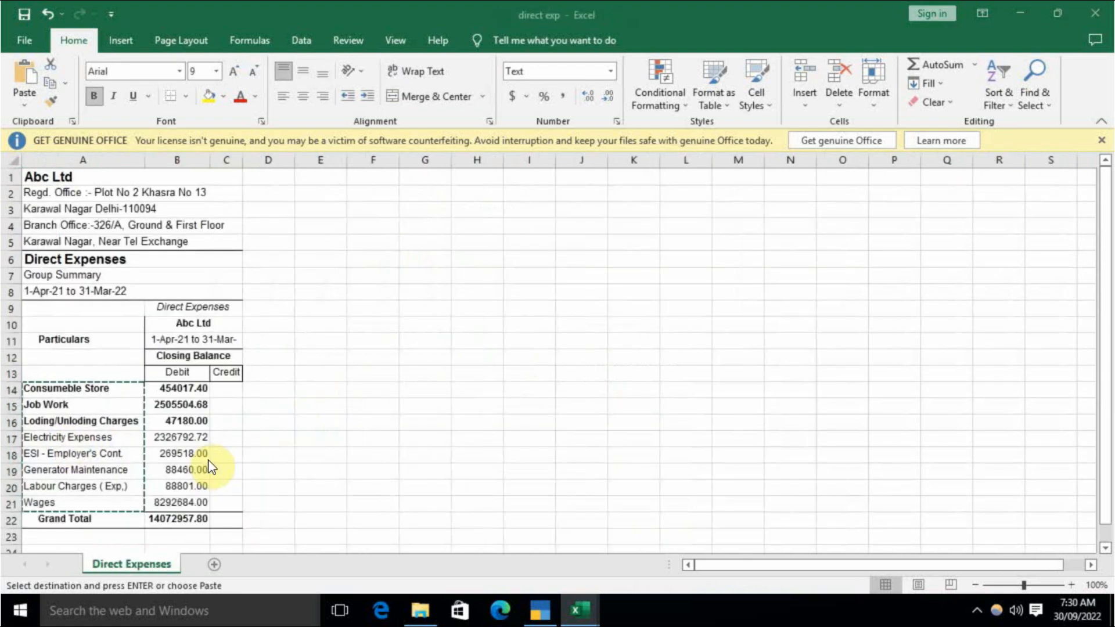
{"action": "left_click", "coordinate": [184, 393]}
{"action": "left_click_drag", "start_coordinate": [184, 393], "coordinate": [194, 503]}
{"action": "key", "text": "ctrl+c"}
{"action": "key", "text": "alt+Tab"}
{"action": "key", "text": "ctrl+v"}
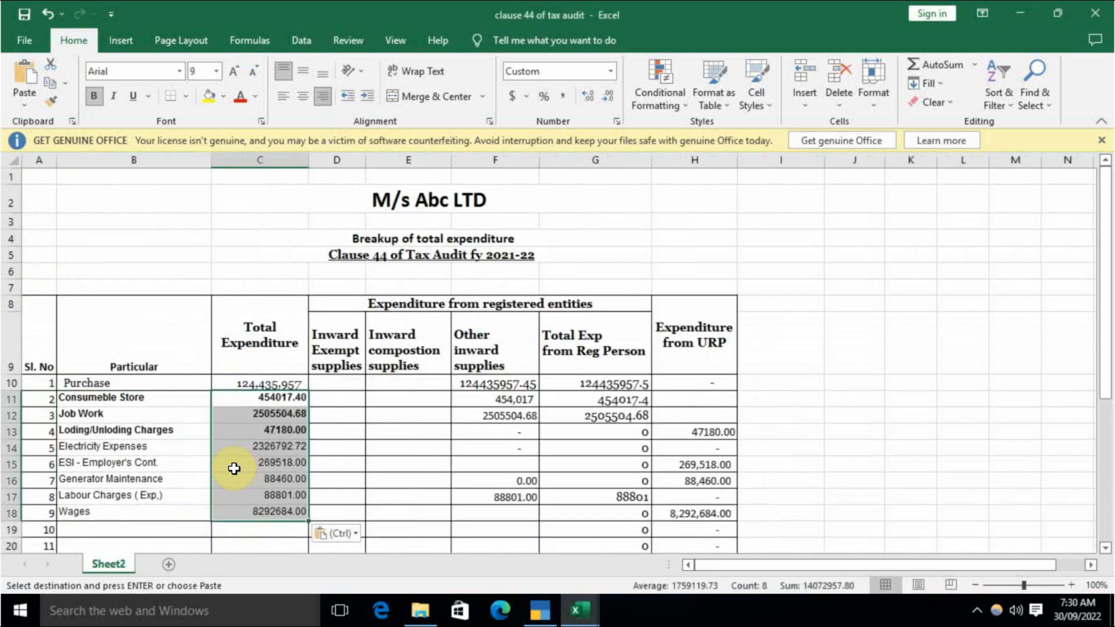
{"action": "key", "text": "alt+Tab"}
{"action": "key", "text": "alt+Tab"}
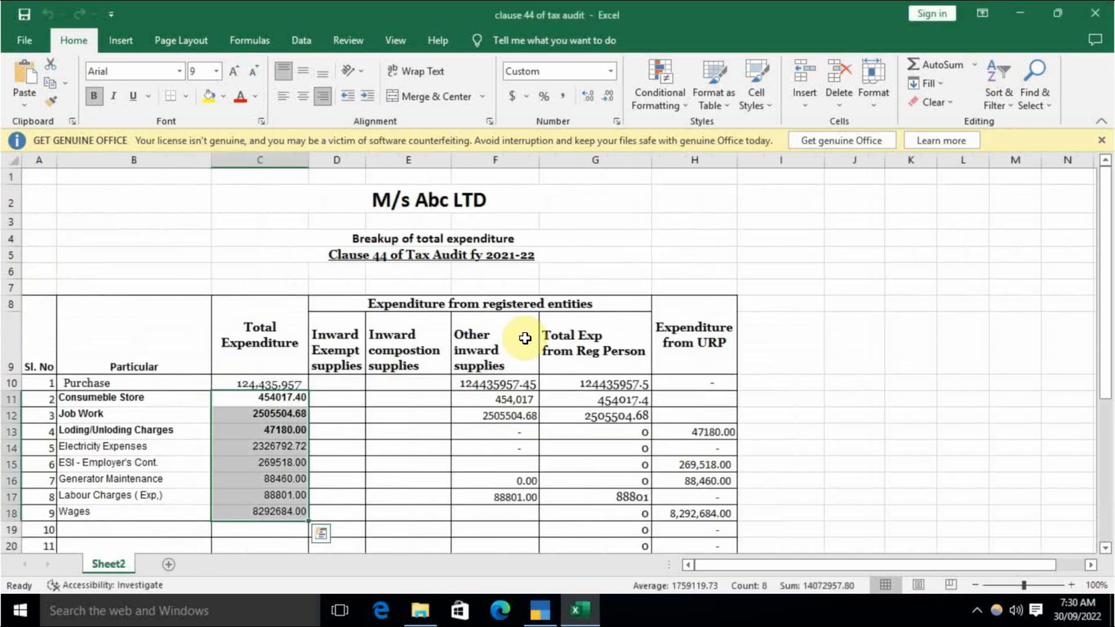
Switch to TallyPrime, open the Indirect Expenses group summary and bring up the export configuration for the current report
{"action": "left_click", "coordinate": [540, 609]}
{"action": "key", "text": "Escape"}
{"action": "key", "text": "Down"}
{"action": "key", "text": "Return"}
{"action": "key", "text": "alt+e"}
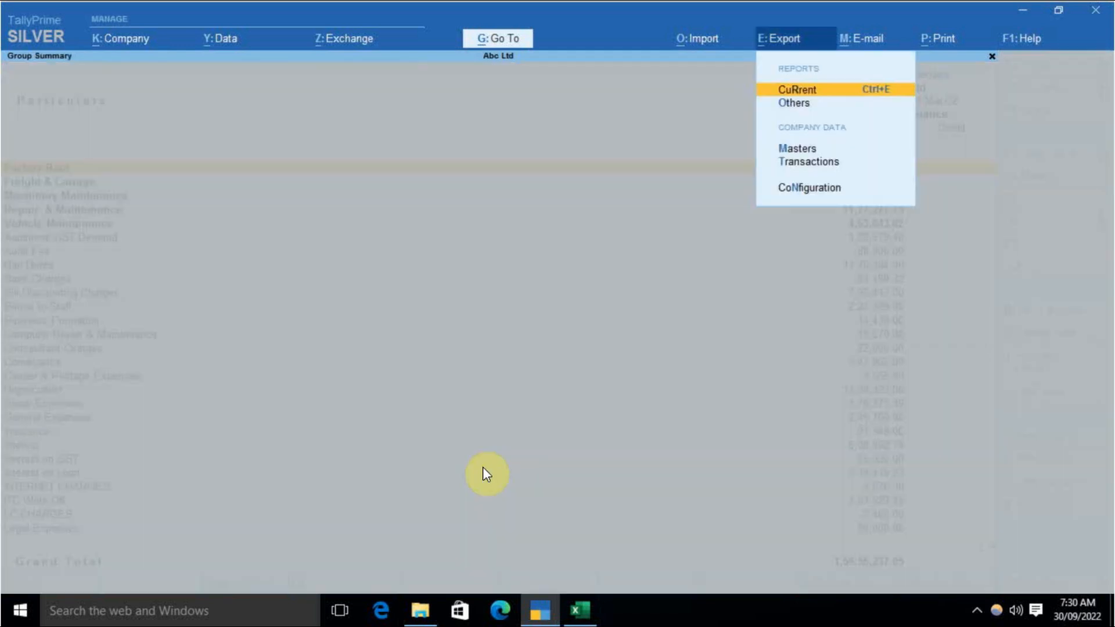
{"action": "key", "text": "Return"}
{"action": "key", "text": "c"}
Set the Indirect Expenses export's folder path to F:\Youtube Post\Sept 2022\Clause, copying the path from File Explorer
{"action": "key", "text": "Down"}
{"action": "key", "text": "Down"}
{"action": "key", "text": "Down"}
{"action": "key", "text": "Down"}
{"action": "key", "text": "Down"}
{"action": "key", "text": "Down"}
{"action": "key", "text": "Down"}
{"action": "key", "text": "Down"}
{"action": "key", "text": "Down"}
{"action": "key", "text": "Down"}
{"action": "key", "text": "Down"}
{"action": "key", "text": "Down"}
{"action": "key", "text": "Down"}
{"action": "key", "text": "Down"}
{"action": "key", "text": "Down"}
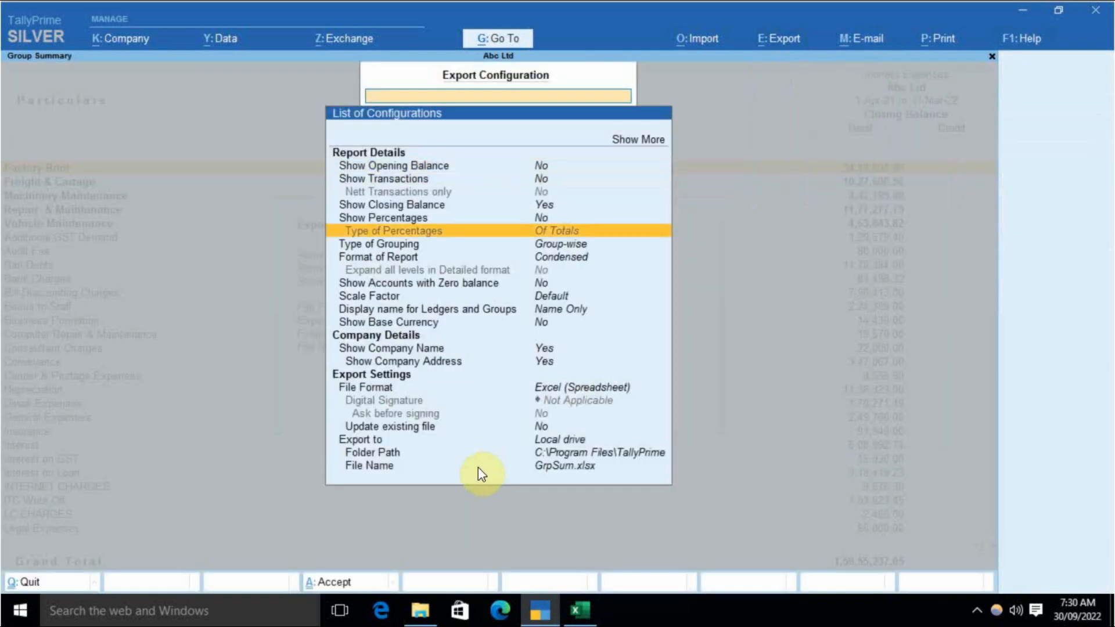
{"action": "key", "text": "Up"}
{"action": "key", "text": "Up"}
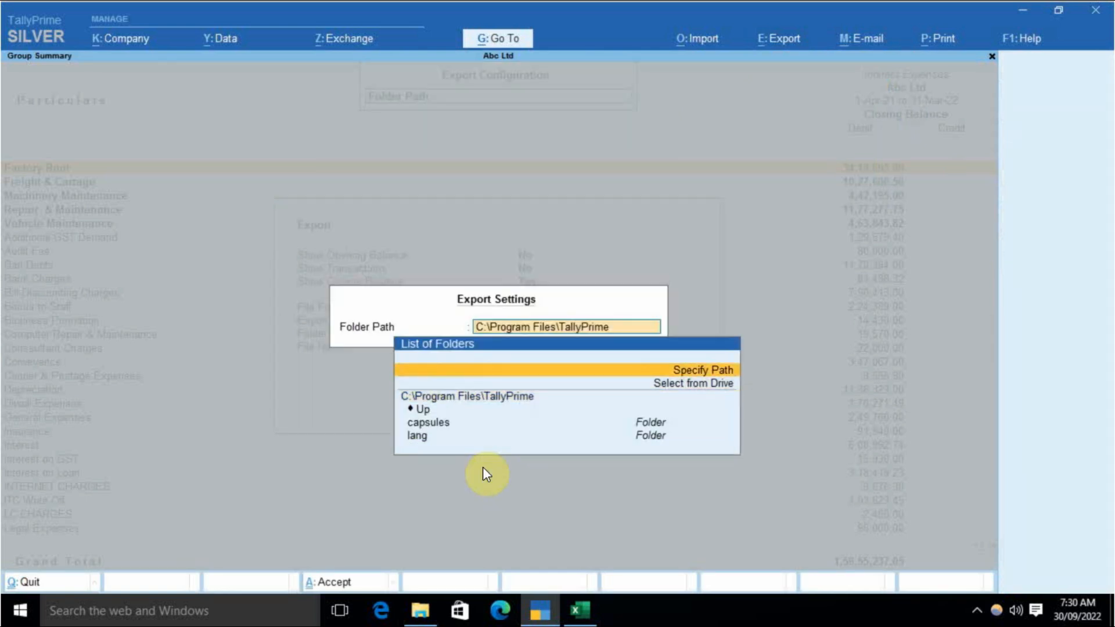
{"action": "key", "text": "Return"}
{"action": "left_click", "coordinate": [419, 611]}
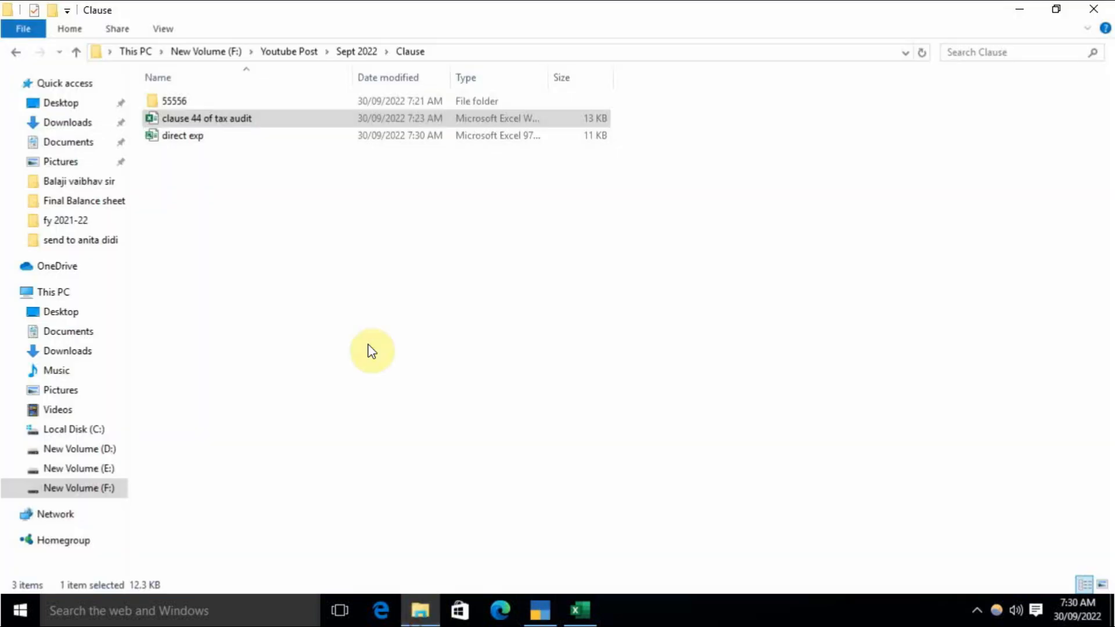
{"action": "left_click", "coordinate": [562, 53]}
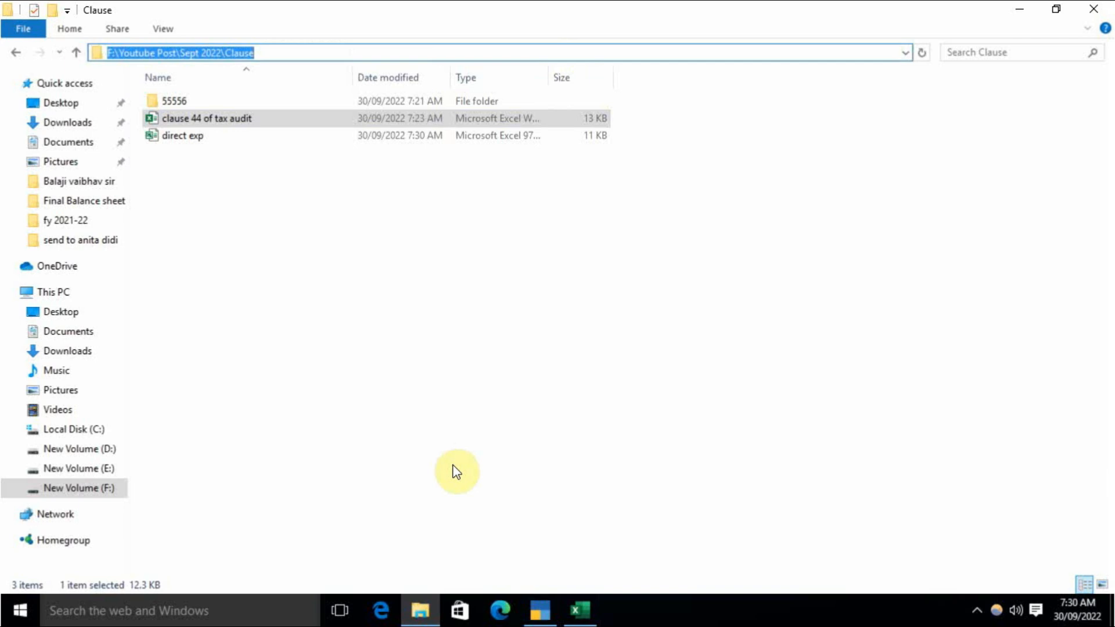
{"action": "key", "text": "ctrl+c"}
{"action": "key", "text": "alt+Tab"}
{"action": "key", "text": "ctrl+v"}
{"action": "key", "text": "Return"}
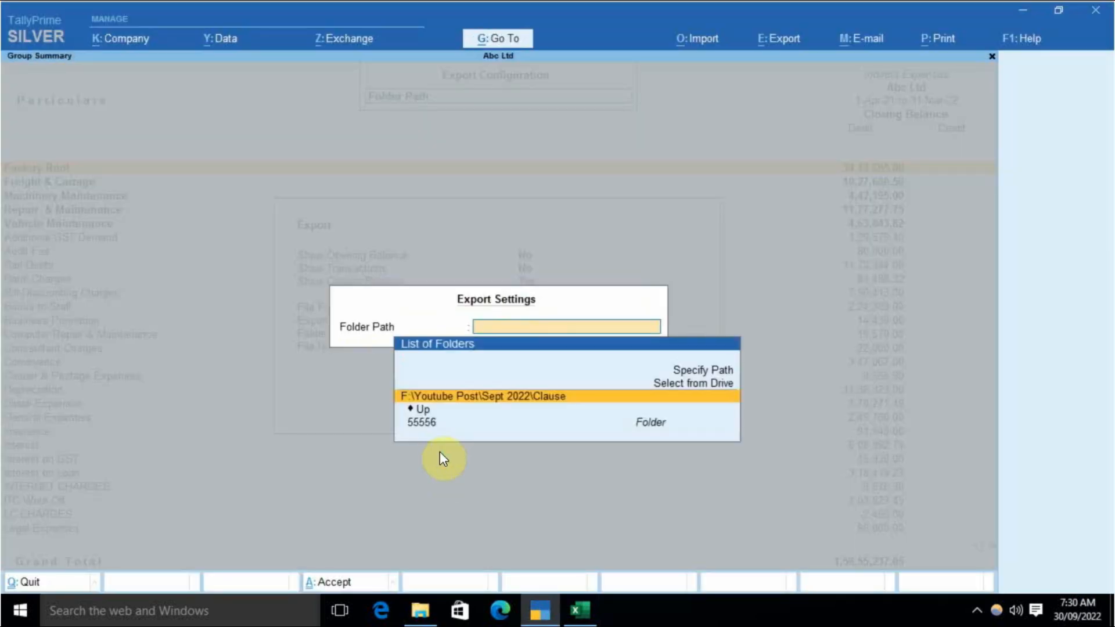
{"action": "key", "text": "Return"}
Name the export file "indirect exp"
{"action": "key", "text": "Down"}
{"action": "key", "text": "Return"}
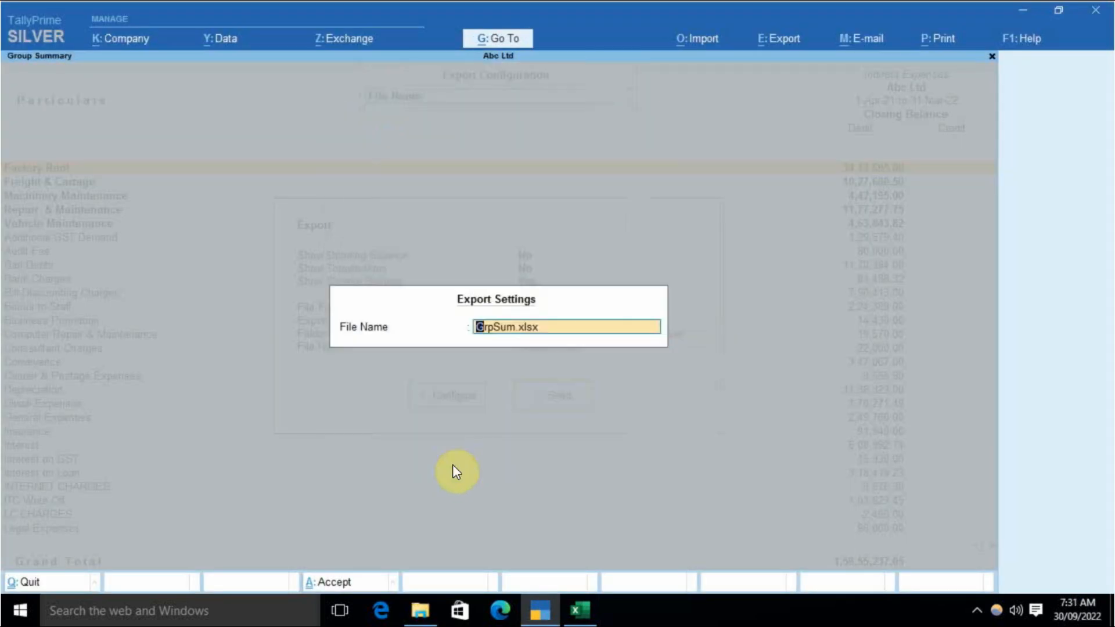
{"action": "type", "text": "indirect exp"}
{"action": "key", "text": "Return"}
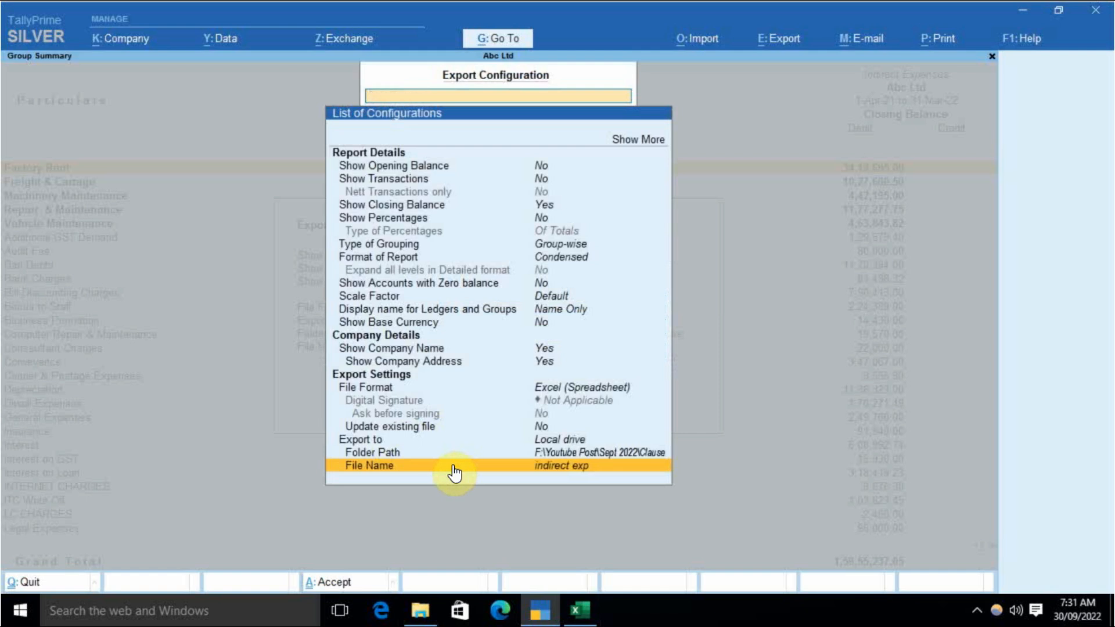
Accept the configuration, export the Indirect Expenses report and agree to open the exported indirect exp file in Excel
{"action": "key", "text": "ctrl+a"}
{"action": "key", "text": "Return"}
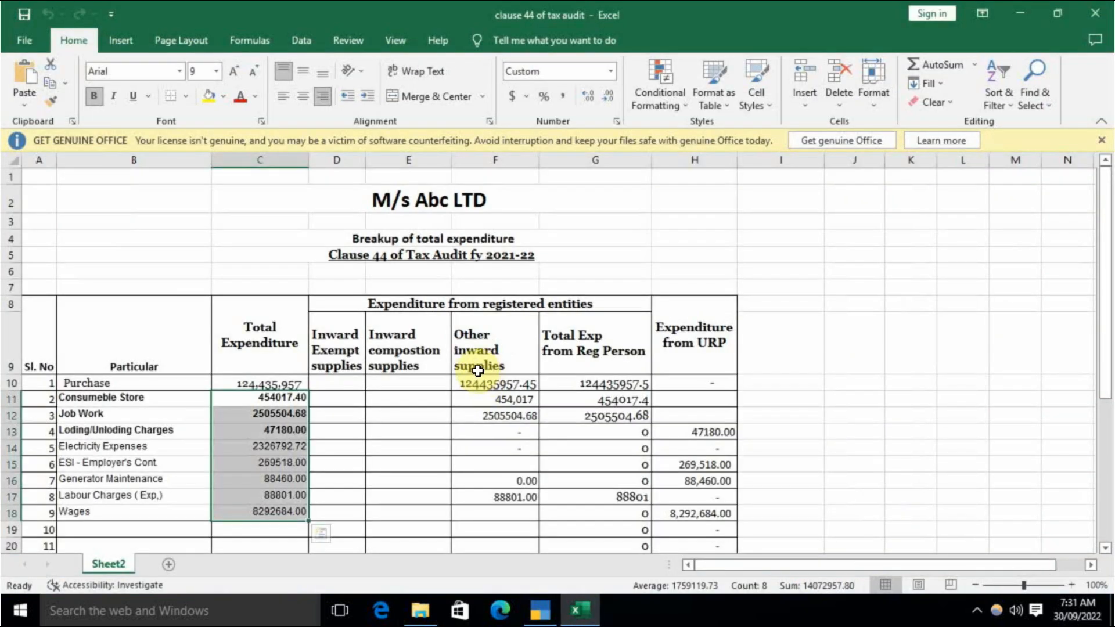
{"action": "left_click", "coordinate": [644, 221]}
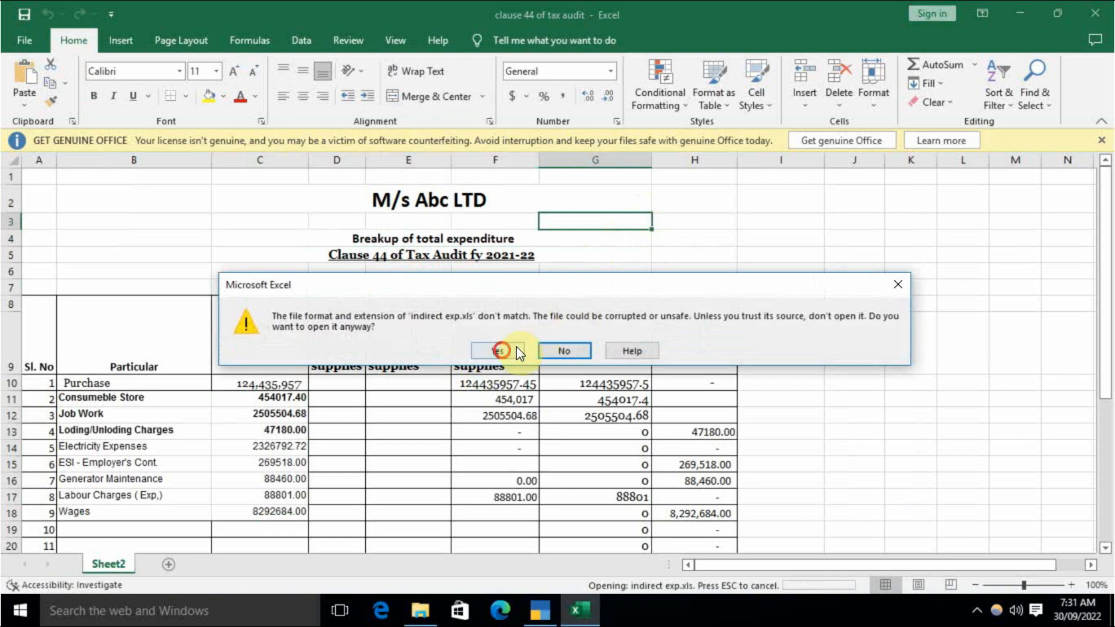
{"action": "left_click", "coordinate": [516, 349]}
Copy all the expense names from the exported indirect exp workbook into the Particular column of the Clause 44 sheet, starting at B19
{"action": "scroll", "coordinate": [224, 381], "scroll_direction": "down", "scroll_amount": 15}
{"action": "scroll", "coordinate": [225, 382], "scroll_direction": "up", "scroll_amount": 15}
{"action": "left_click_drag", "start_coordinate": [71, 387], "coordinate": [97, 499]}
{"action": "key", "text": "ctrl+c"}
{"action": "key", "text": "alt+Tab"}
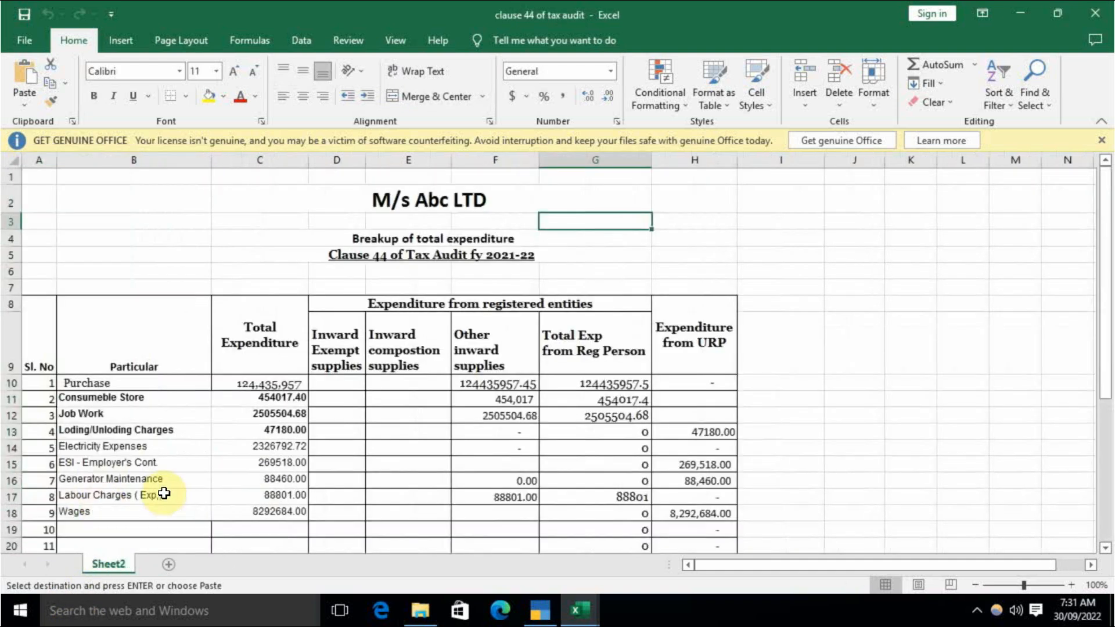
{"action": "scroll", "coordinate": [174, 494], "scroll_direction": "down", "scroll_amount": 3}
{"action": "left_click", "coordinate": [111, 327]}
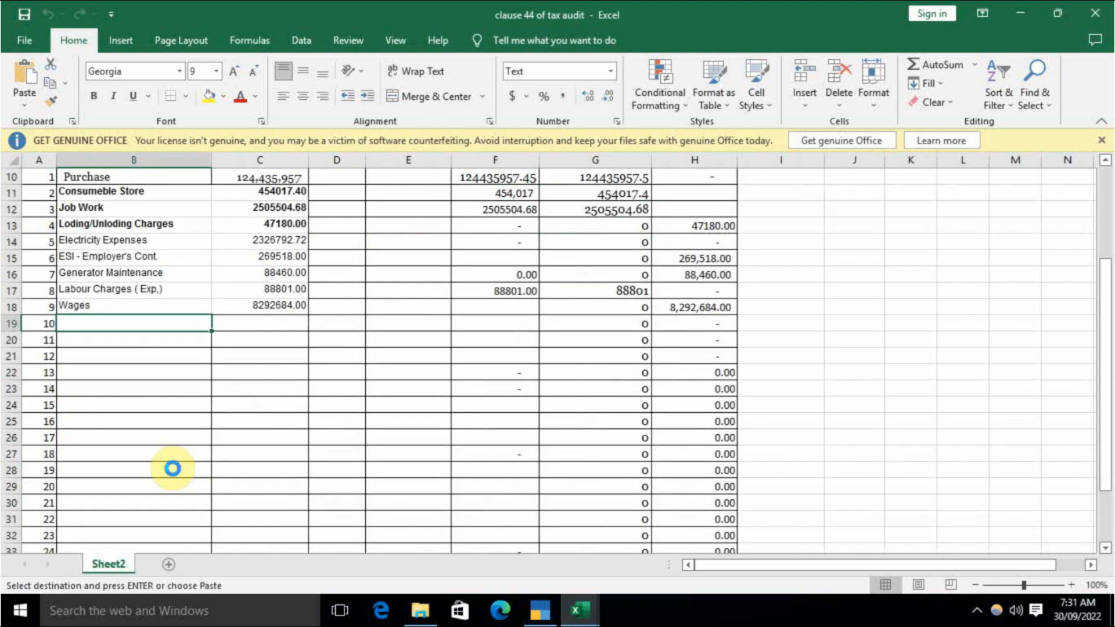
{"action": "key", "text": "ctrl+v"}
Copy the matching indirect expense amounts into the Total Expenditure column from C19 and close the exported workbook
{"action": "left_click", "coordinate": [267, 329]}
{"action": "key", "text": "alt+Tab"}
{"action": "left_click_drag", "start_coordinate": [224, 256], "coordinate": [222, 534]}
{"action": "key", "text": "ctrl+c"}
{"action": "key", "text": "alt+Tab"}
{"action": "key", "text": "ctrl+v"}
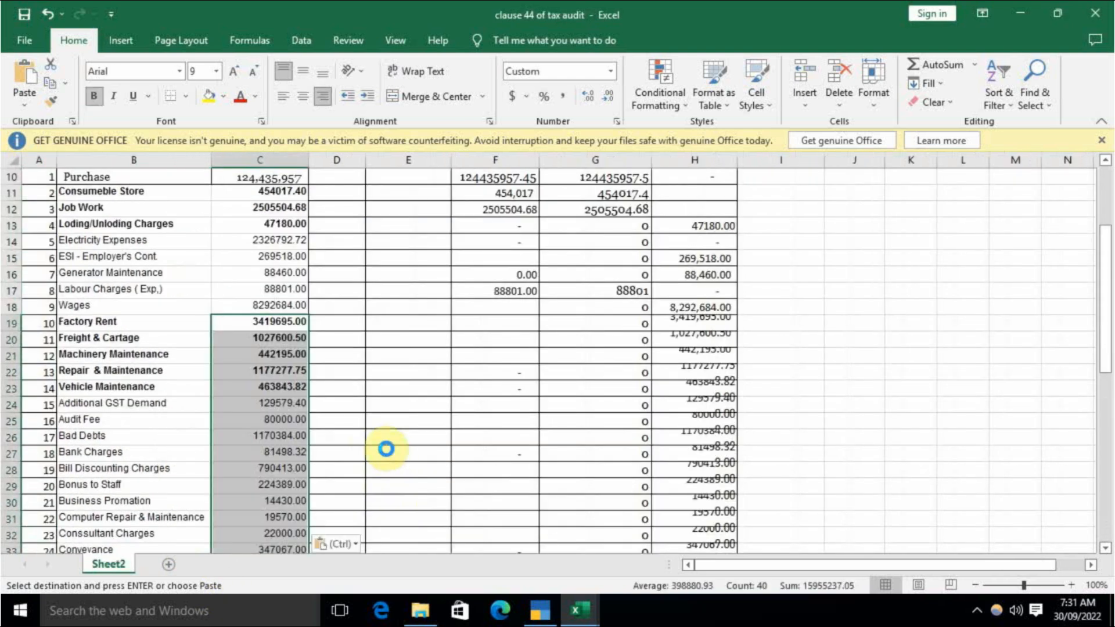
{"action": "key", "text": "alt+Tab"}
{"action": "left_click", "coordinate": [1102, 10]}
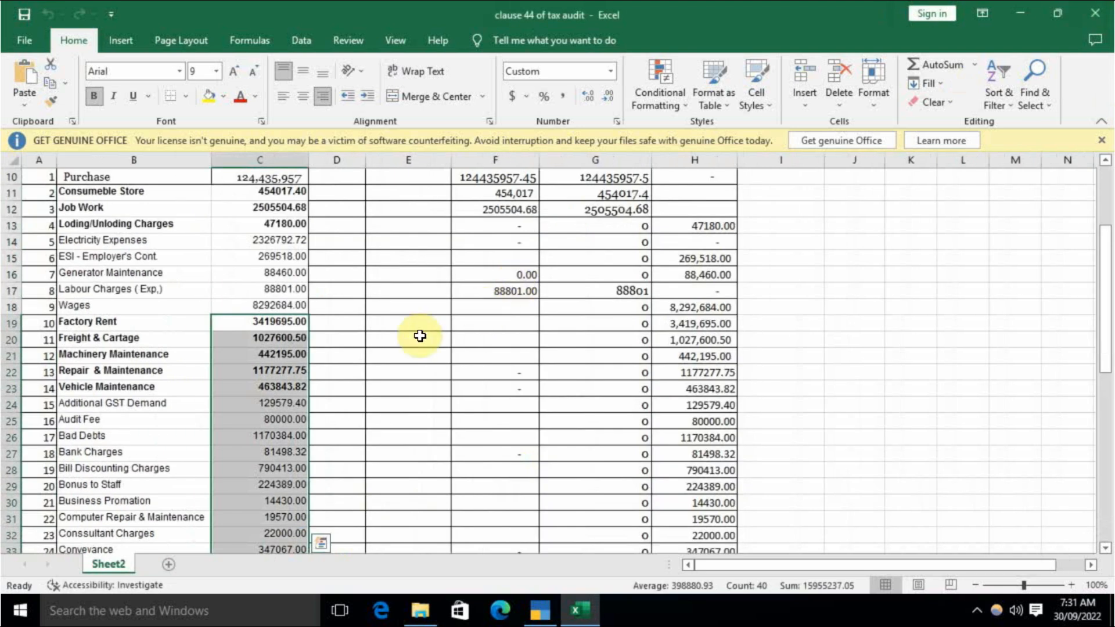
Apply all borders to the expense table from row 10 through row 58, columns A to H
{"action": "scroll", "coordinate": [365, 386], "scroll_direction": "up", "scroll_amount": 3}
{"action": "scroll", "coordinate": [373, 386], "scroll_direction": "down", "scroll_amount": 2}
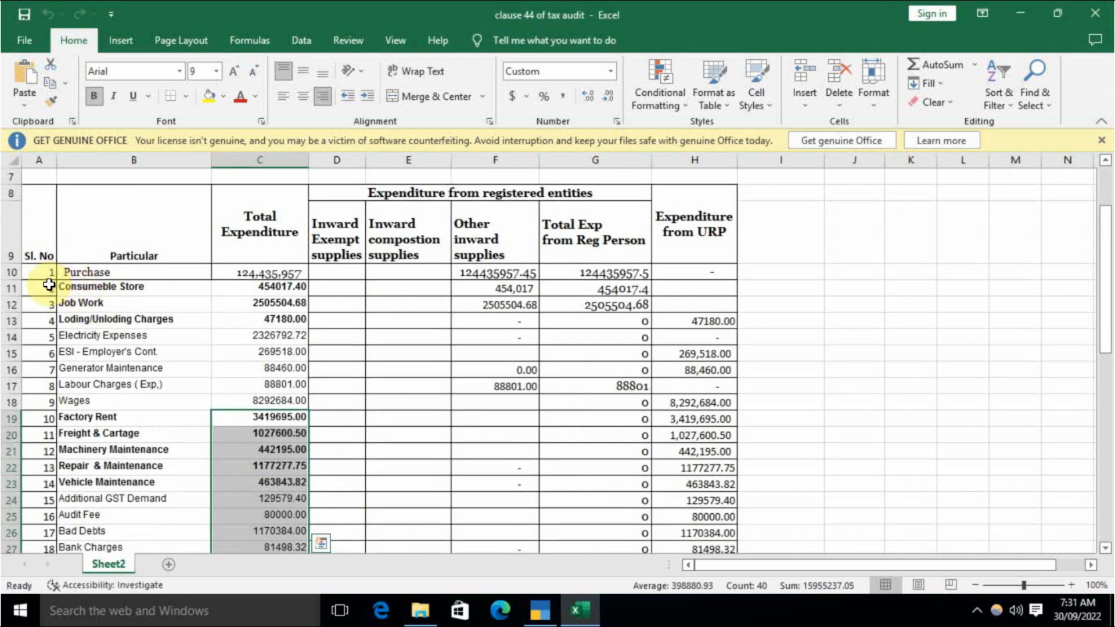
{"action": "left_click_drag", "start_coordinate": [49, 263], "coordinate": [687, 526]}
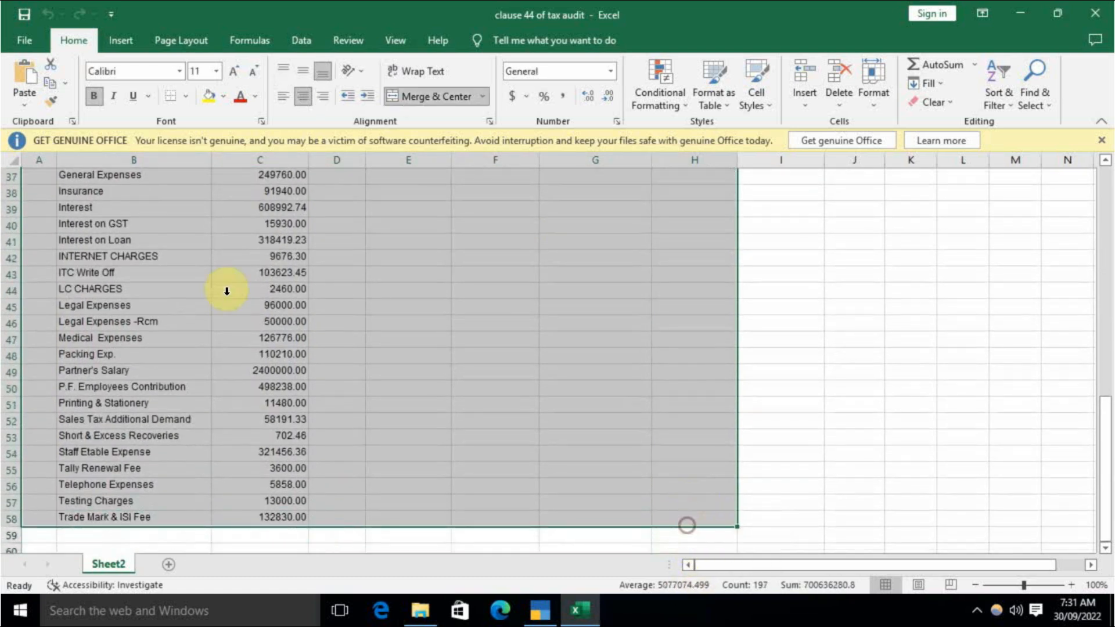
{"action": "left_click", "coordinate": [184, 96]}
{"action": "left_click", "coordinate": [210, 234]}
{"action": "scroll", "coordinate": [291, 326], "scroll_direction": "up", "scroll_amount": 12}
{"action": "scroll", "coordinate": [296, 330], "scroll_direction": "down", "scroll_amount": 9}
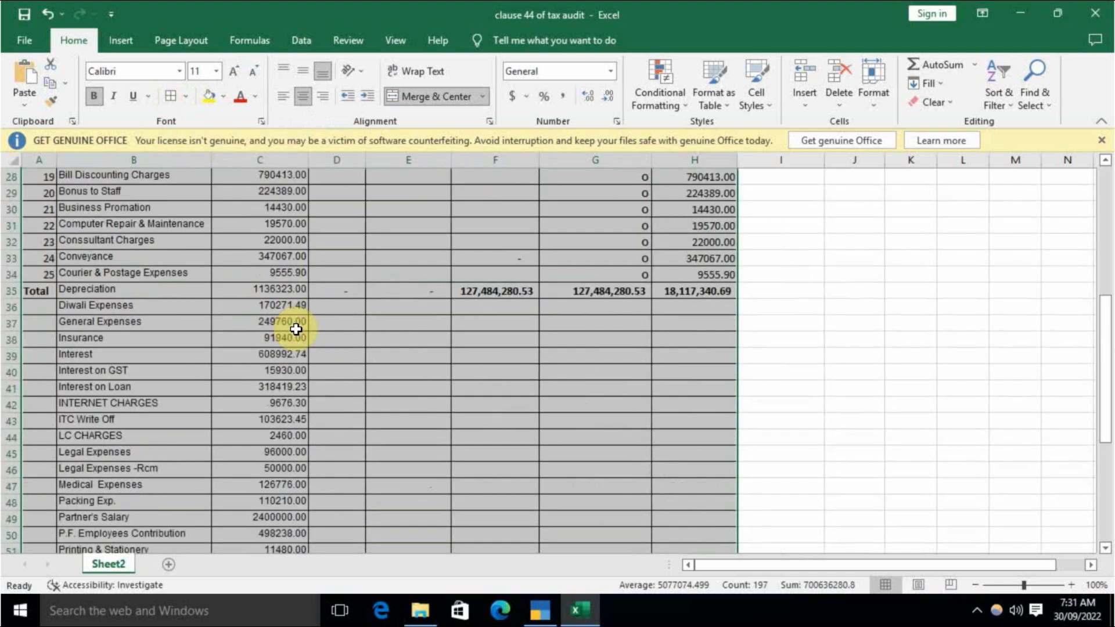
{"action": "scroll", "coordinate": [296, 329], "scroll_direction": "down", "scroll_amount": 8}
Add a "Total" label in B59 and sum the Total Expenditure column in C59 with AutoSum
{"action": "left_click", "coordinate": [137, 294]}
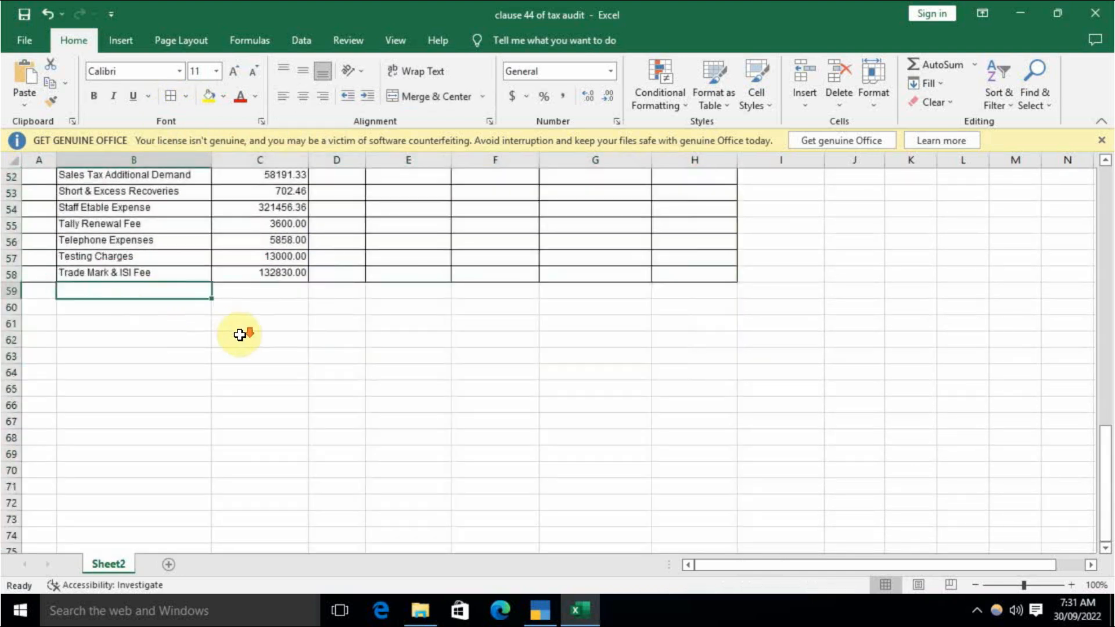
{"action": "scroll", "coordinate": [239, 335], "scroll_direction": "down", "scroll_amount": 6}
{"action": "scroll", "coordinate": [240, 336], "scroll_direction": "up", "scroll_amount": 6}
{"action": "type", "text": "T"}
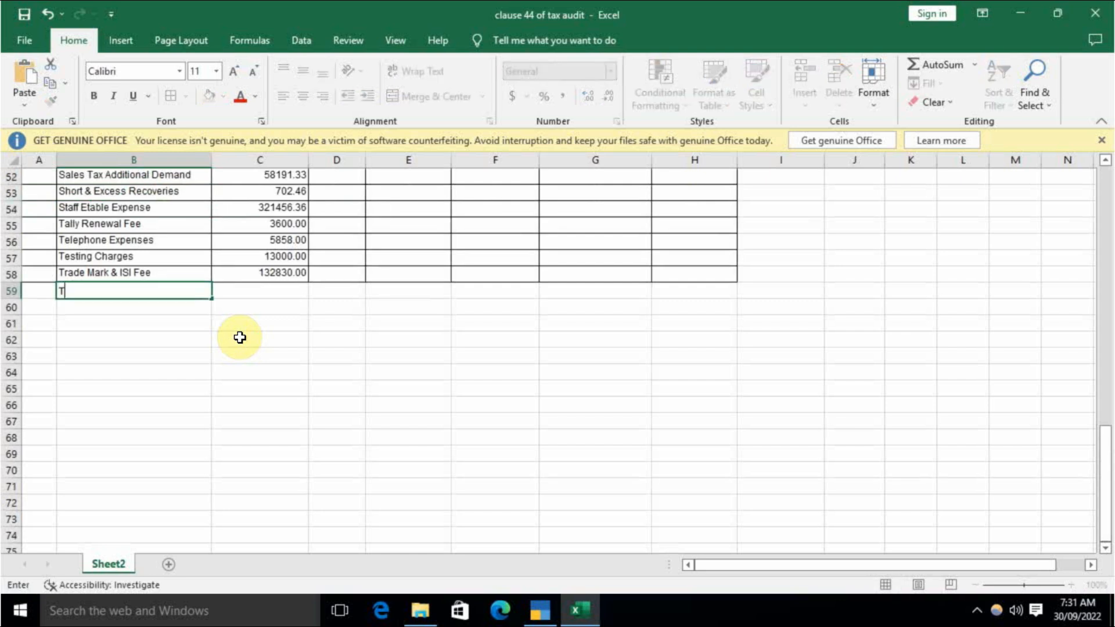
{"action": "type", "text": "otal"}
{"action": "key", "text": "Return"}
{"action": "key", "text": "Up"}
{"action": "key", "text": "Right"}
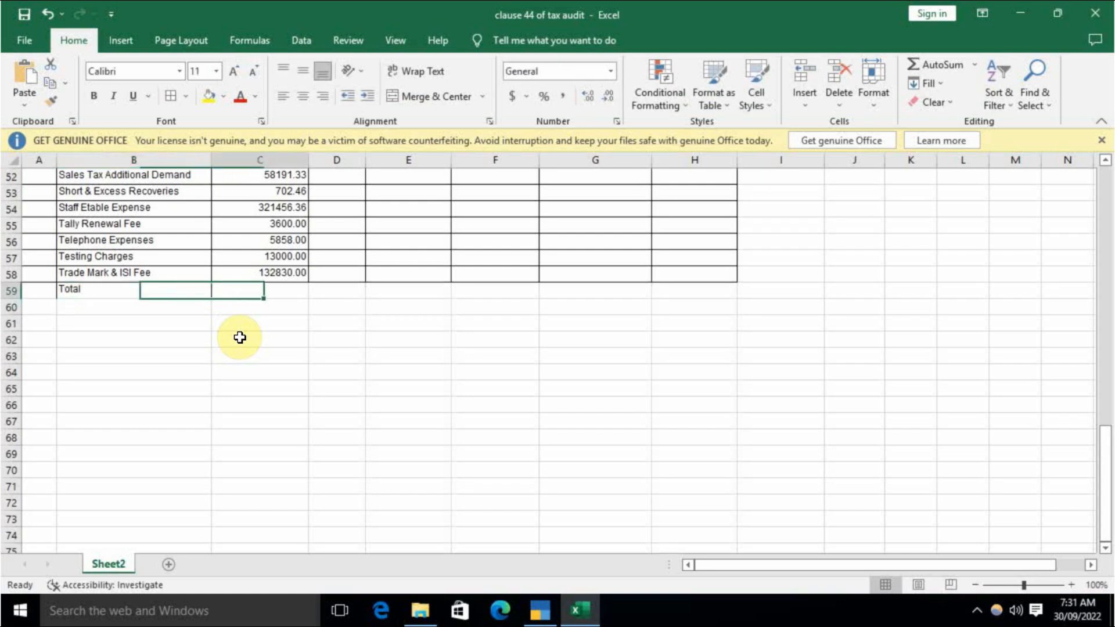
{"action": "key", "text": "alt+equal"}
{"action": "key", "text": "ctrl+Return"}
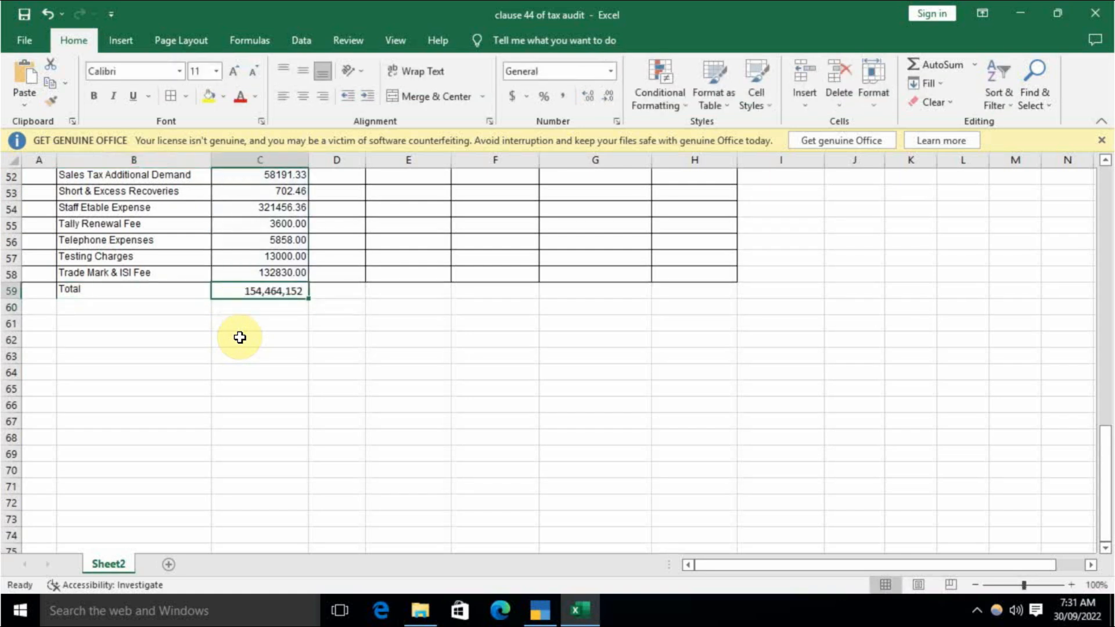
Copy the total formula from C59 across D59:H59
{"action": "key", "text": "ctrl+c"}
{"action": "key", "text": "Right"}
{"action": "key", "text": "shift+Right"}
{"action": "key", "text": "shift+Right"}
{"action": "key", "text": "shift+Right"}
{"action": "key", "text": "shift+Right"}
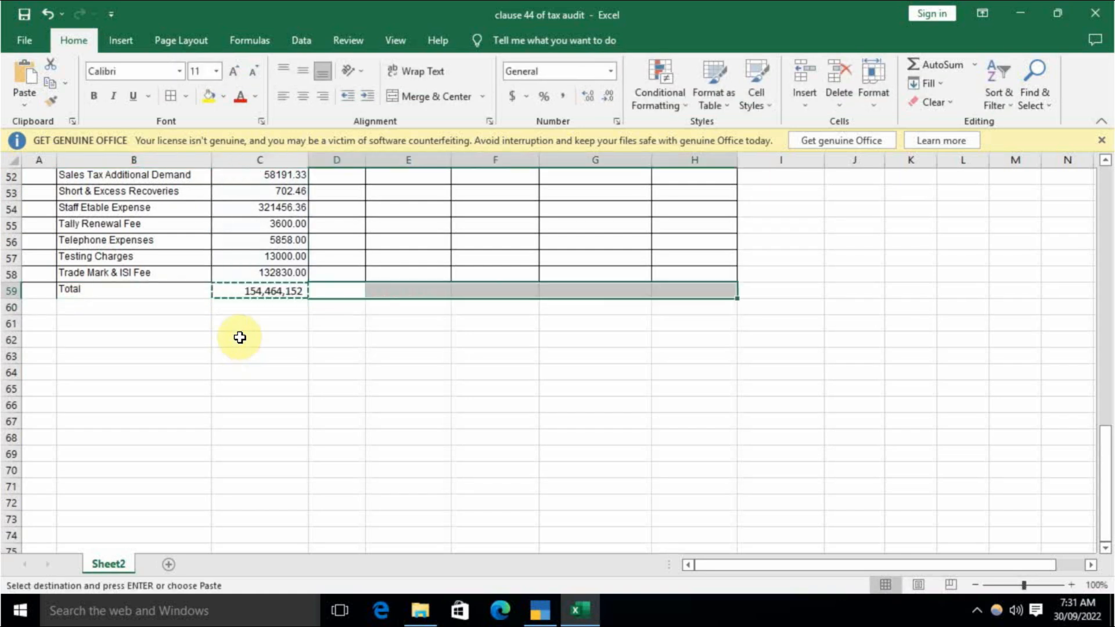
{"action": "key", "text": "Return"}
Make the Total row bold from column B to column H
{"action": "key", "text": "Left"}
{"action": "key", "text": "Left"}
{"action": "key", "text": "Left"}
{"action": "key", "text": "shift+Right"}
{"action": "key", "text": "shift+Right"}
{"action": "key", "text": "shift+Right"}
{"action": "key", "text": "shift+Right"}
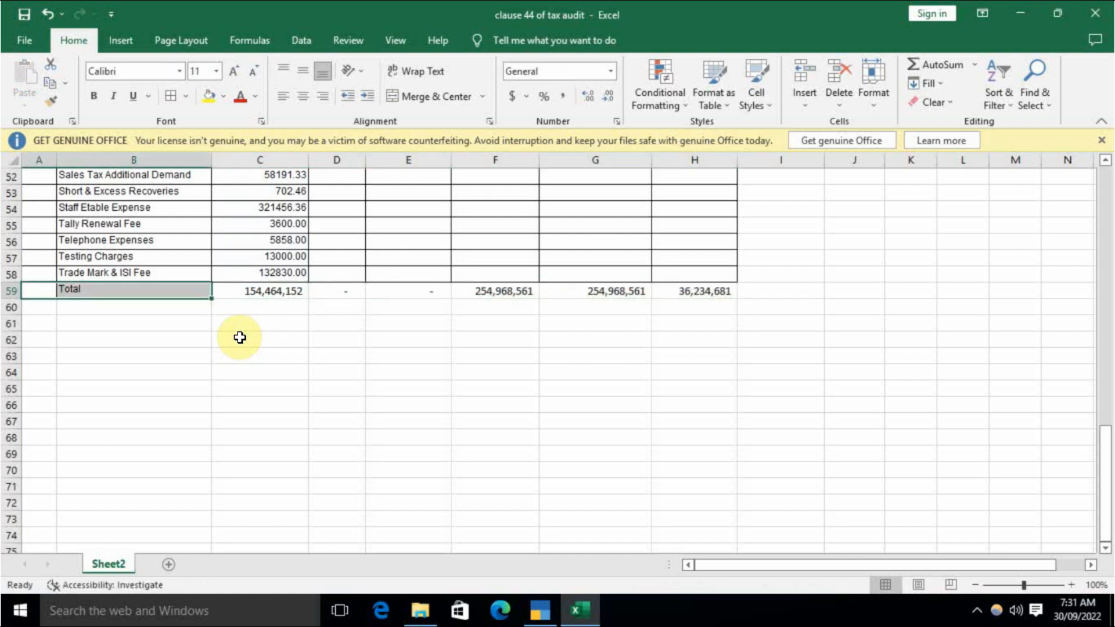
{"action": "key", "text": "shift+Right"}
{"action": "key", "text": "shift+Right"}
{"action": "key", "text": "shift+Right"}
{"action": "key", "text": "ctrl+b"}
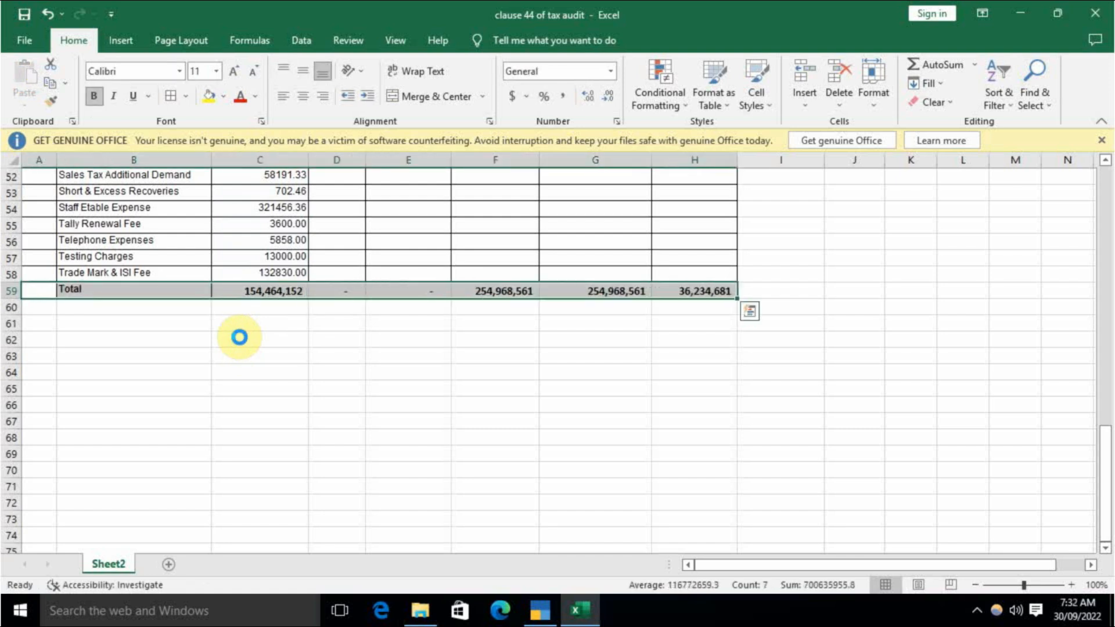
{"action": "left_click", "coordinate": [259, 357]}
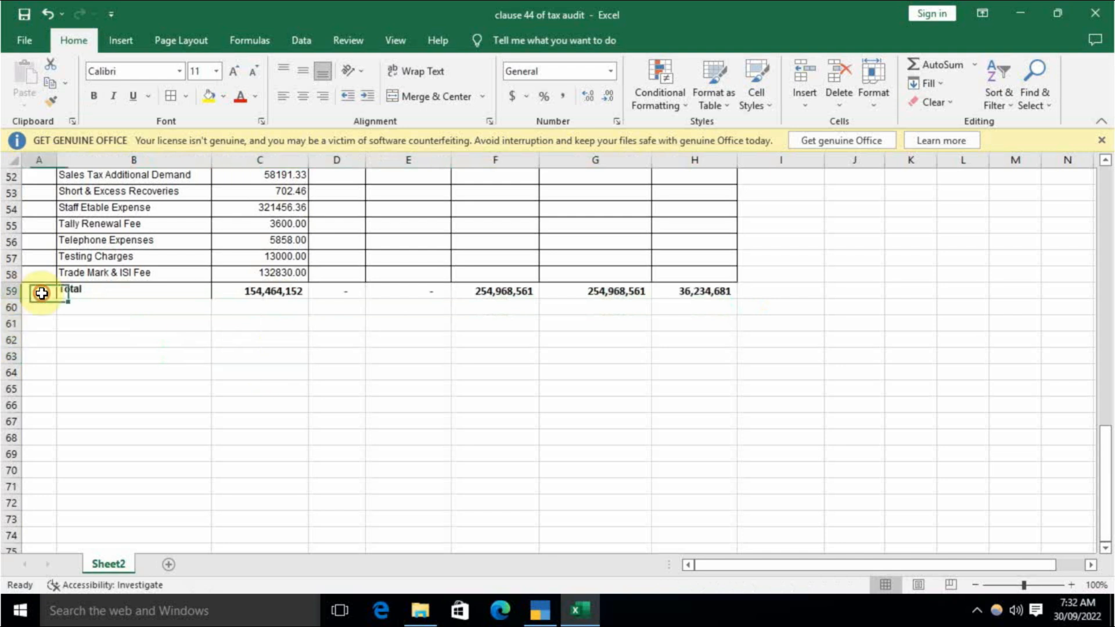
Apply all borders to the Total row, A59:H59
{"action": "left_click_drag", "start_coordinate": [37, 289], "coordinate": [703, 293]}
{"action": "left_click", "coordinate": [169, 96]}
{"action": "left_click", "coordinate": [259, 372]}
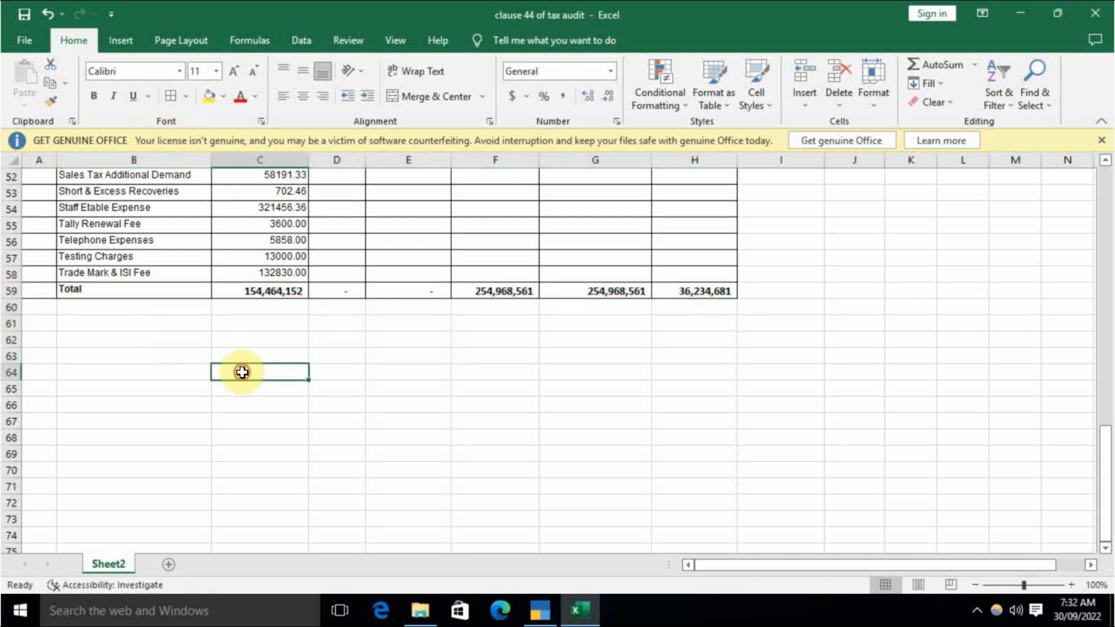
{"action": "scroll", "coordinate": [371, 396], "scroll_direction": "up", "scroll_amount": 10}
{"action": "scroll", "coordinate": [364, 393], "scroll_direction": "up", "scroll_amount": 5}
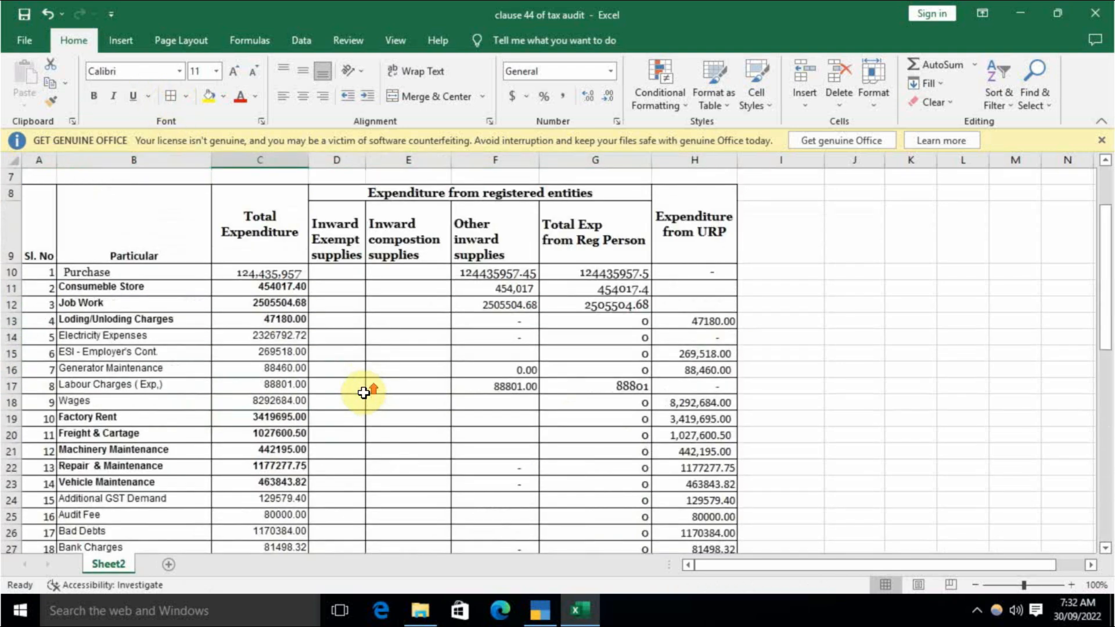
Select the table from A10 to H59 and remove the bold formatting from its expense rows
{"action": "left_click_drag", "start_coordinate": [42, 272], "coordinate": [704, 523]}
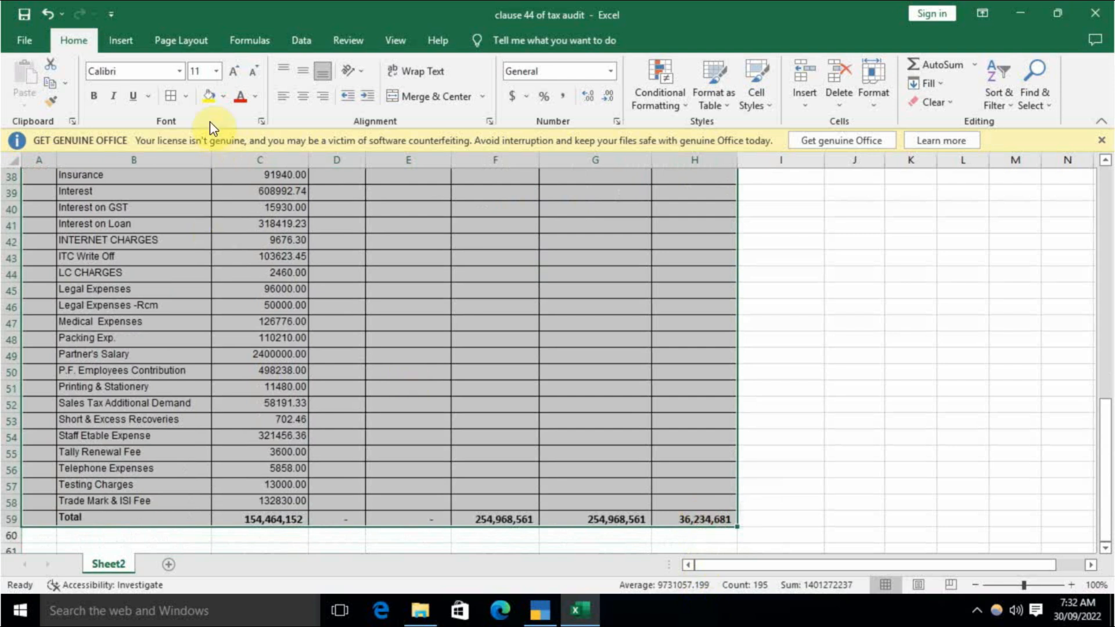
{"action": "scroll", "coordinate": [96, 97], "scroll_direction": "up", "scroll_amount": 12}
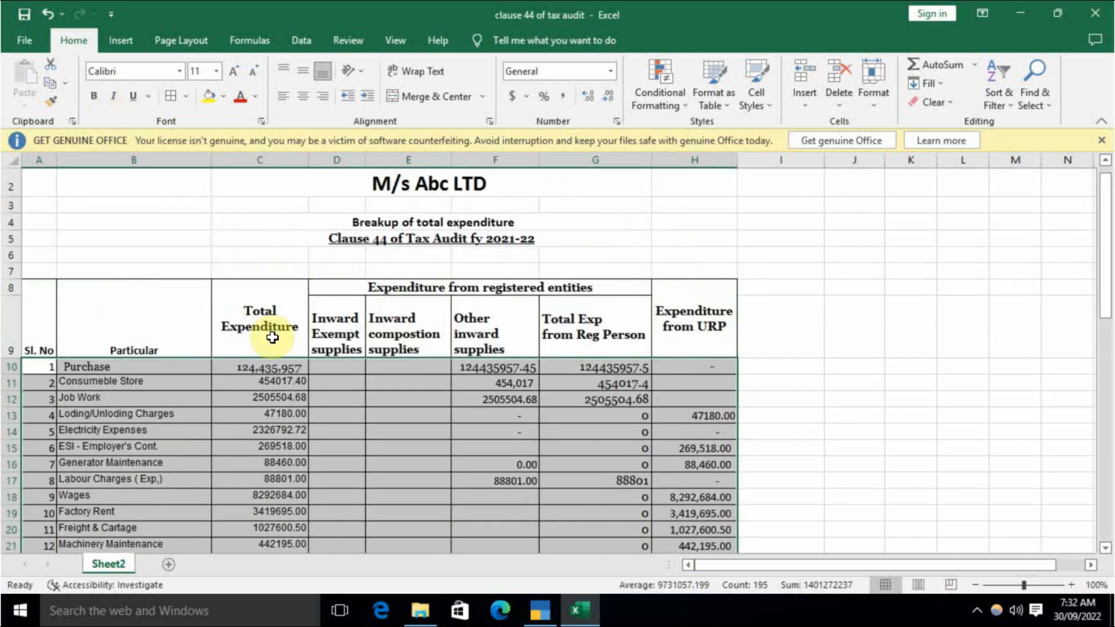
{"action": "left_click", "coordinate": [380, 391]}
{"action": "left_click", "coordinate": [356, 411]}
Examine how the Purchase total is divided among the exempt, composition, other inward and total registered columns
{"action": "scroll", "coordinate": [294, 401], "scroll_direction": "down", "scroll_amount": 3}
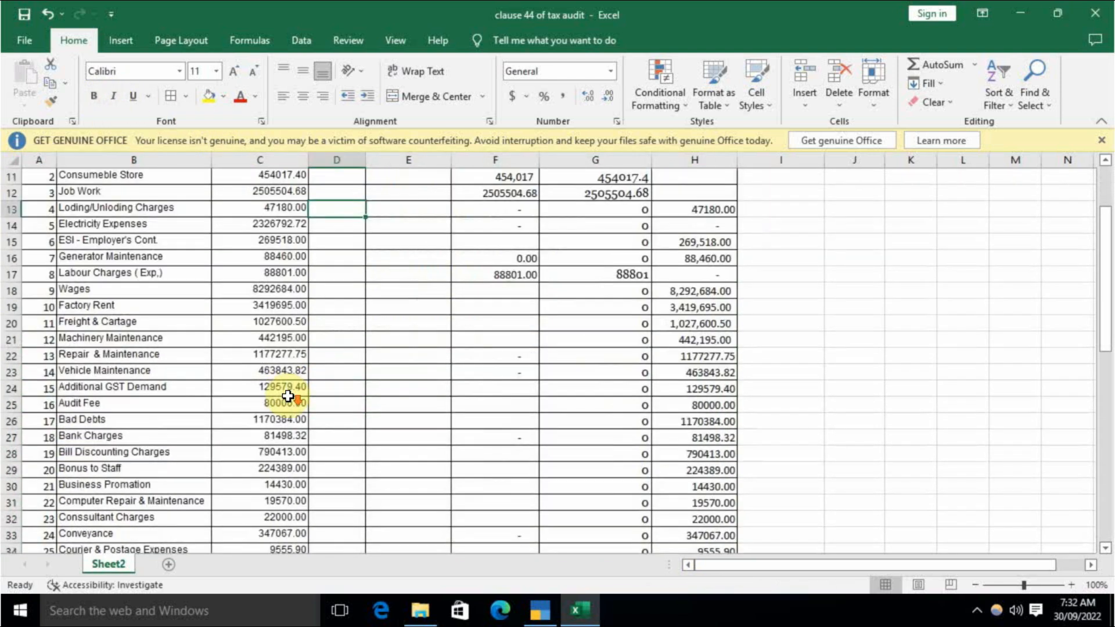
{"action": "scroll", "coordinate": [289, 396], "scroll_direction": "up", "scroll_amount": 3}
{"action": "left_click", "coordinate": [279, 391]}
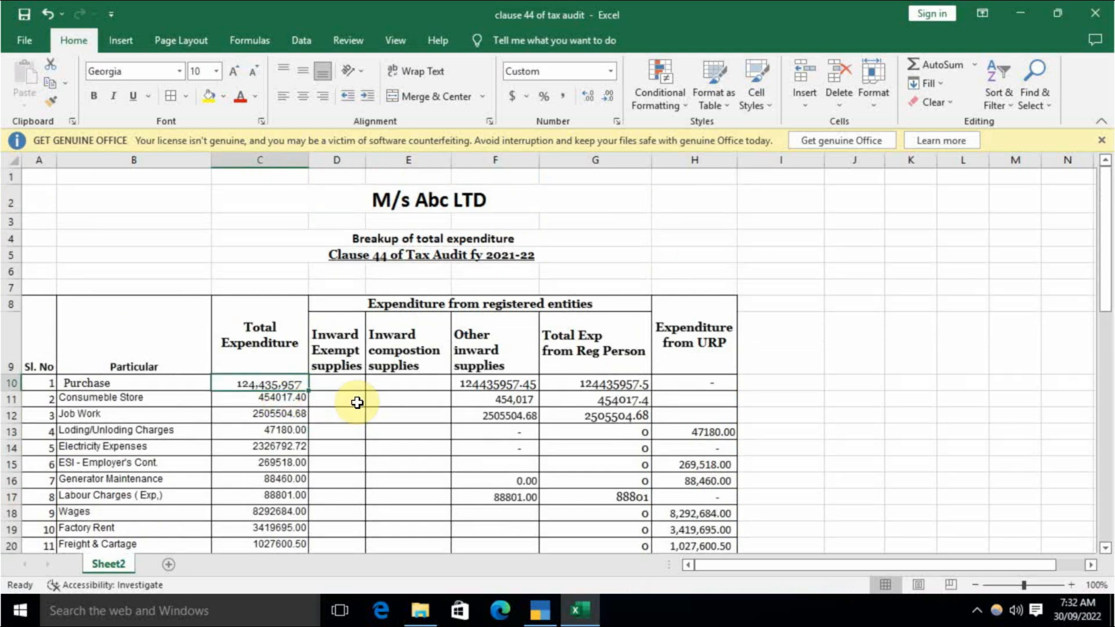
{"action": "key", "text": "Right"}
{"action": "key", "text": "Right"}
{"action": "key", "text": "Right"}
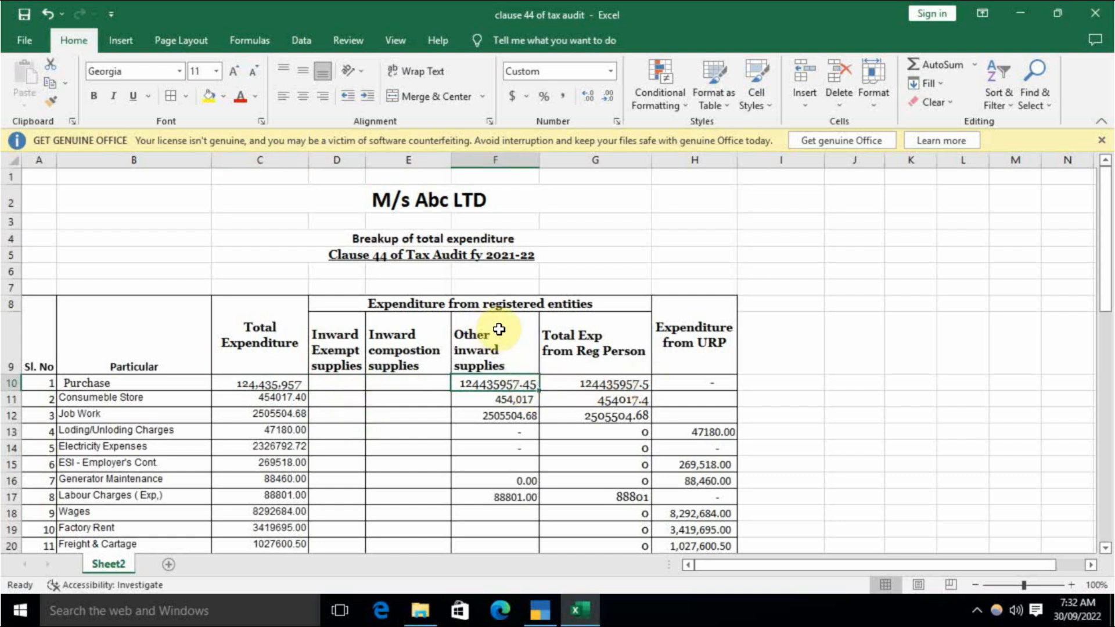
{"action": "left_click", "coordinate": [391, 303]}
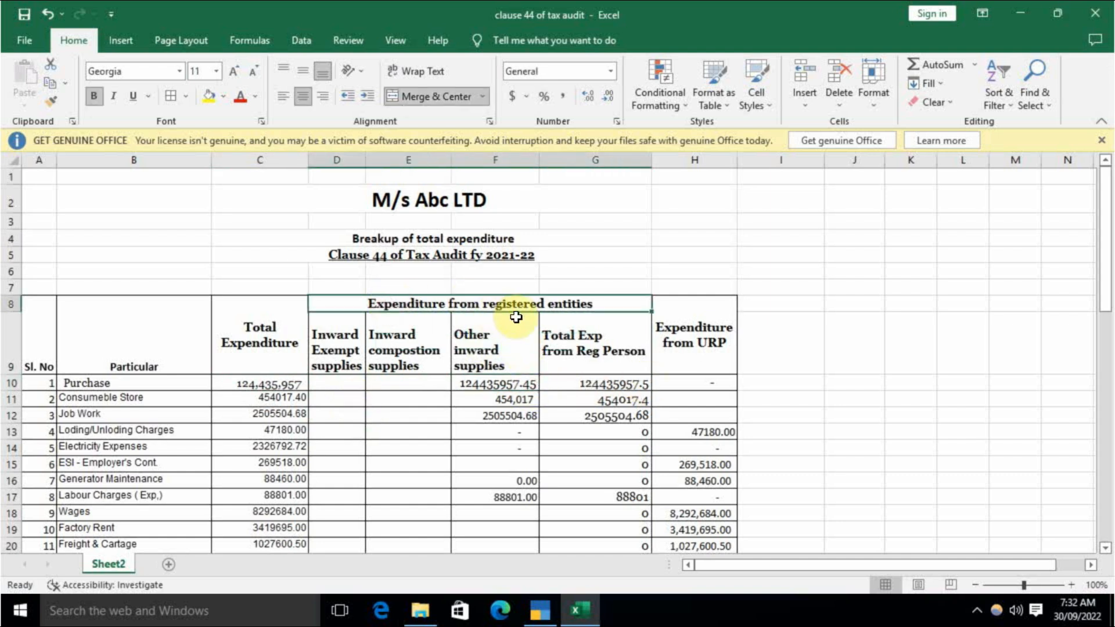
{"action": "left_click", "coordinate": [508, 385]}
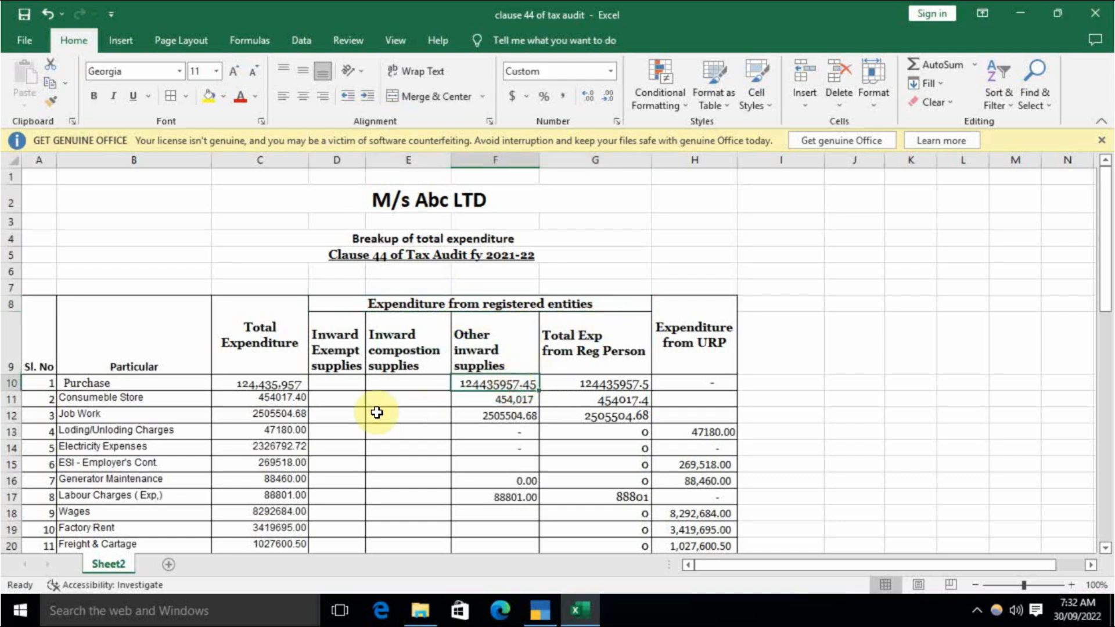
{"action": "left_click", "coordinate": [347, 383]}
{"action": "left_click", "coordinate": [422, 380]}
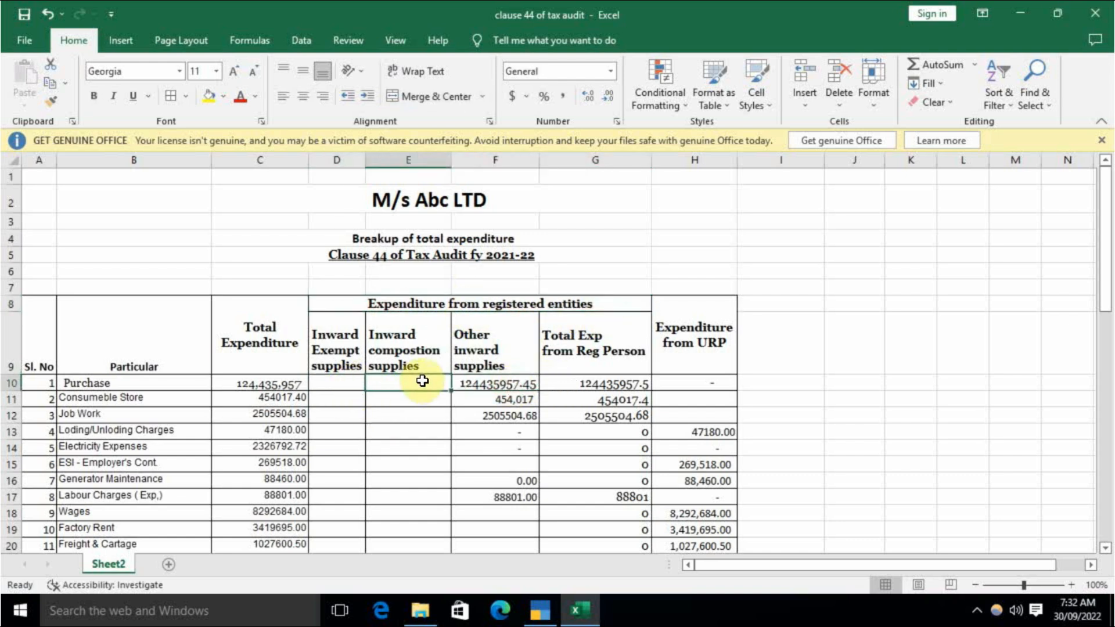
{"action": "left_click", "coordinate": [498, 385]}
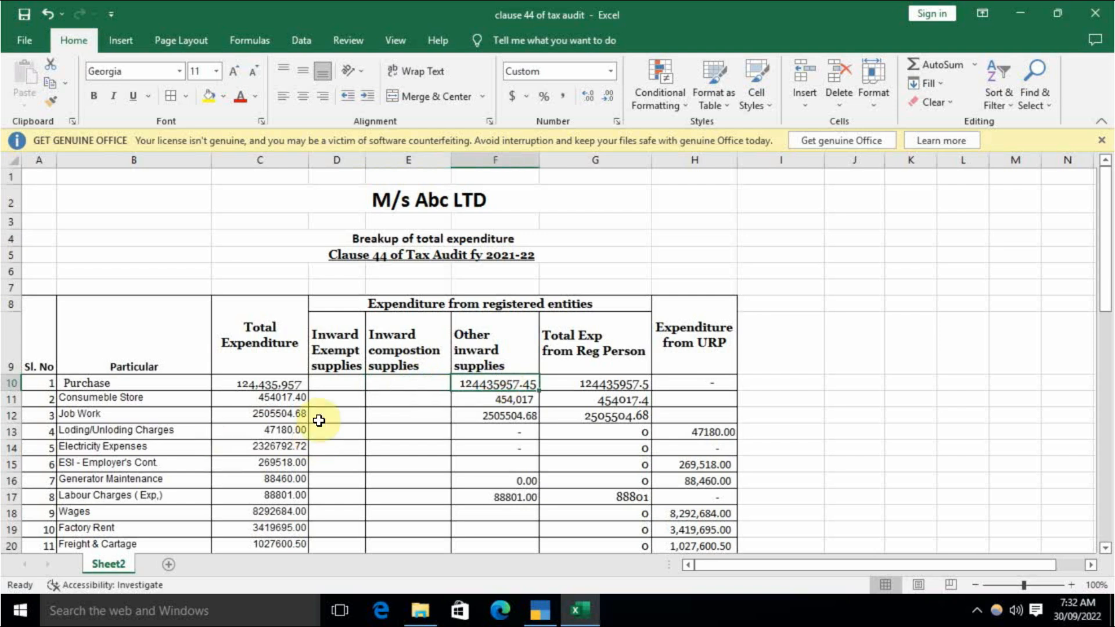
{"action": "left_click", "coordinate": [589, 383]}
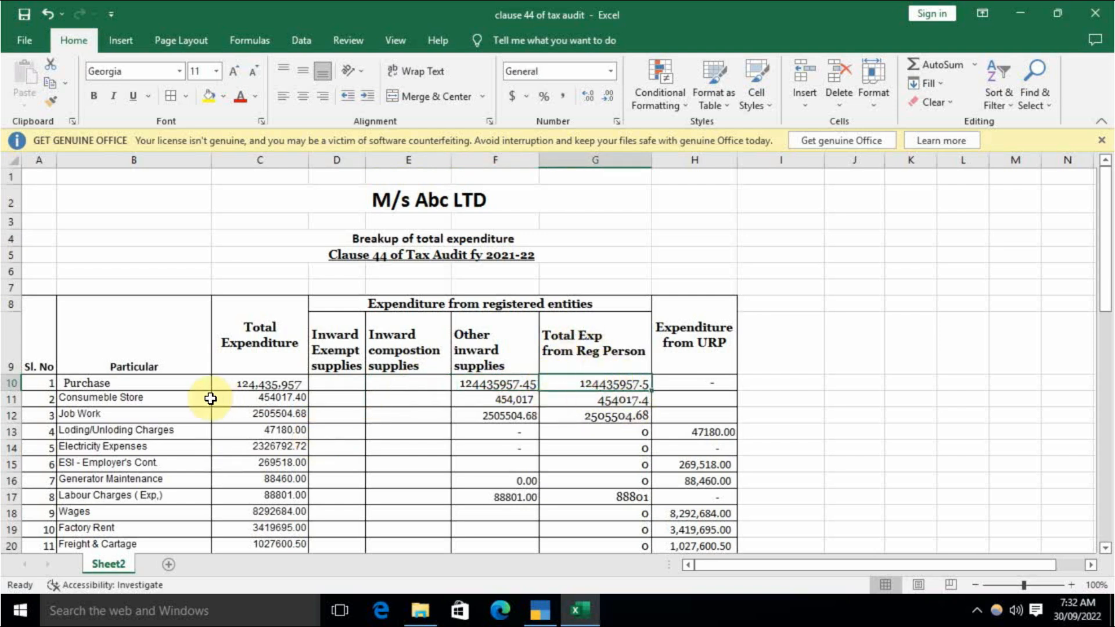
Set the Other inward supplies amount for Consumeble Store to 0
{"action": "left_click", "coordinate": [146, 397]}
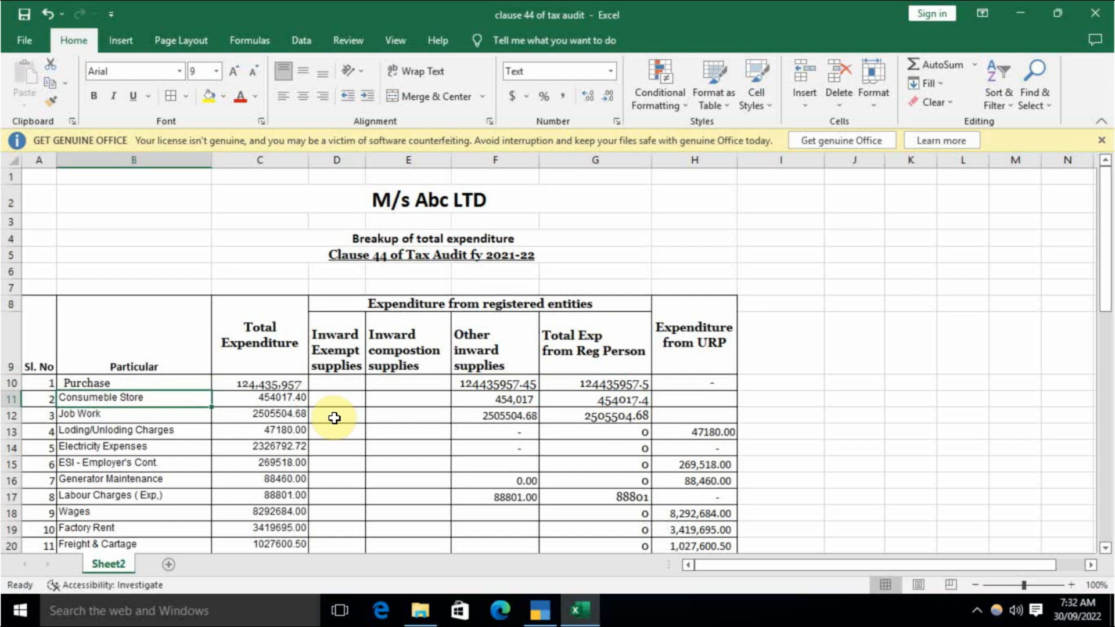
{"action": "key", "text": "Right"}
{"action": "key", "text": "Right"}
{"action": "key", "text": "Right"}
{"action": "key", "text": "Right"}
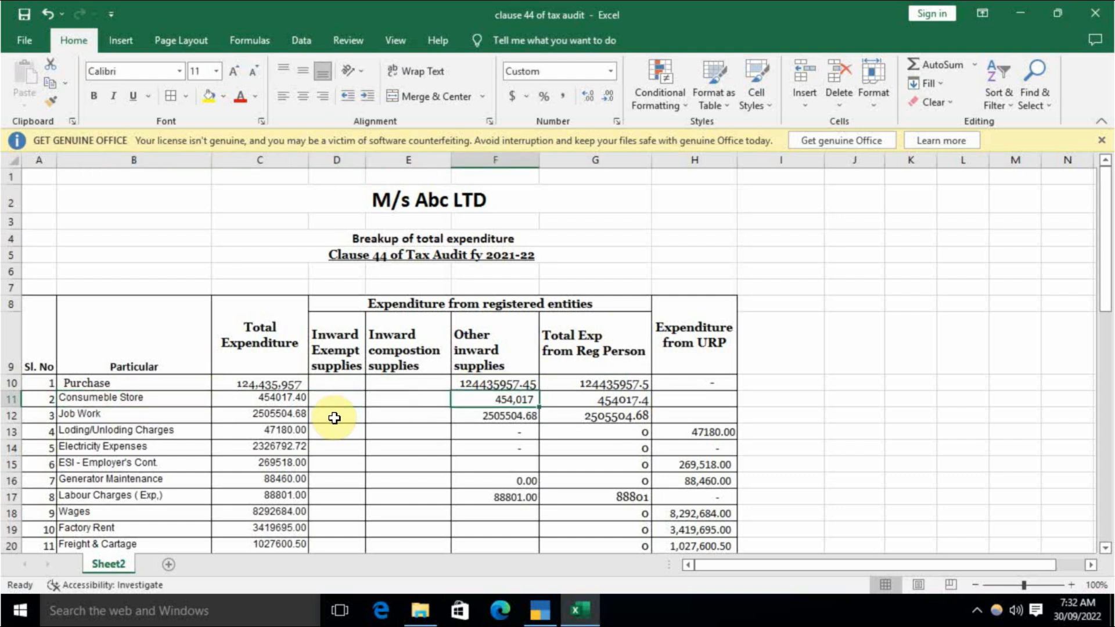
{"action": "key", "text": "Right"}
{"action": "key", "text": "Left"}
{"action": "type", "text": "0"}
{"action": "key", "text": "Return"}
Enter a formula in the Expenditure from URP column for Consumeble Store that takes its Total Expenditure from C11
{"action": "key", "text": "Up"}
{"action": "key", "text": "Right"}
{"action": "key", "text": "Right"}
{"action": "type", "text": "+"}
{"action": "key", "text": "Left"}
{"action": "key", "text": "Left"}
{"action": "key", "text": "Left"}
{"action": "key", "text": "Left"}
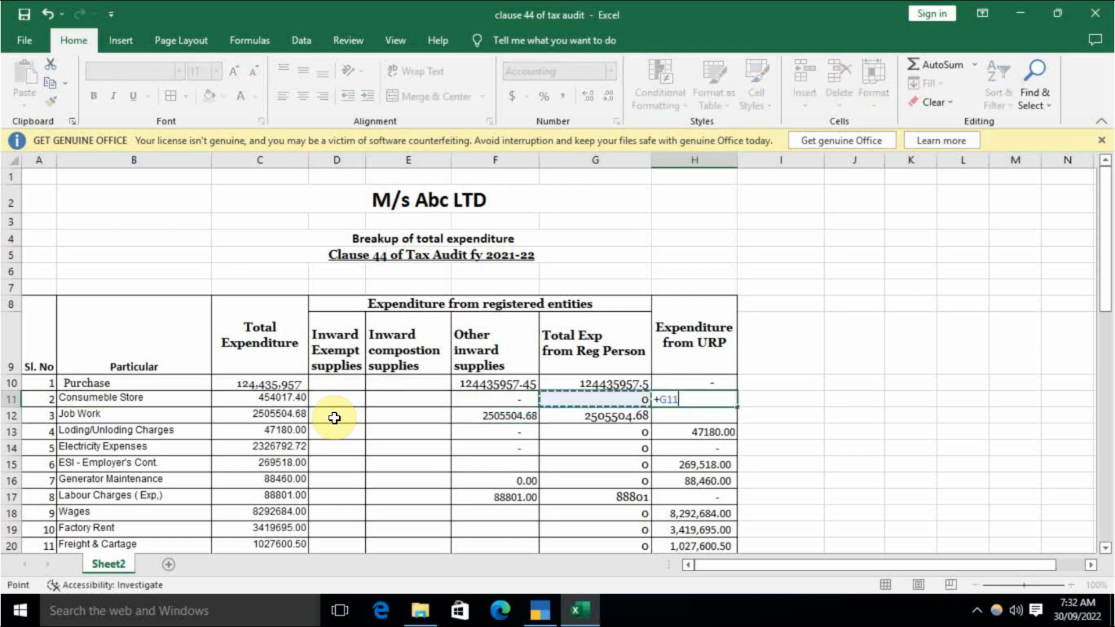
{"action": "key", "text": "Left"}
{"action": "key", "text": "Return"}
Review the Job Work and Loding/Unloding Charges rows across the registered and URP expenditure columns
{"action": "key", "text": "Left"}
{"action": "key", "text": "Left"}
{"action": "key", "text": "Left"}
{"action": "key", "text": "Left"}
{"action": "key", "text": "Left"}
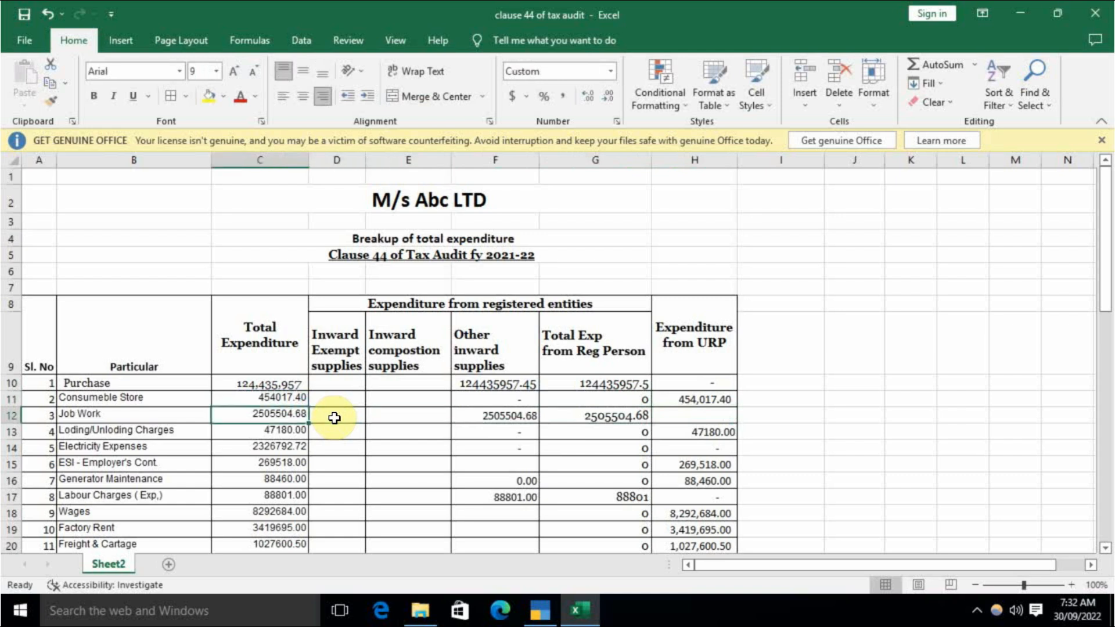
{"action": "key", "text": "Right"}
{"action": "key", "text": "Right"}
{"action": "key", "text": "Right"}
{"action": "key", "text": "Left"}
{"action": "key", "text": "Left"}
{"action": "key", "text": "Left"}
{"action": "key", "text": "Down"}
{"action": "key", "text": "Right"}
{"action": "key", "text": "Right"}
{"action": "key", "text": "Right"}
{"action": "key", "text": "Right"}
{"action": "key", "text": "Right"}
{"action": "key", "text": "Right"}
{"action": "key", "text": "Left"}
{"action": "key", "text": "Left"}
{"action": "key", "text": "Left"}
{"action": "key", "text": "Left"}
{"action": "key", "text": "Left"}
{"action": "key", "text": "Left"}
Enter a formula in the Expenditure from URP column for Electricity Expenses that takes its Total Expenditure from C14
{"action": "key", "text": "Down"}
{"action": "key", "text": "Right"}
{"action": "key", "text": "Left"}
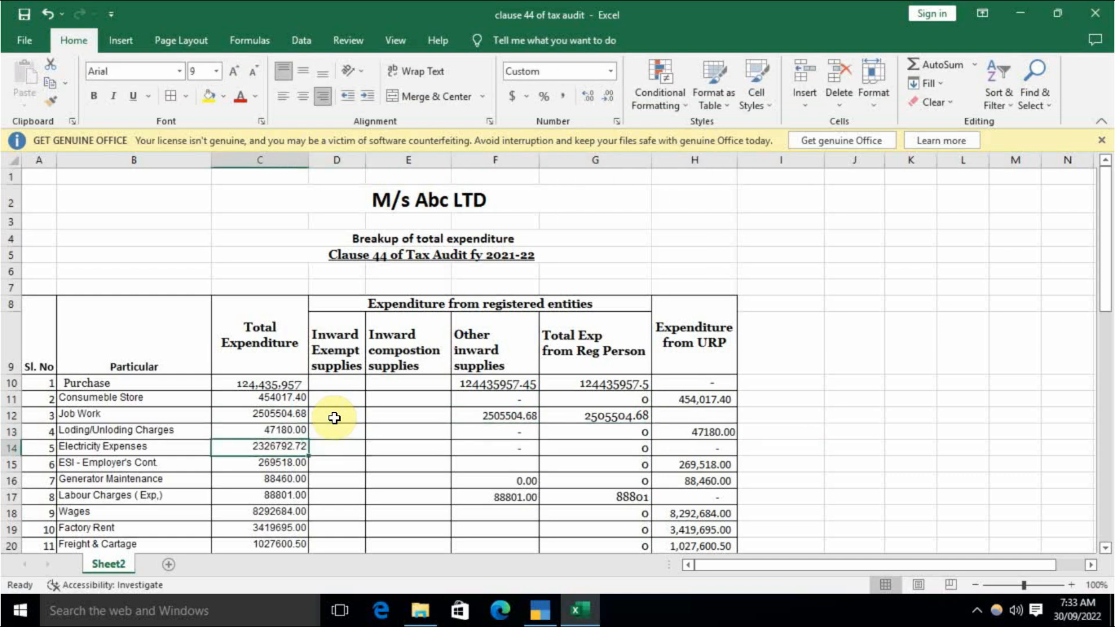
{"action": "key", "text": "Right"}
{"action": "key", "text": "Right"}
{"action": "key", "text": "Right"}
{"action": "key", "text": "Right"}
{"action": "key", "text": "Right"}
{"action": "type", "text": "+"}
{"action": "key", "text": "Left"}
{"action": "key", "text": "Left"}
{"action": "key", "text": "Left"}
{"action": "key", "text": "Left"}
{"action": "key", "text": "Left"}
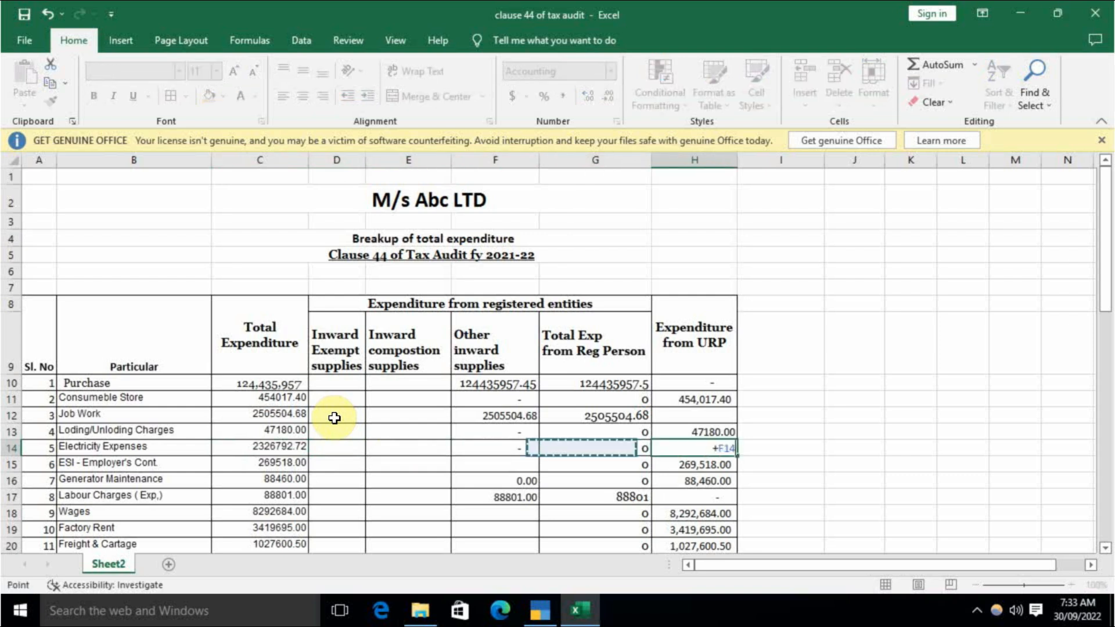
{"action": "key", "text": "Return"}
{"action": "key", "text": "Up"}
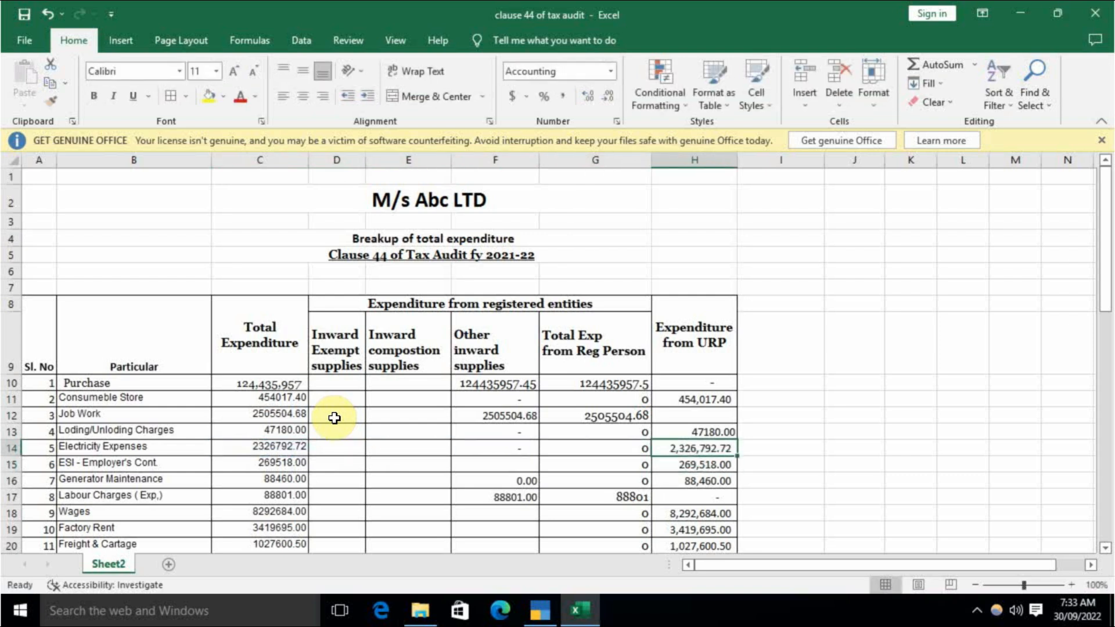
Delete the entire ESI - Employer's Cont. row from the expenditure table
{"action": "key", "text": "Left"}
{"action": "key", "text": "Left"}
{"action": "key", "text": "Left"}
{"action": "key", "text": "Left"}
{"action": "key", "text": "Left"}
{"action": "key", "text": "Down"}
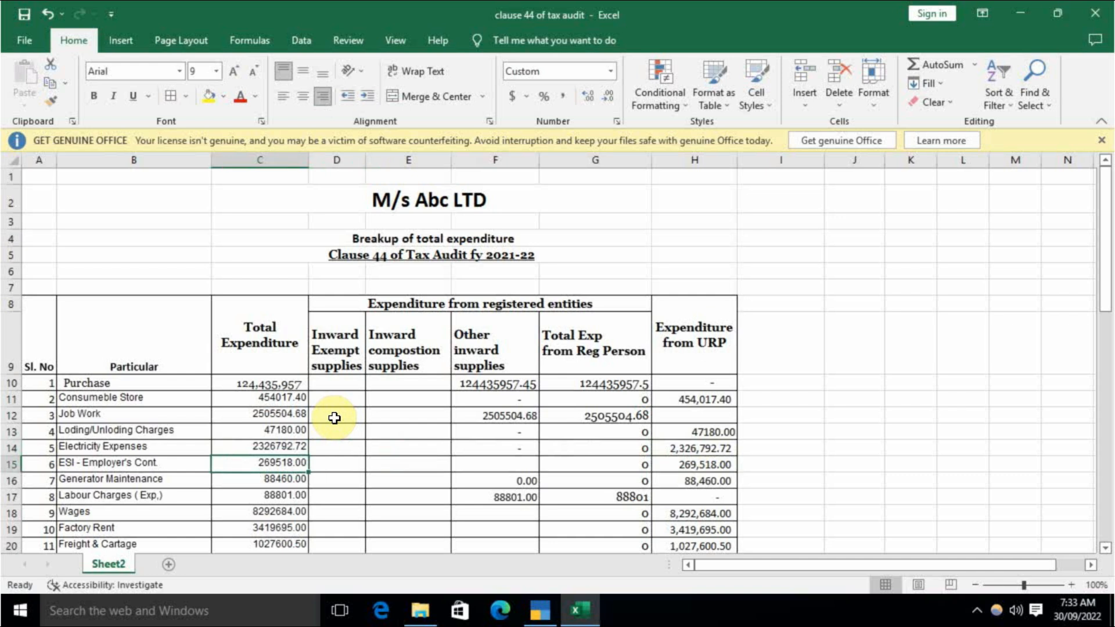
{"action": "key", "text": "shift+space"}
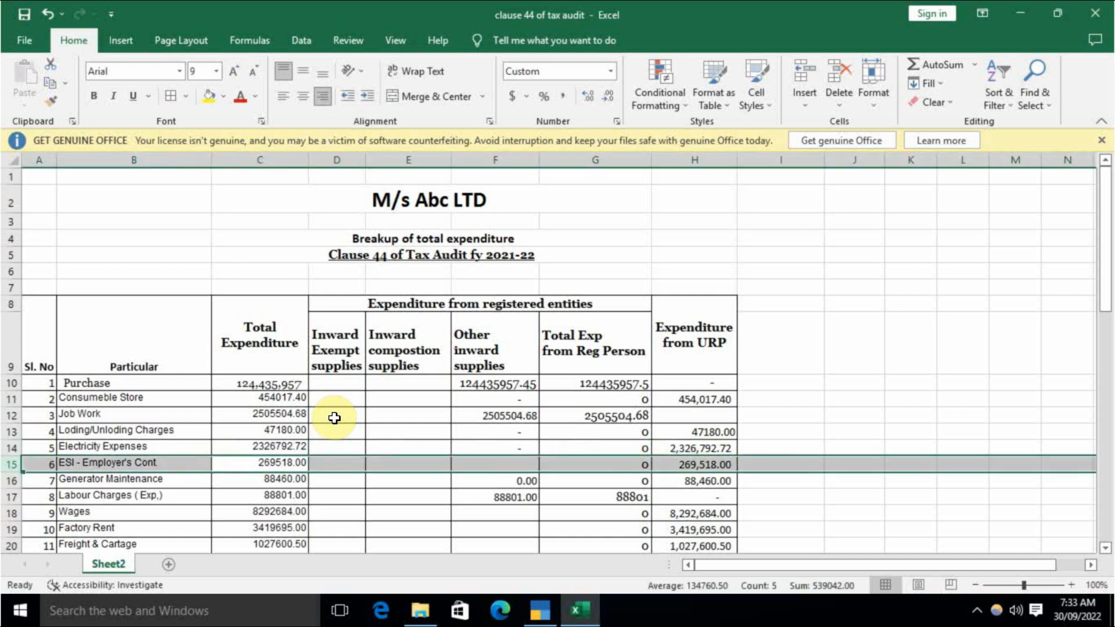
{"action": "key", "text": "ctrl+minus"}
{"action": "key", "text": "Down"}
{"action": "key", "text": "Up"}
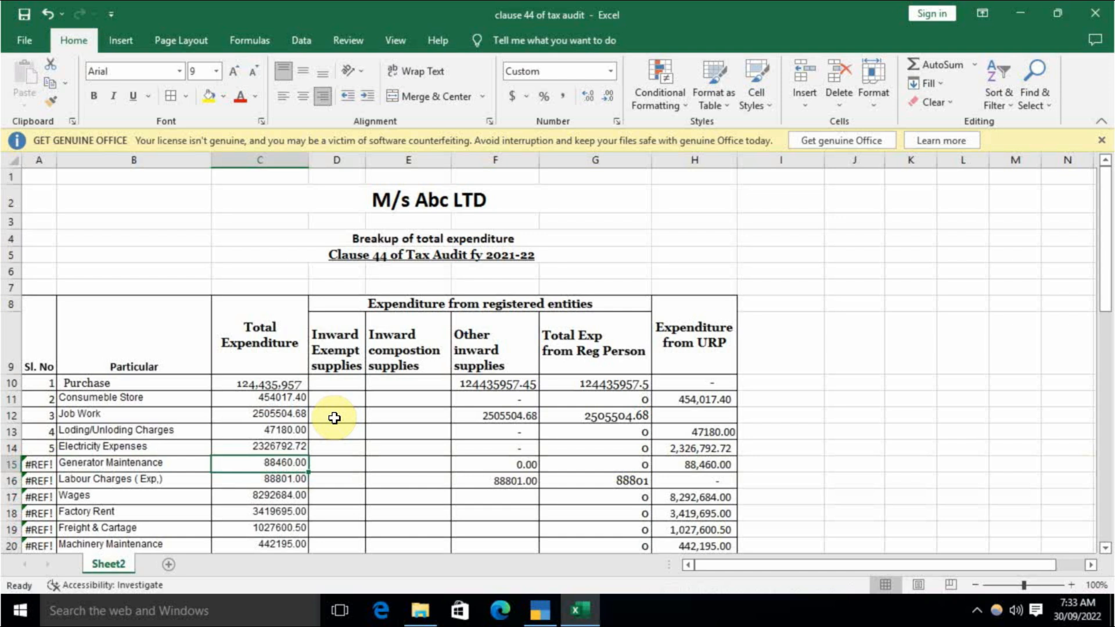
Review the Generator Maintenance row across the total, registered and URP expenditure columns
{"action": "key", "text": "Left"}
{"action": "key", "text": "Left"}
{"action": "key", "text": "Right"}
{"action": "key", "text": "Right"}
{"action": "key", "text": "Right"}
{"action": "key", "text": "Right"}
{"action": "key", "text": "Right"}
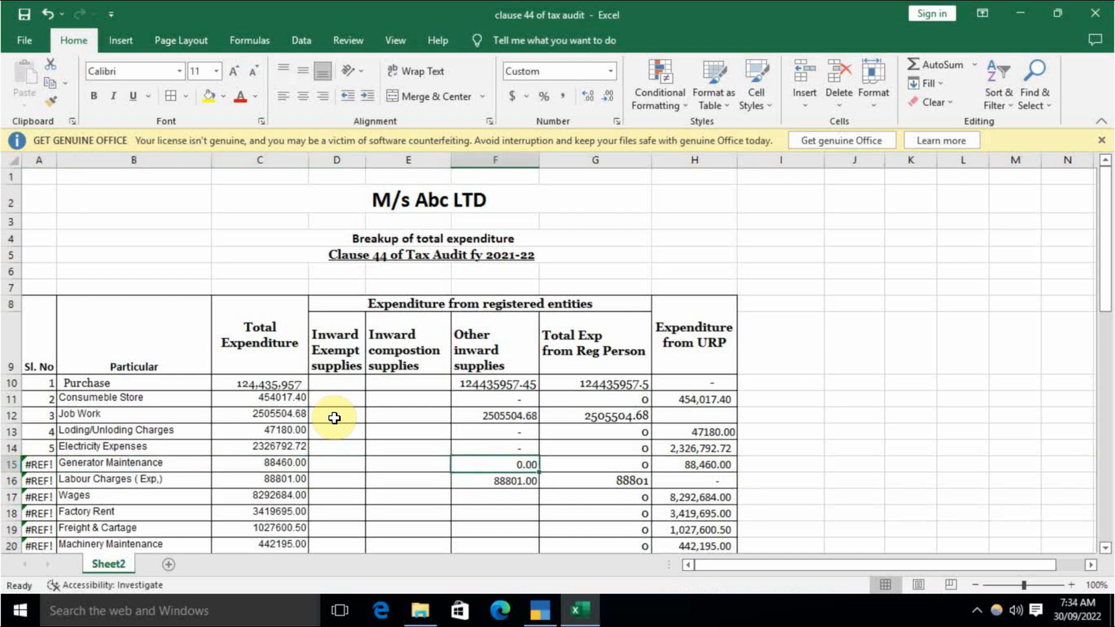
{"action": "key", "text": "Right"}
{"action": "key", "text": "Right"}
{"action": "key", "text": "Right"}
{"action": "key", "text": "Left"}
{"action": "key", "text": "Left"}
{"action": "key", "text": "Left"}
{"action": "key", "text": "Left"}
{"action": "key", "text": "Left"}
{"action": "key", "text": "Left"}
Set the Other inward supplies amount for Labour Charges ( Exp,) to 0
{"action": "key", "text": "Down"}
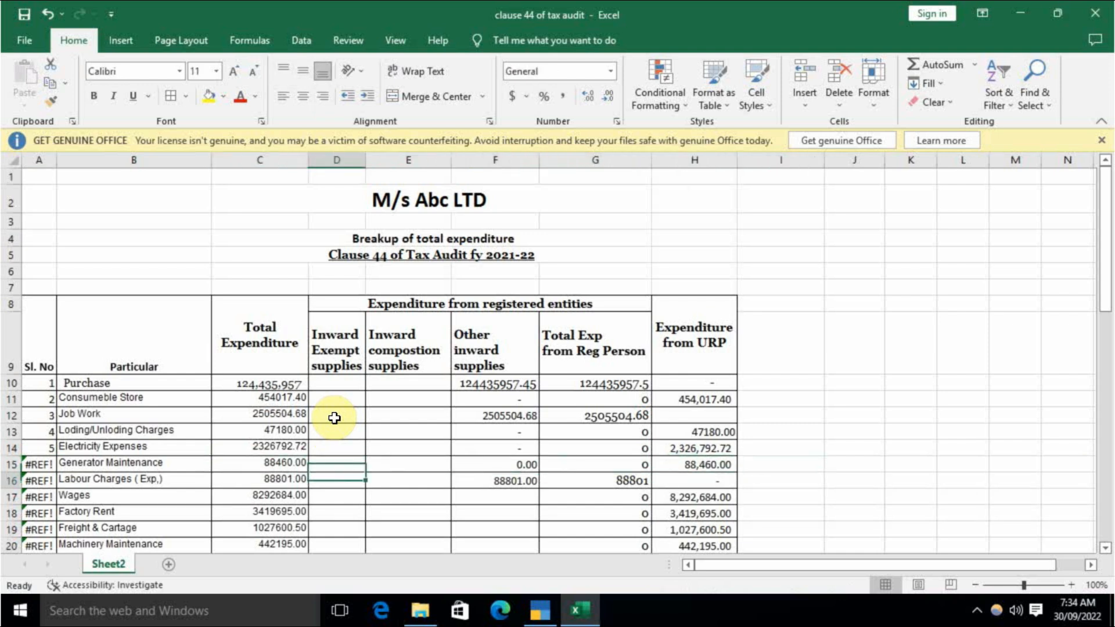
{"action": "key", "text": "Right"}
{"action": "key", "text": "Right"}
{"action": "key", "text": "Right"}
{"action": "key", "text": "Right"}
{"action": "key", "text": "Left"}
{"action": "type", "text": "0"}
{"action": "key", "text": "Return"}
Enter a formula in the Expenditure from URP column for Labour Charges ( Exp,) that takes its Total Expenditure from C16
{"action": "key", "text": "Up"}
{"action": "key", "text": "Right"}
{"action": "key", "text": "Right"}
{"action": "type", "text": "="}
{"action": "key", "text": "Left"}
{"action": "key", "text": "Left"}
{"action": "key", "text": "Left"}
{"action": "key", "text": "Left"}
{"action": "key", "text": "Left"}
{"action": "key", "text": "Return"}
Delete the entire Wages row from the expenditure table
{"action": "key", "text": "Left"}
{"action": "key", "text": "Left"}
{"action": "key", "text": "Left"}
{"action": "key", "text": "Left"}
{"action": "key", "text": "Left"}
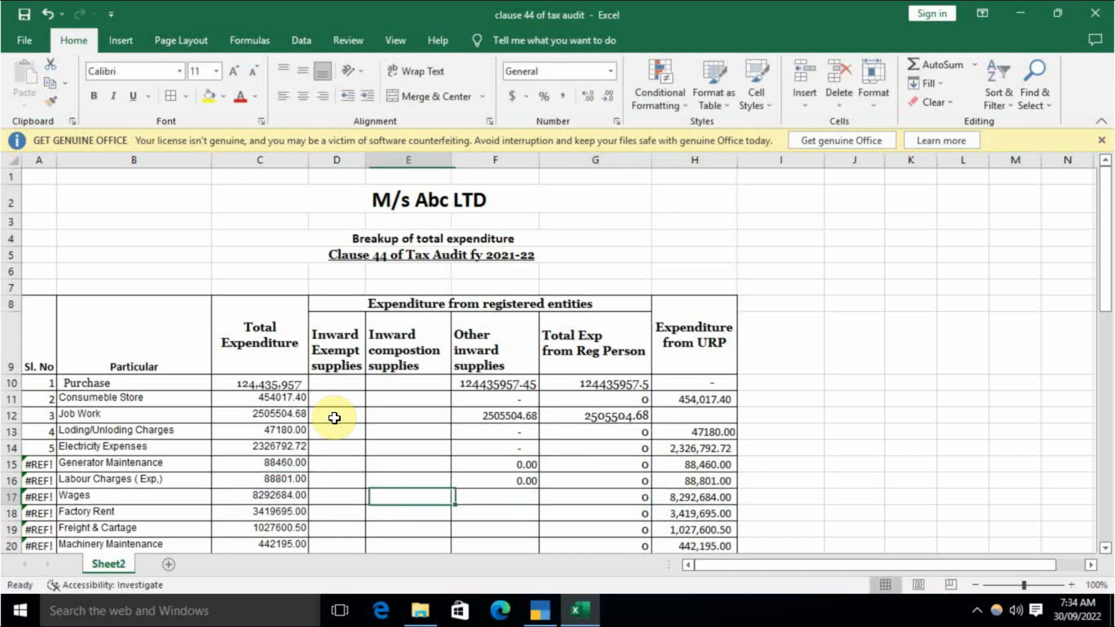
{"action": "type", "text": "N"}
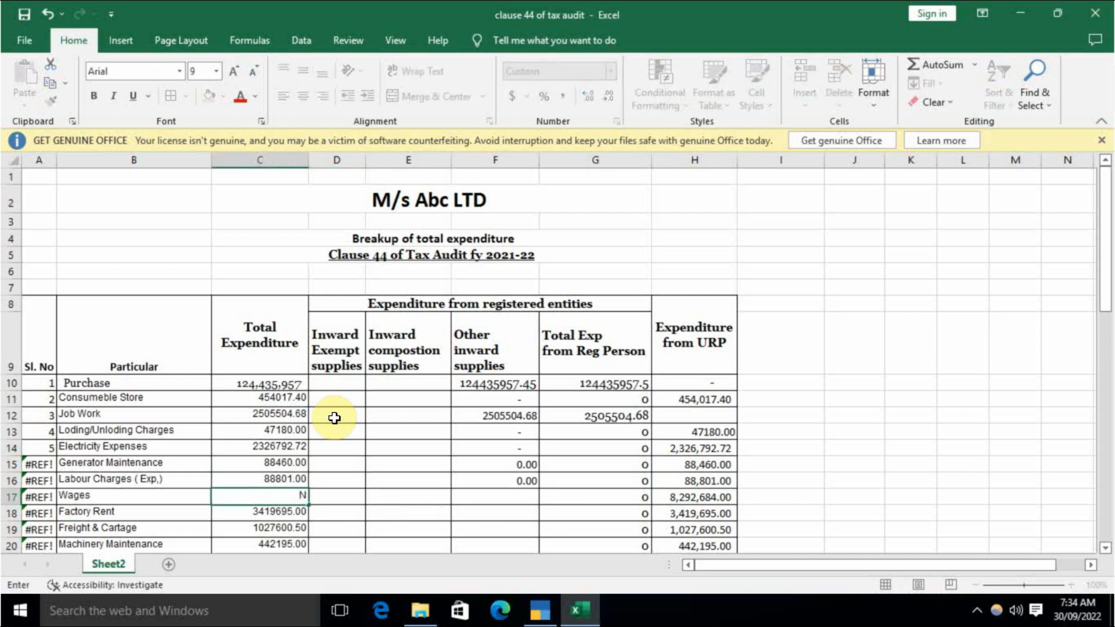
{"action": "key", "text": "Escape"}
{"action": "key", "text": "shift+space"}
{"action": "key", "text": "ctrl+minus"}
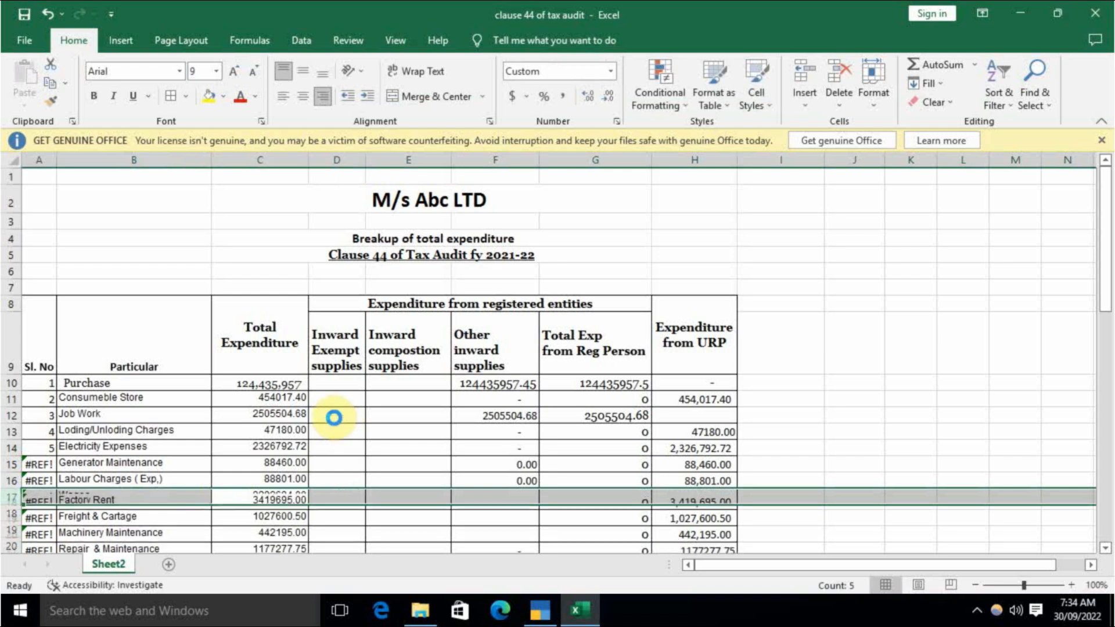
Enter 1 as the serial number of the Purchase row
{"action": "key", "text": "Left"}
{"action": "key", "text": "Up"}
{"action": "key", "text": "Up"}
{"action": "key", "text": "Up"}
{"action": "key", "text": "Up"}
{"action": "key", "text": "Up"}
{"action": "key", "text": "Up"}
{"action": "key", "text": "Up"}
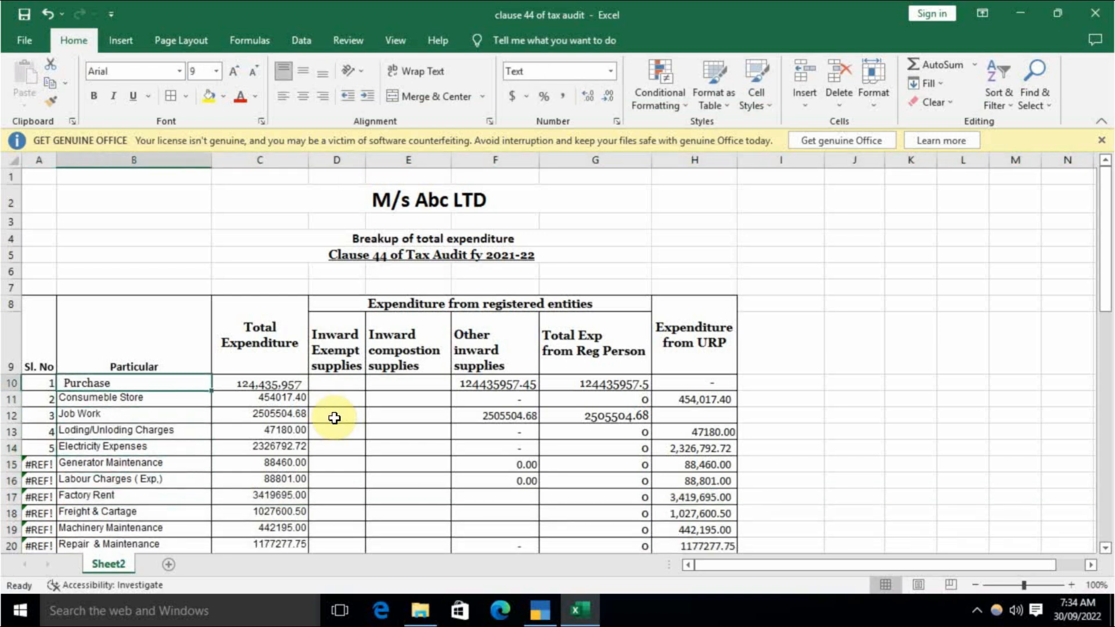
{"action": "key", "text": "Left"}
{"action": "type", "text": "1"}
{"action": "key", "text": "Return"}
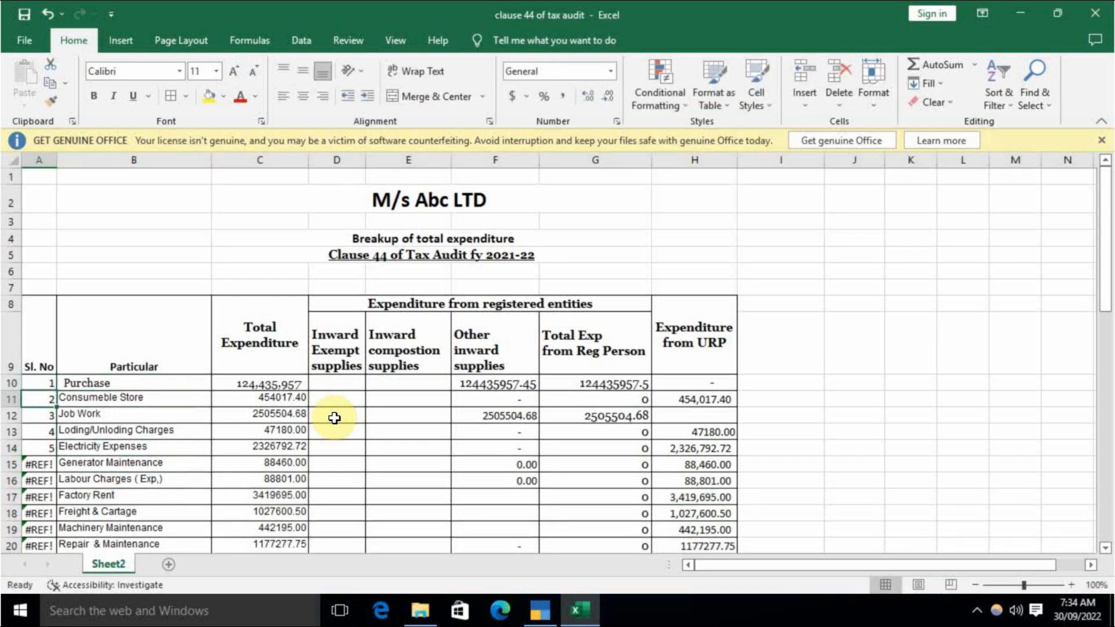
Copy the serial number formula from A11 into A12:A56, down to the Trade Mark & ISI Fee row
{"action": "key", "text": "ctrl+c"}
{"action": "key", "text": "Down"}
{"action": "key", "text": "shift+Down"}
{"action": "key", "text": "shift+Down"}
{"action": "key", "text": "shift+Down"}
{"action": "key", "text": "shift+Down"}
{"action": "key", "text": "shift+Down"}
{"action": "key", "text": "shift+Down"}
{"action": "key", "text": "shift+Down"}
{"action": "key", "text": "shift+Down"}
{"action": "key", "text": "shift+Down"}
{"action": "key", "text": "shift+Down"}
{"action": "key", "text": "shift+Down"}
{"action": "key", "text": "shift+Down"}
{"action": "key", "text": "shift+Down"}
{"action": "key", "text": "shift+Down"}
{"action": "key", "text": "shift+Down"}
{"action": "key", "text": "shift+Down"}
{"action": "key", "text": "shift+Down"}
{"action": "key", "text": "shift+Down"}
{"action": "key", "text": "shift+Down"}
{"action": "key", "text": "shift+Down"}
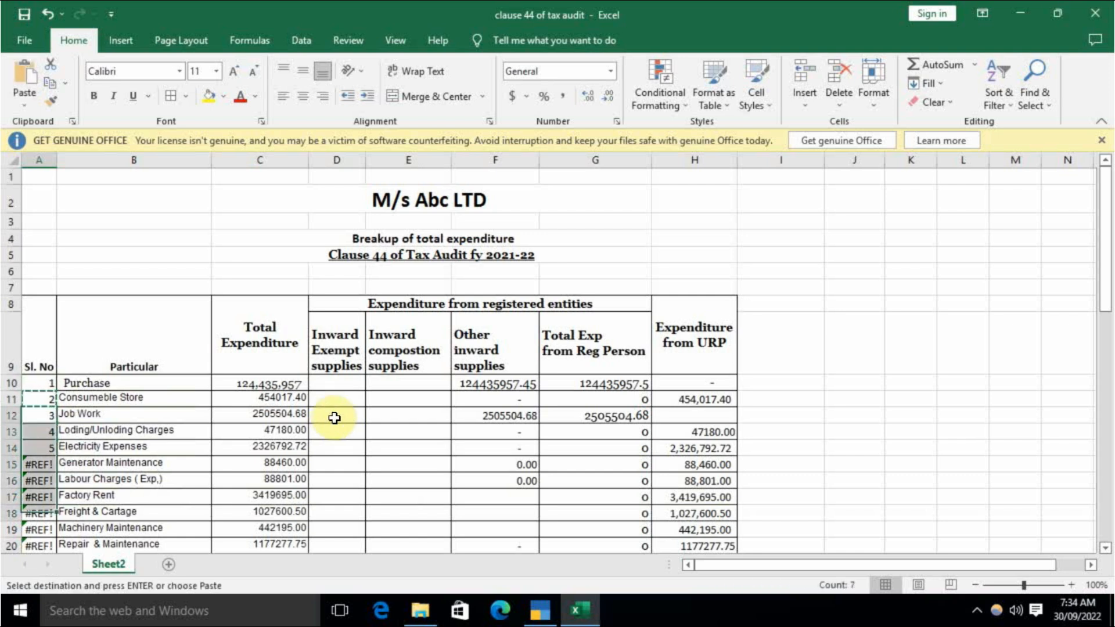
{"action": "key", "text": "shift+Down"}
{"action": "key", "text": "shift+Down"}
{"action": "key", "text": "shift+Down"}
{"action": "key", "text": "shift+Down"}
{"action": "key", "text": "shift+Down"}
{"action": "key", "text": "shift+Down"}
{"action": "key", "text": "shift+Down"}
{"action": "key", "text": "shift+Down"}
{"action": "key", "text": "shift+Down"}
{"action": "key", "text": "shift+Down"}
{"action": "key", "text": "shift+Down"}
{"action": "key", "text": "shift+Down"}
{"action": "key", "text": "shift+Down"}
{"action": "key", "text": "shift+Down"}
{"action": "key", "text": "shift+Down"}
{"action": "key", "text": "shift+Down"}
{"action": "key", "text": "shift+Down"}
{"action": "key", "text": "shift+Down"}
{"action": "key", "text": "shift+Down"}
{"action": "key", "text": "shift+Down"}
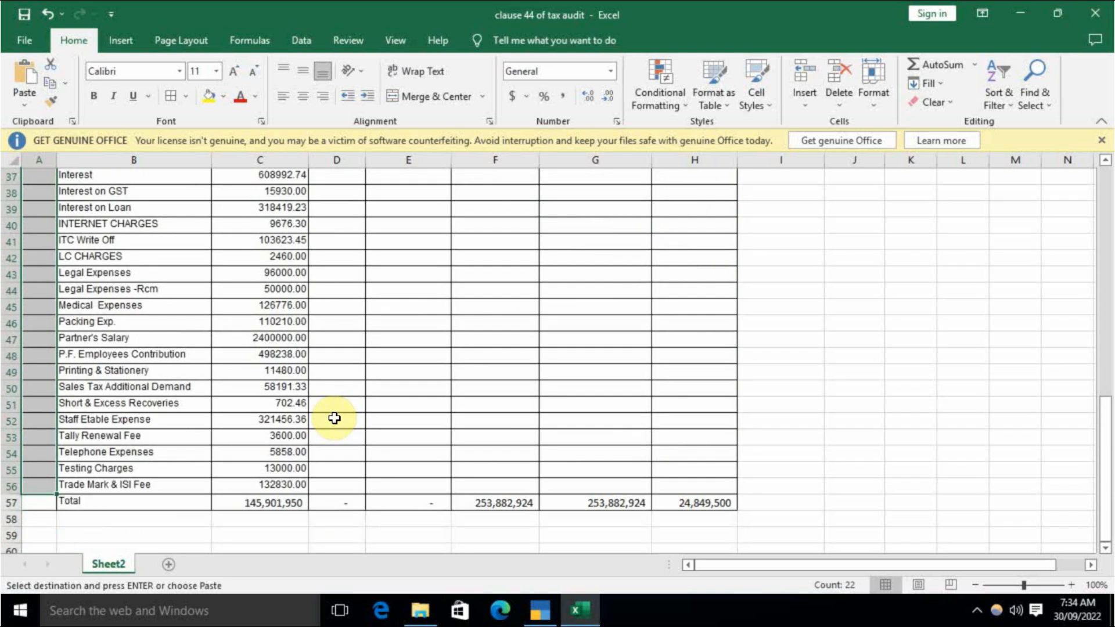
{"action": "key", "text": "Return"}
Enter a formula in the Other inward supplies column for Factory Rent that takes its Total Expenditure from C17
{"action": "key", "text": "Up"}
{"action": "key", "text": "Right"}
{"action": "key", "text": "Down"}
{"action": "key", "text": "Down"}
{"action": "key", "text": "Down"}
{"action": "key", "text": "Down"}
{"action": "key", "text": "Down"}
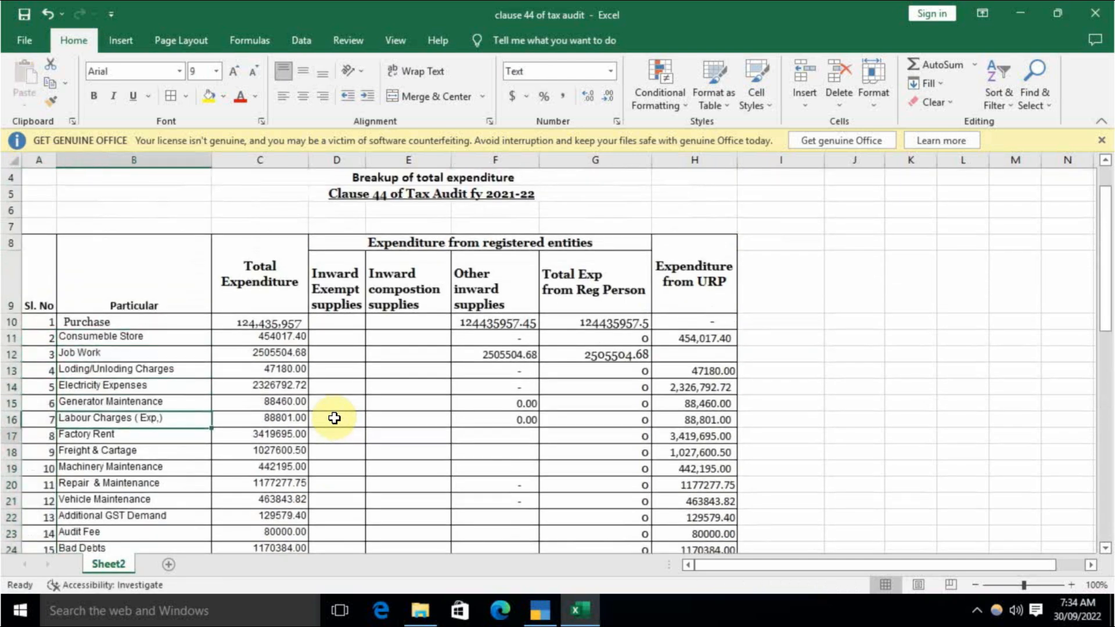
{"action": "key", "text": "Down"}
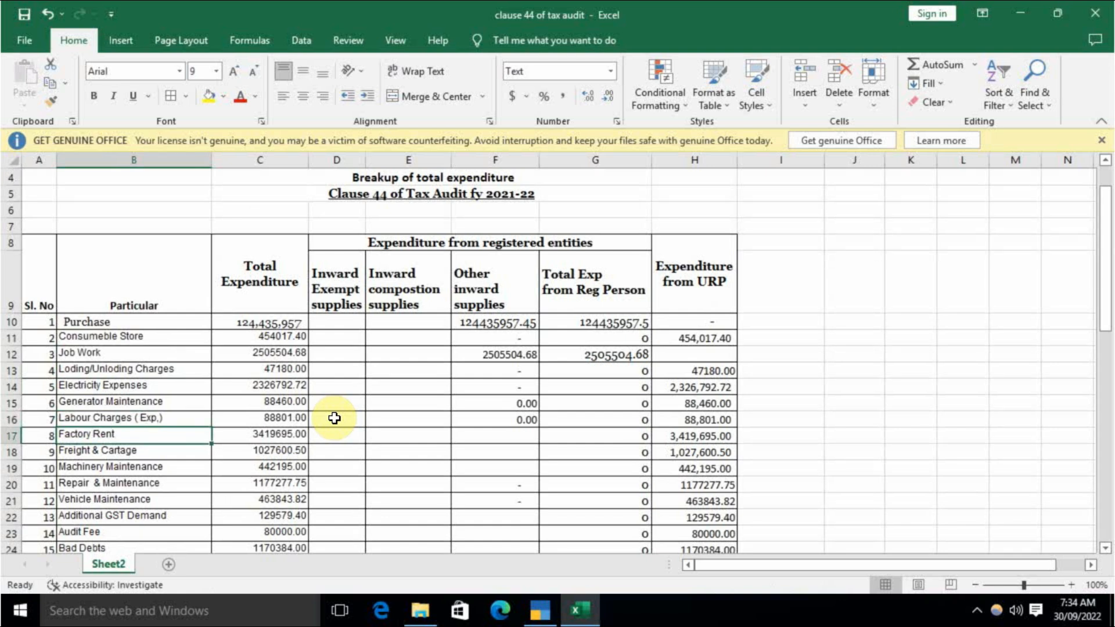
{"action": "key", "text": "Right"}
{"action": "key", "text": "Right"}
{"action": "key", "text": "Right"}
{"action": "key", "text": "Right"}
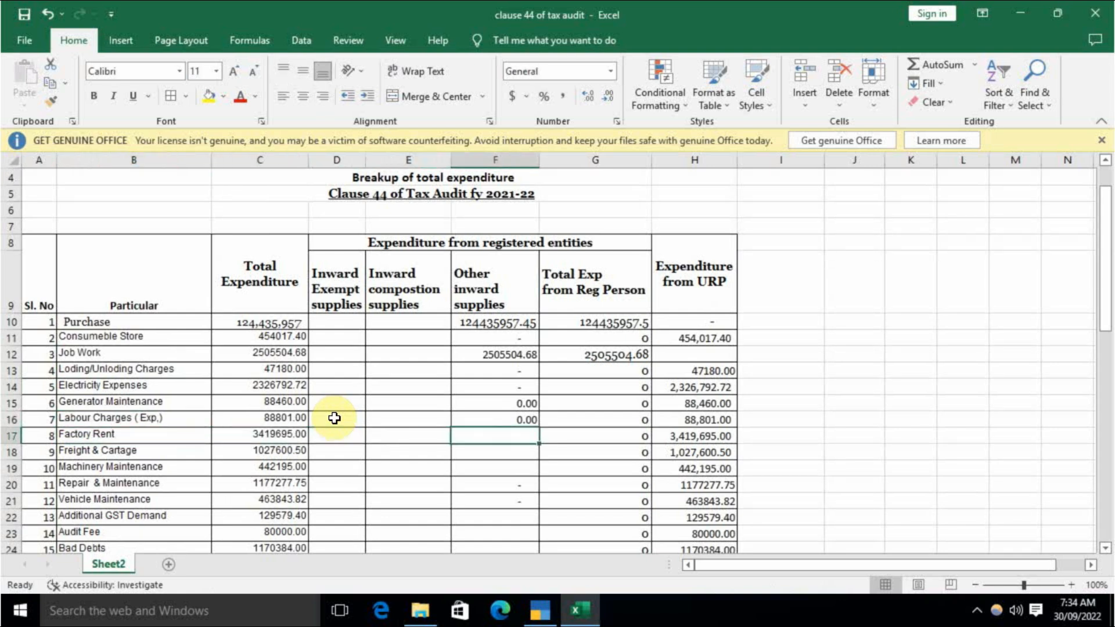
{"action": "type", "text": "="}
{"action": "key", "text": "Left"}
{"action": "key", "text": "Left"}
{"action": "key", "text": "Left"}
{"action": "key", "text": "Return"}
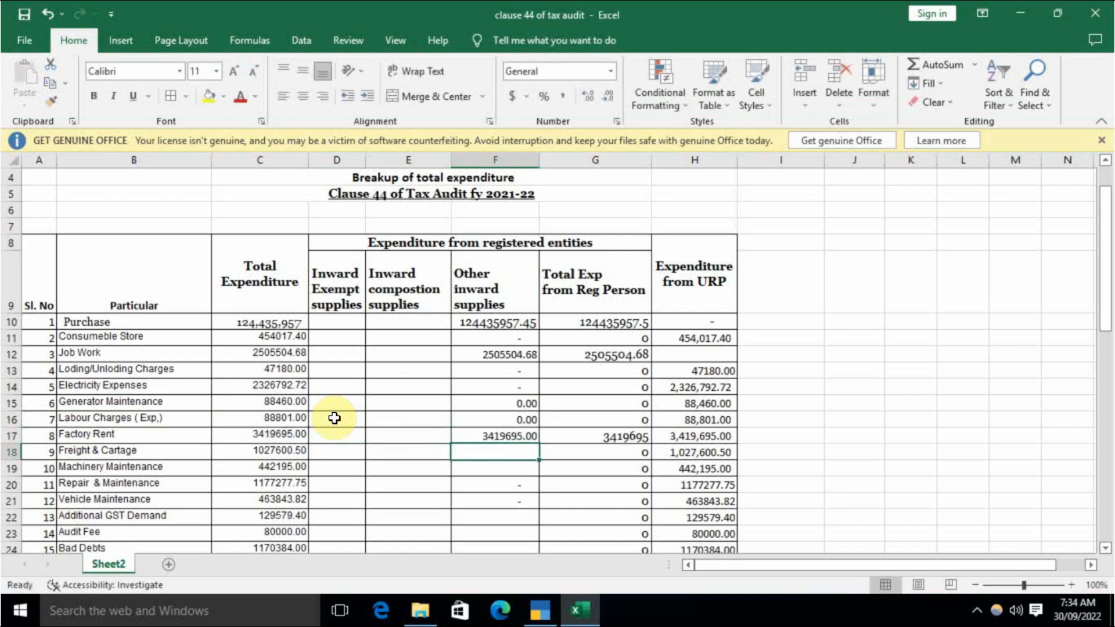
Set the Expenditure from URP amount for Factory Rent to 0
{"action": "key", "text": "Up"}
{"action": "key", "text": "Right"}
{"action": "key", "text": "Right"}
{"action": "type", "text": "0"}
{"action": "key", "text": "Return"}
Enter the formula +C18 in the Other inward supplies column for Freight & Cartage to take its Total Expenditure
{"action": "key", "text": "Left"}
{"action": "key", "text": "Left"}
{"action": "key", "text": "Left"}
{"action": "key", "text": "Left"}
{"action": "key", "text": "Left"}
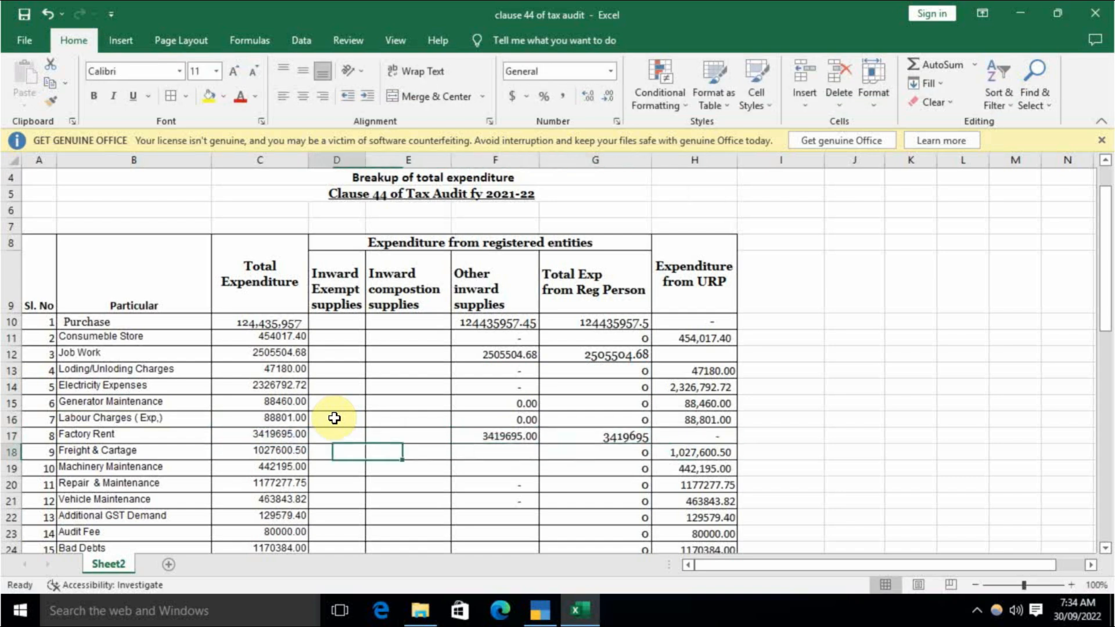
{"action": "key", "text": "Left"}
{"action": "key", "text": "Right"}
{"action": "key", "text": "Right"}
{"action": "key", "text": "Right"}
{"action": "key", "text": "Right"}
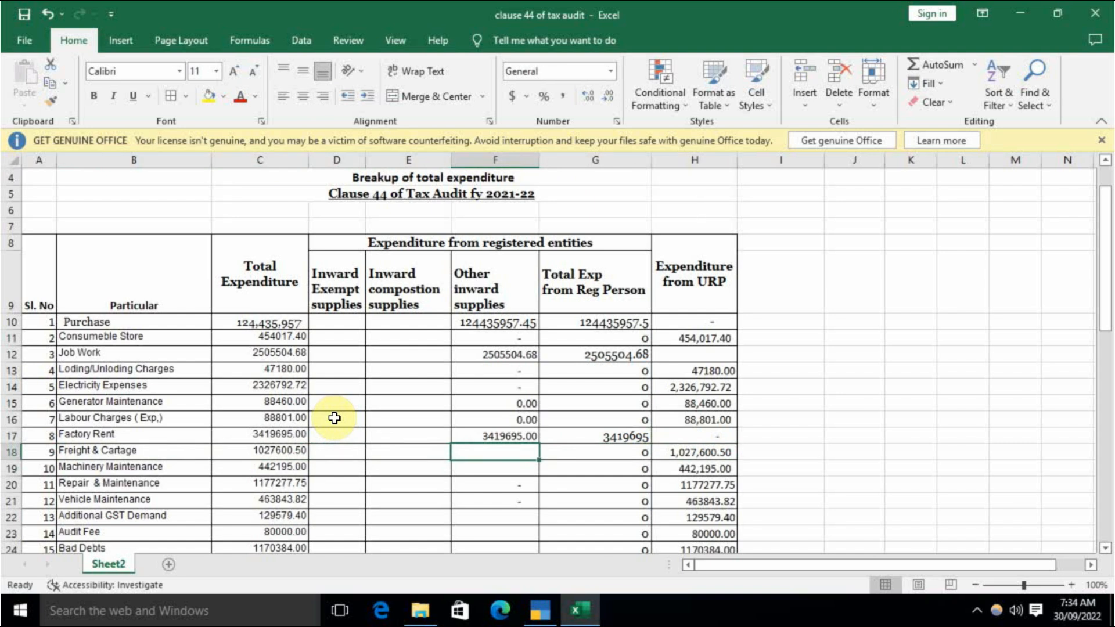
{"action": "key", "text": "Left"}
{"action": "key", "text": "Left"}
{"action": "key", "text": "Left"}
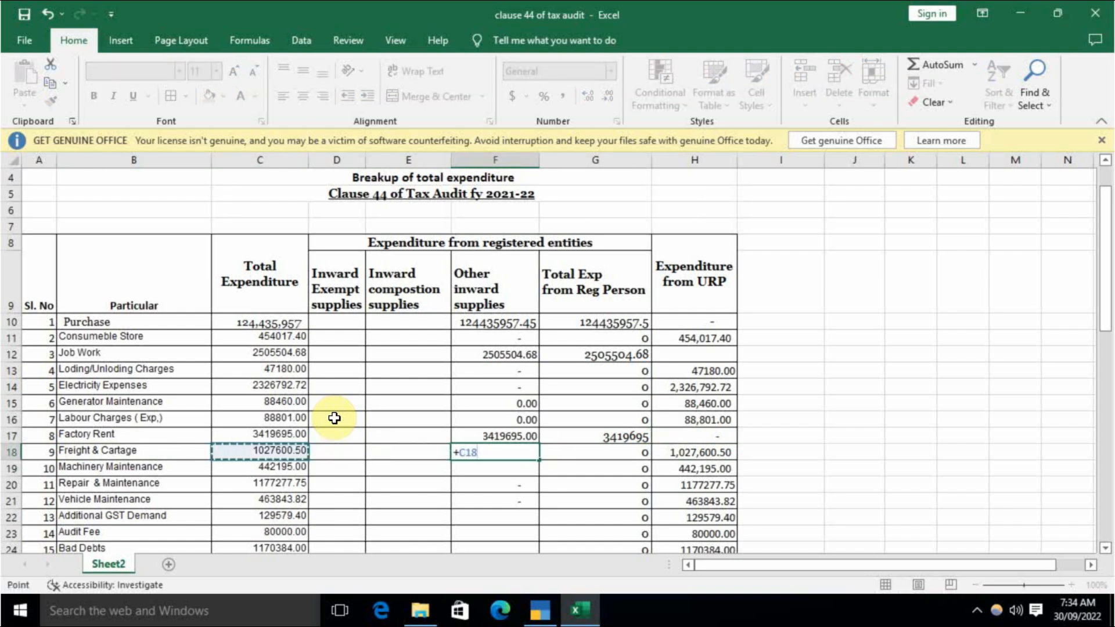
{"action": "key", "text": "Return"}
Set the Expenditure from URP amount for Freight & Cartage to 0
{"action": "key", "text": "Up"}
{"action": "key", "text": "Right"}
{"action": "key", "text": "Right"}
{"action": "key", "text": "Return"}
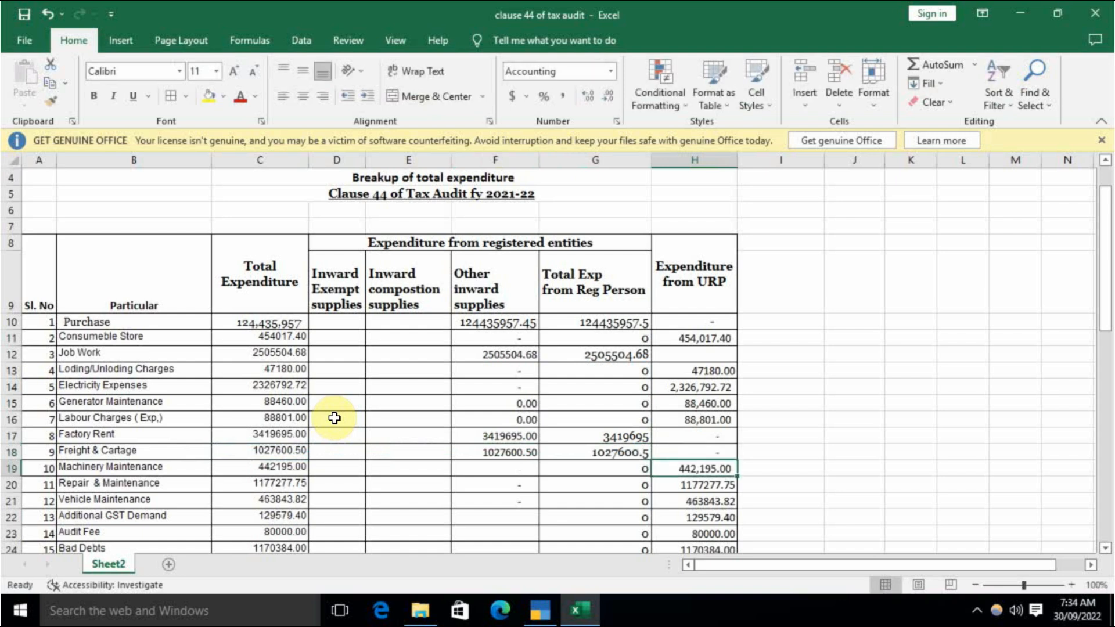
Review the Machinery Maintenance row across the particulars, registered and URP expenditure columns
{"action": "key", "text": "Left"}
{"action": "key", "text": "Left"}
{"action": "key", "text": "Left"}
{"action": "key", "text": "Left"}
{"action": "key", "text": "Left"}
{"action": "key", "text": "Left"}
{"action": "key", "text": "Right"}
{"action": "key", "text": "Right"}
{"action": "key", "text": "Right"}
{"action": "key", "text": "Right"}
{"action": "key", "text": "Right"}
{"action": "key", "text": "Right"}
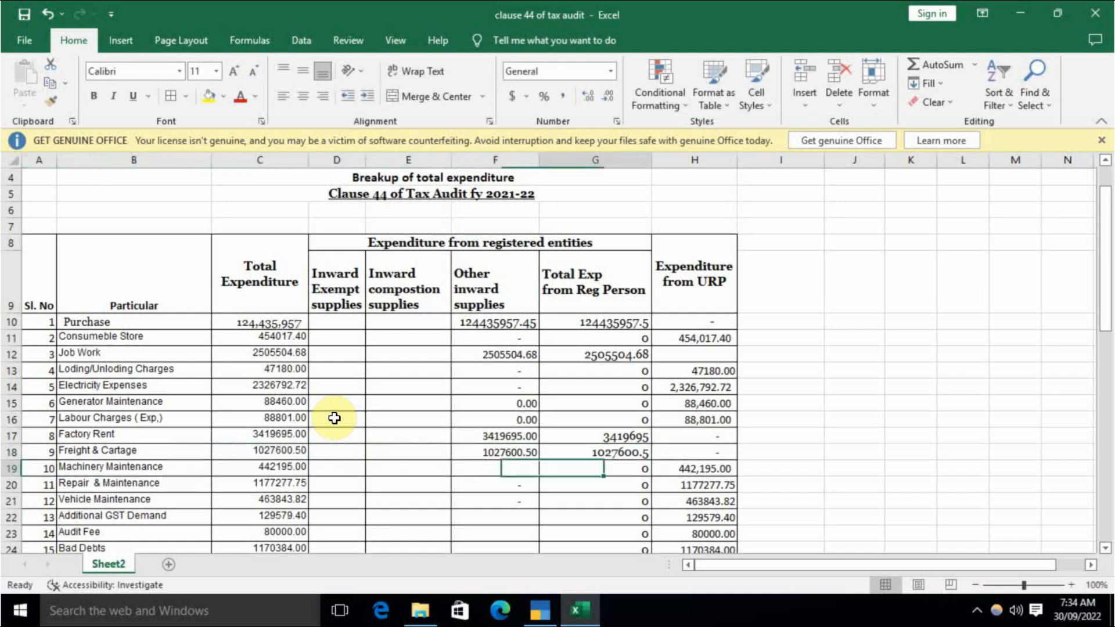
Review the Repair & Maintenance row across the total, registered and URP expenditure columns
{"action": "key", "text": "Left"}
{"action": "key", "text": "Left"}
{"action": "key", "text": "Left"}
{"action": "key", "text": "Left"}
{"action": "key", "text": "Left"}
{"action": "key", "text": "Down"}
{"action": "key", "text": "Left"}
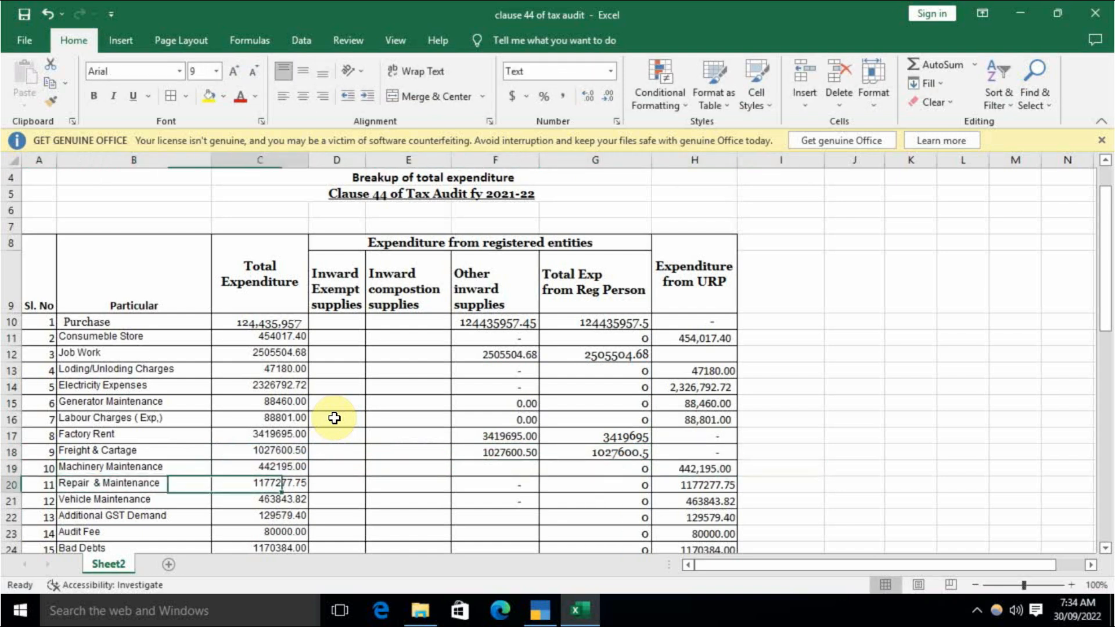
{"action": "key", "text": "Right"}
{"action": "key", "text": "Right"}
{"action": "key", "text": "Right"}
{"action": "key", "text": "Right"}
{"action": "key", "text": "Right"}
{"action": "key", "text": "Right"}
{"action": "key", "text": "Left"}
{"action": "key", "text": "Left"}
{"action": "key", "text": "Left"}
{"action": "key", "text": "Left"}
{"action": "key", "text": "Left"}
{"action": "key", "text": "Left"}
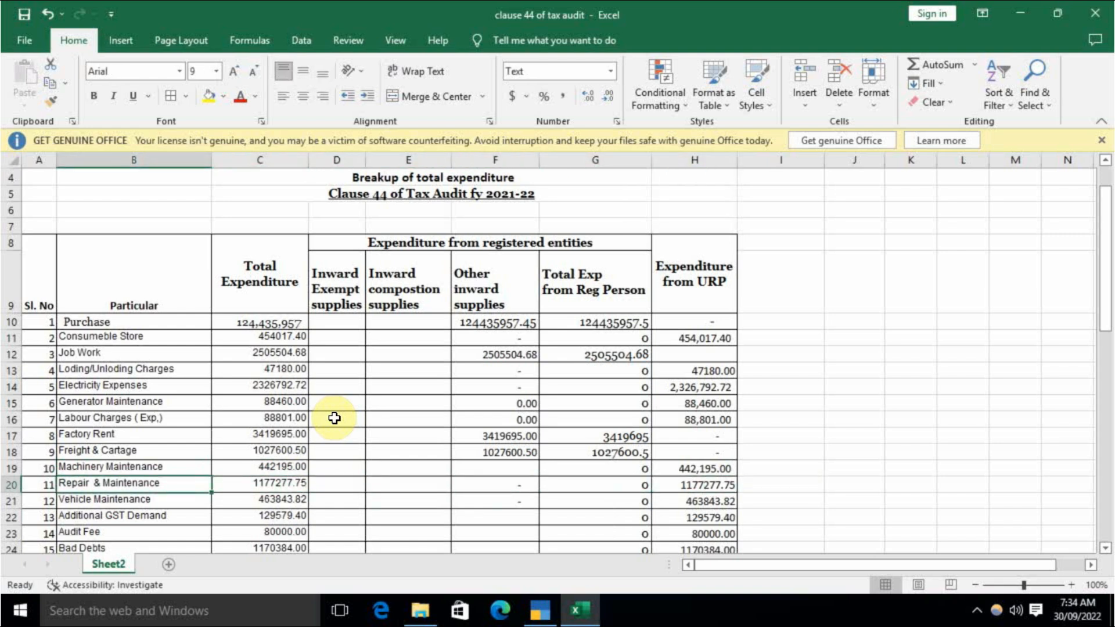
Review the Vehicle Maintenance row across the total, registered and URP expenditure columns
{"action": "key", "text": "Down"}
{"action": "key", "text": "Right"}
{"action": "key", "text": "Right"}
{"action": "key", "text": "Right"}
{"action": "key", "text": "Right"}
{"action": "key", "text": "Right"}
{"action": "key", "text": "Right"}
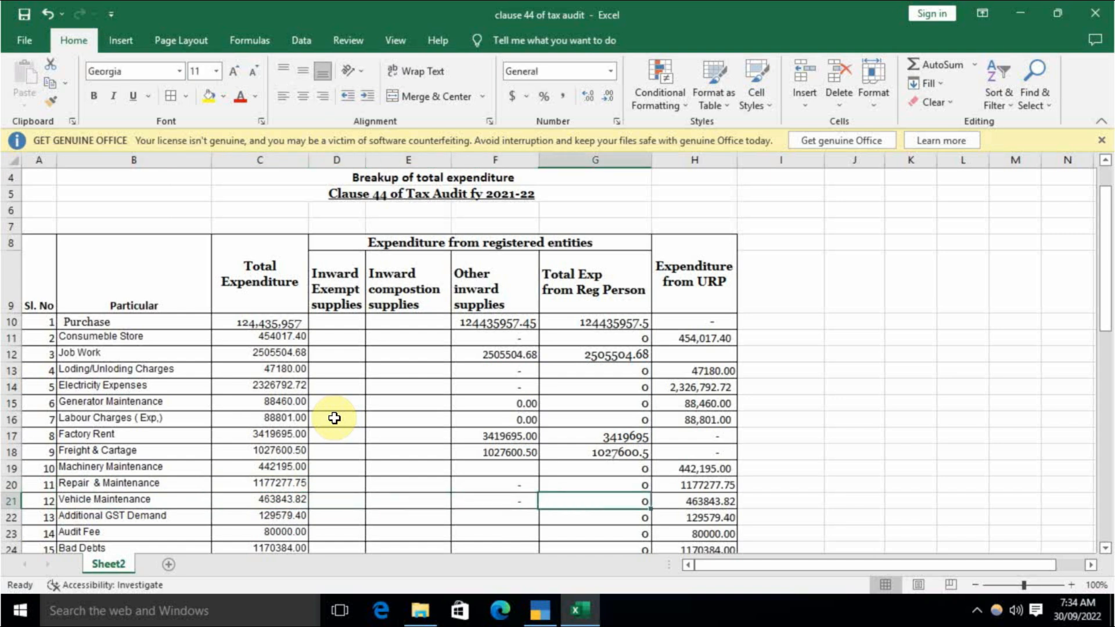
{"action": "key", "text": "Left"}
{"action": "key", "text": "Left"}
{"action": "key", "text": "Left"}
{"action": "key", "text": "Left"}
{"action": "key", "text": "Left"}
{"action": "key", "text": "Left"}
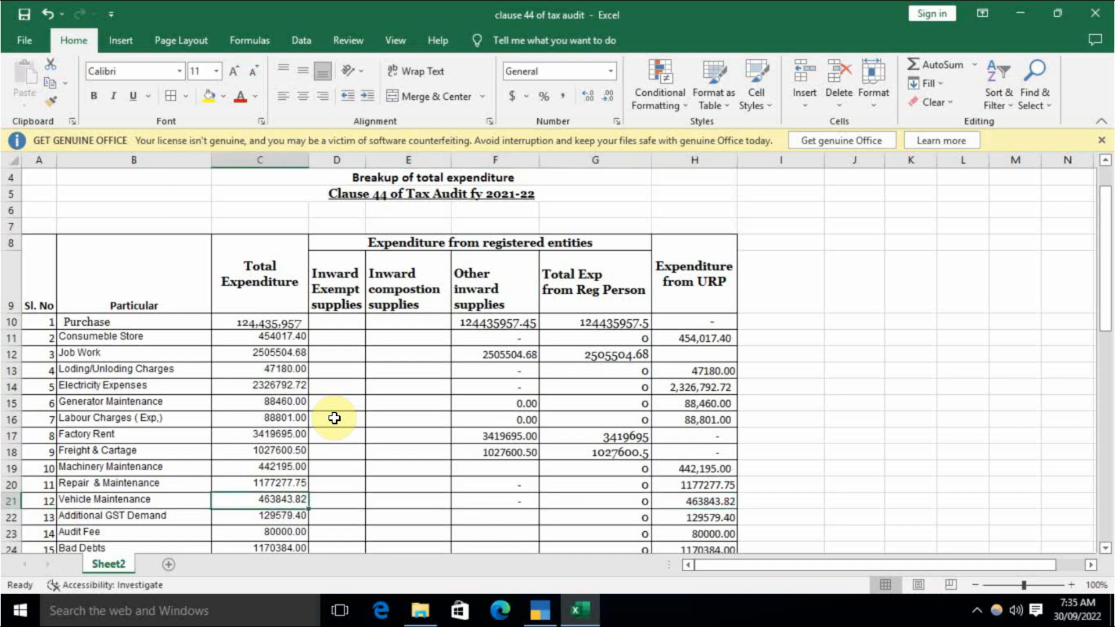
Delete the entire Additional GST Demand row from the expenditure table
{"action": "key", "text": "Down"}
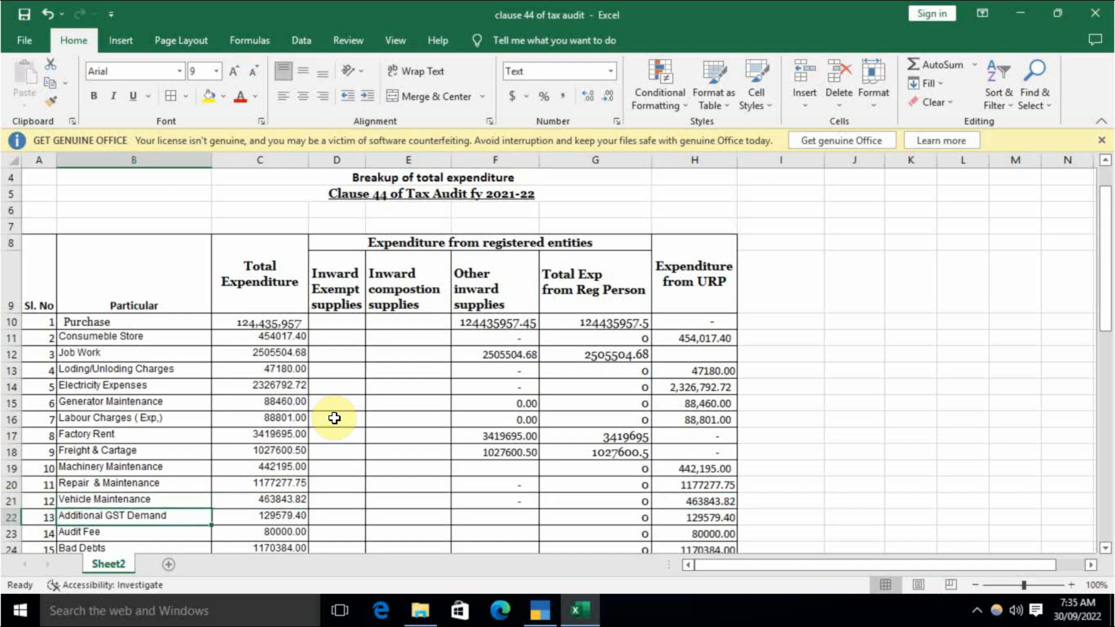
{"action": "key", "text": "shift+space"}
{"action": "key", "text": "ctrl+minus"}
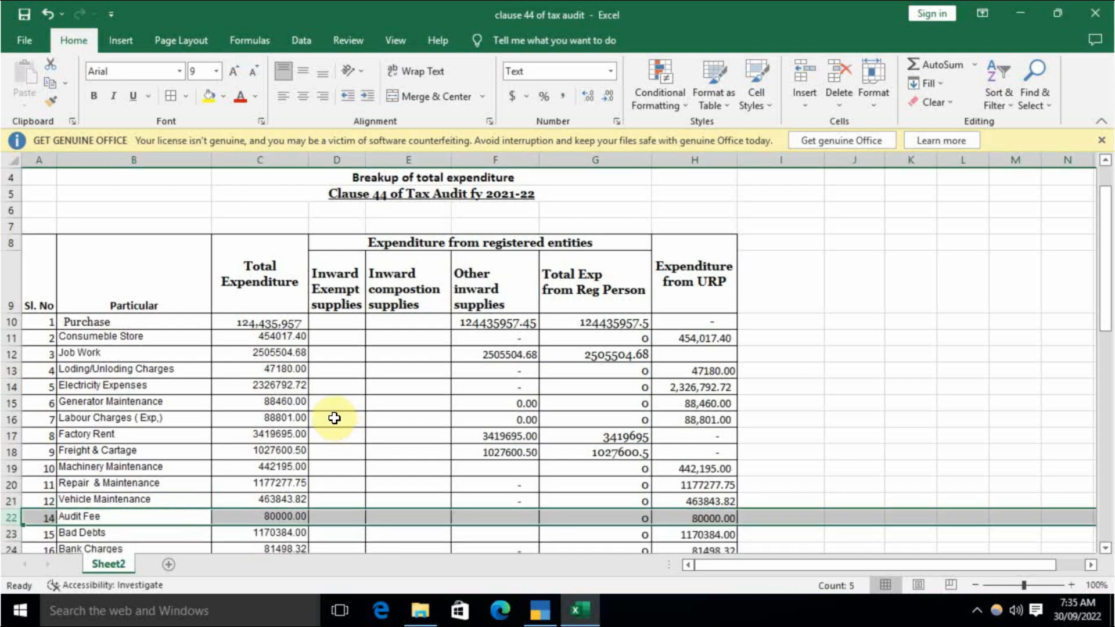
Repair the serial number for Audit Fee by copying the numbering formula from the Vehicle Maintenance row
{"action": "key", "text": "Up"}
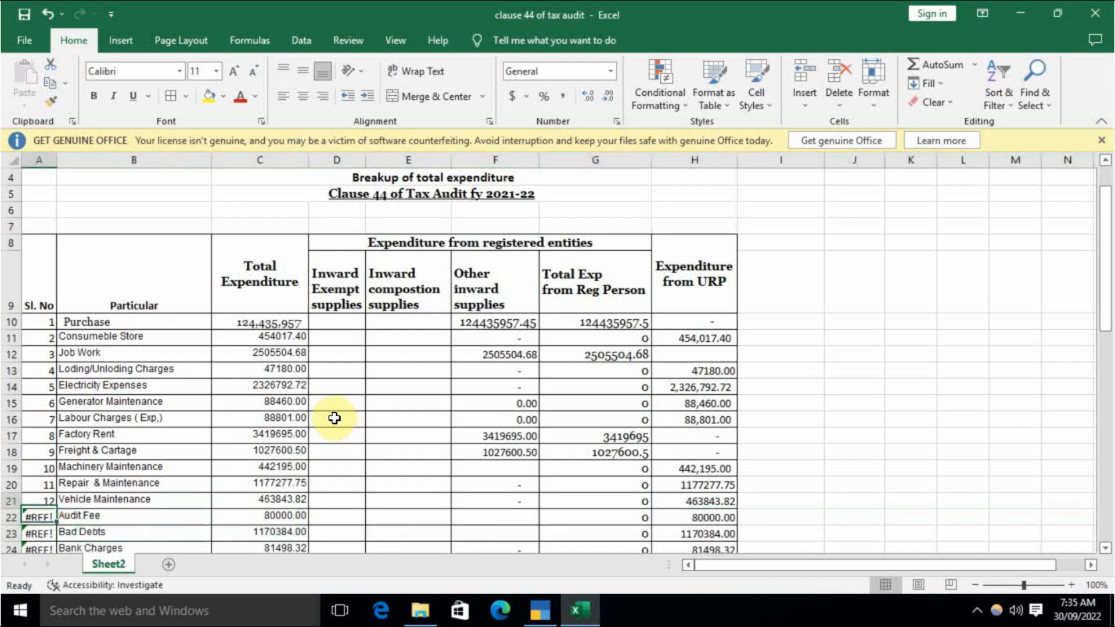
{"action": "key", "text": "ctrl+c"}
{"action": "key", "text": "Down"}
{"action": "key", "text": "Return"}
Review the Audit Fee row across the registered and URP expenditure columns
{"action": "key", "text": "Right"}
{"action": "key", "text": "Right"}
{"action": "key", "text": "Right"}
{"action": "key", "text": "Right"}
{"action": "key", "text": "Right"}
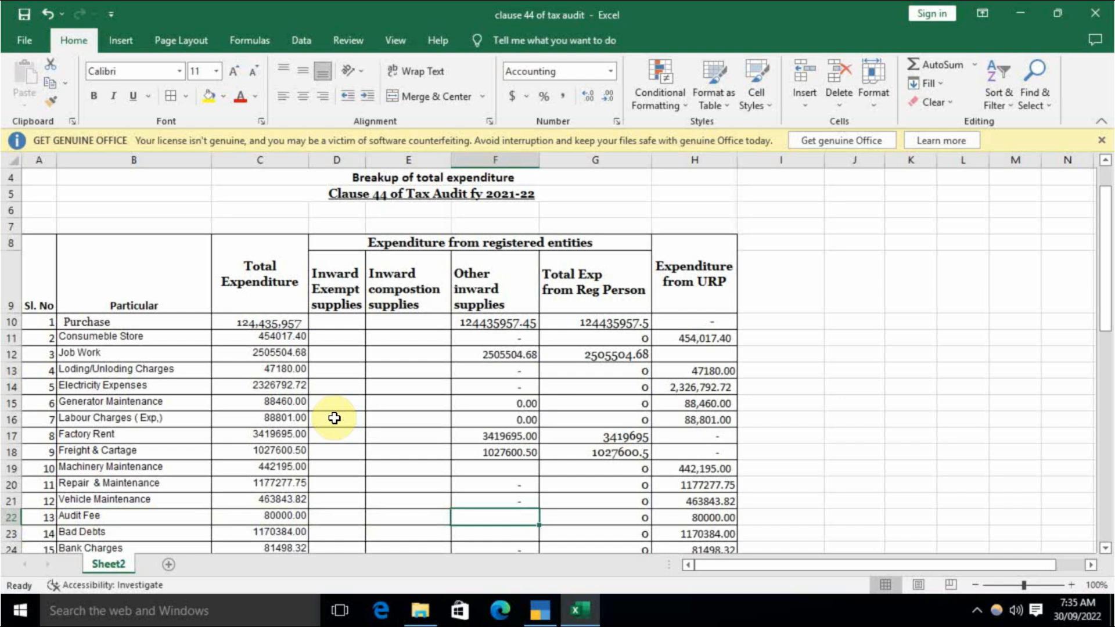
{"action": "key", "text": "Right"}
{"action": "key", "text": "Right"}
{"action": "key", "text": "Left"}
{"action": "key", "text": "Left"}
{"action": "key", "text": "Left"}
{"action": "key", "text": "Left"}
{"action": "key", "text": "Left"}
{"action": "key", "text": "Left"}
{"action": "key", "text": "Left"}
Delete the entire Bad Debts row from the expenditure table
{"action": "key", "text": "Down"}
{"action": "key", "text": "Right"}
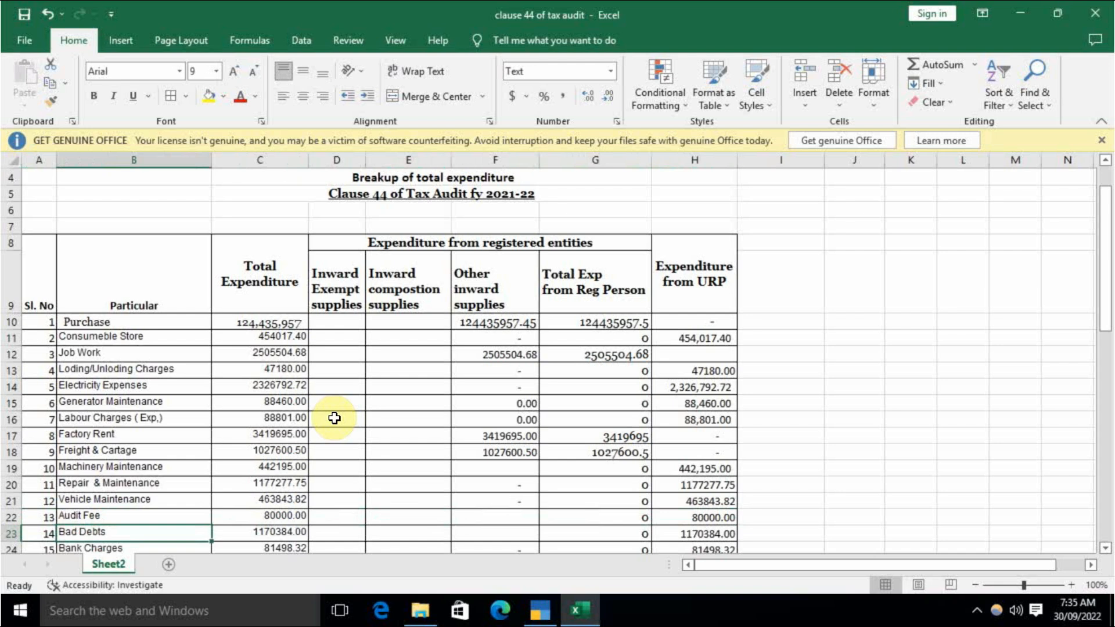
{"action": "key", "text": "shift+space"}
{"action": "key", "text": "ctrl+minus"}
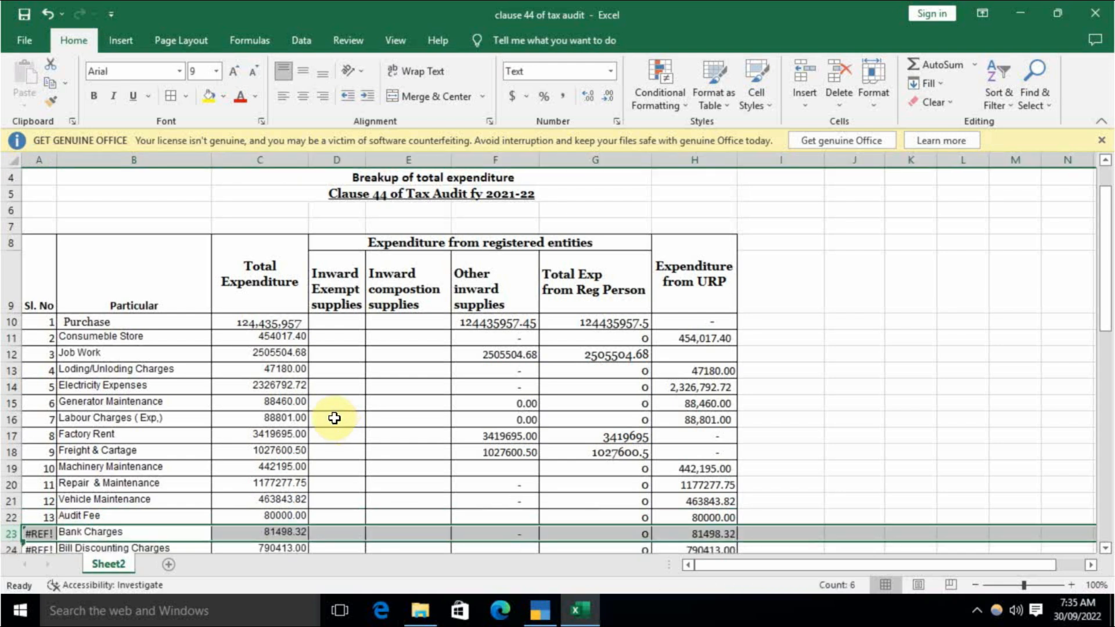
Repair the serial number for Bank Charges by copying the numbering formula from the Audit Fee row
{"action": "scroll", "coordinate": [335, 418], "scroll_direction": "down", "scroll_amount": 1}
{"action": "key", "text": "Up"}
{"action": "key", "text": "ctrl+c"}
{"action": "key", "text": "Down"}
{"action": "key", "text": "Return"}
Enter the formula +C23 in the Other inward supplies column for Bank Charges to take its Total Expenditure
{"action": "key", "text": "Right"}
{"action": "key", "text": "Right"}
{"action": "key", "text": "Right"}
{"action": "key", "text": "Right"}
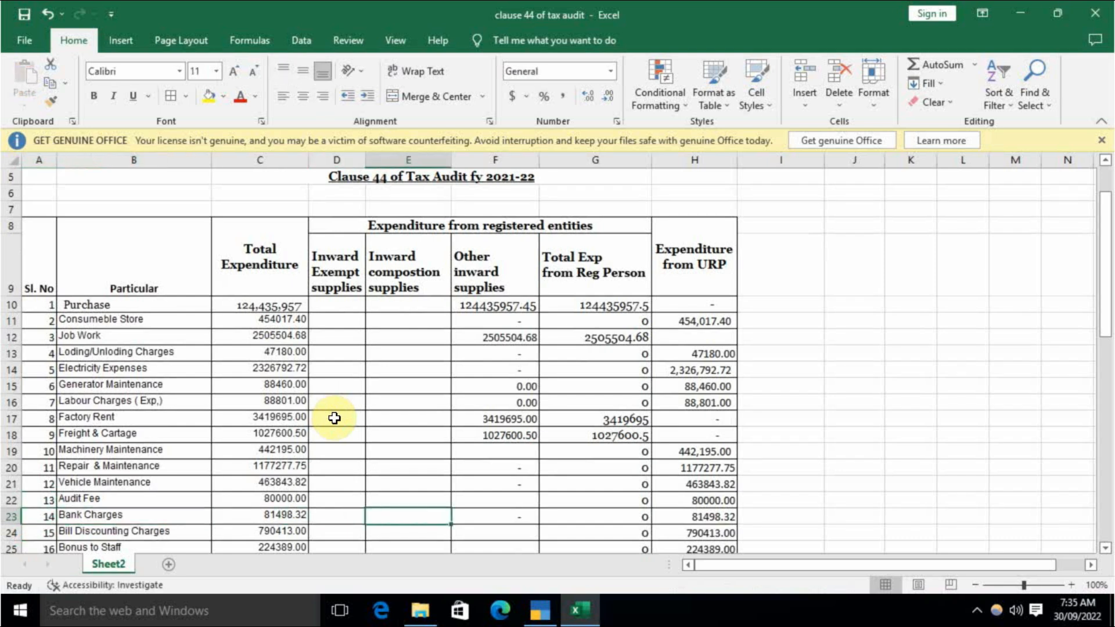
{"action": "key", "text": "Right"}
{"action": "type", "text": "+"}
{"action": "key", "text": "Left"}
{"action": "key", "text": "Left"}
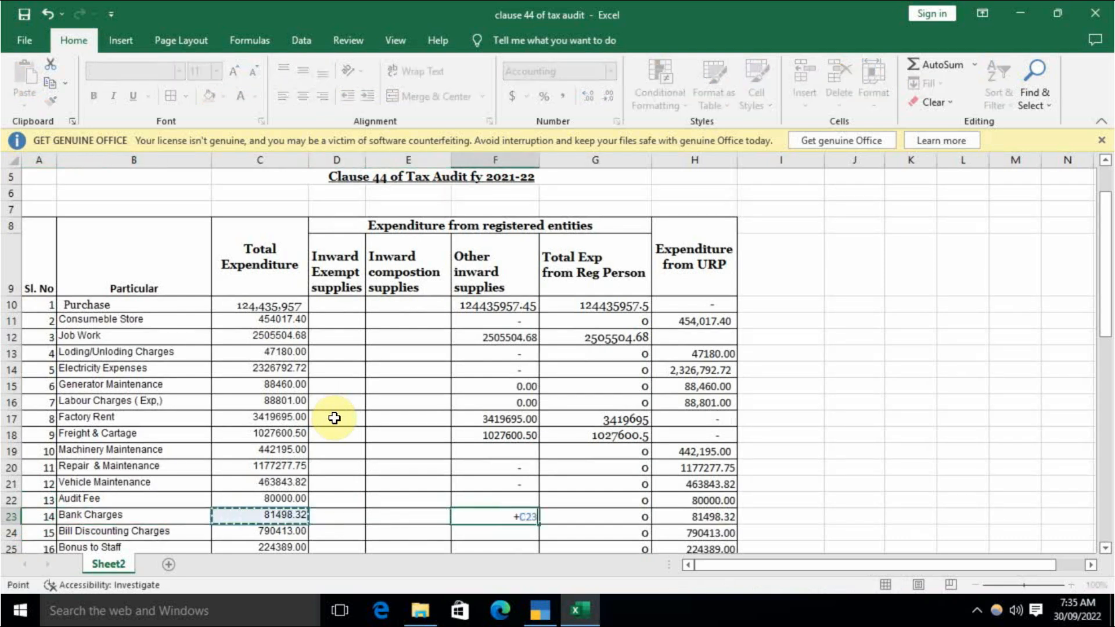
{"action": "key", "text": "Return"}
Set the Expenditure from URP amount for Bank Charges to 0
{"action": "key", "text": "Up"}
{"action": "key", "text": "Right"}
{"action": "key", "text": "Right"}
{"action": "key", "text": "Right"}
{"action": "key", "text": "Left"}
{"action": "type", "text": "0"}
{"action": "key", "text": "Return"}
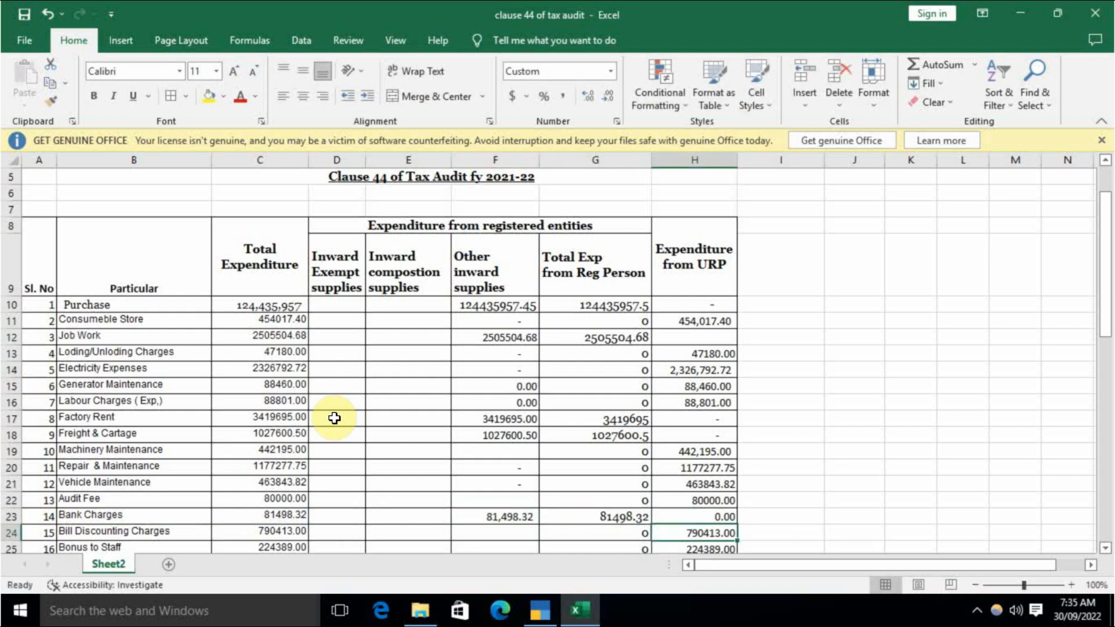
Review the Bank Charges row across the particulars, registered and URP expenditure columns
{"action": "key", "text": "Up"}
{"action": "key", "text": "Left"}
{"action": "key", "text": "Left"}
{"action": "key", "text": "Left"}
{"action": "key", "text": "Left"}
{"action": "key", "text": "Left"}
{"action": "key", "text": "Left"}
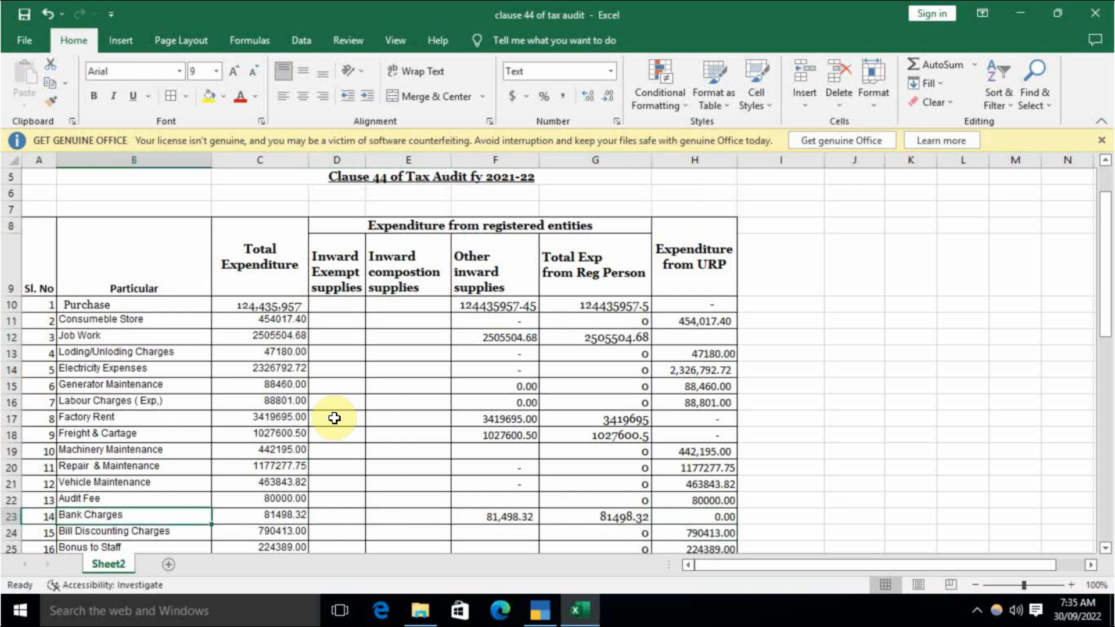
{"action": "key", "text": "Right"}
{"action": "key", "text": "Right"}
{"action": "key", "text": "Right"}
{"action": "key", "text": "Right"}
{"action": "key", "text": "Right"}
{"action": "key", "text": "Right"}
{"action": "key", "text": "Left"}
{"action": "key", "text": "Left"}
{"action": "key", "text": "Left"}
{"action": "key", "text": "Left"}
{"action": "key", "text": "Left"}
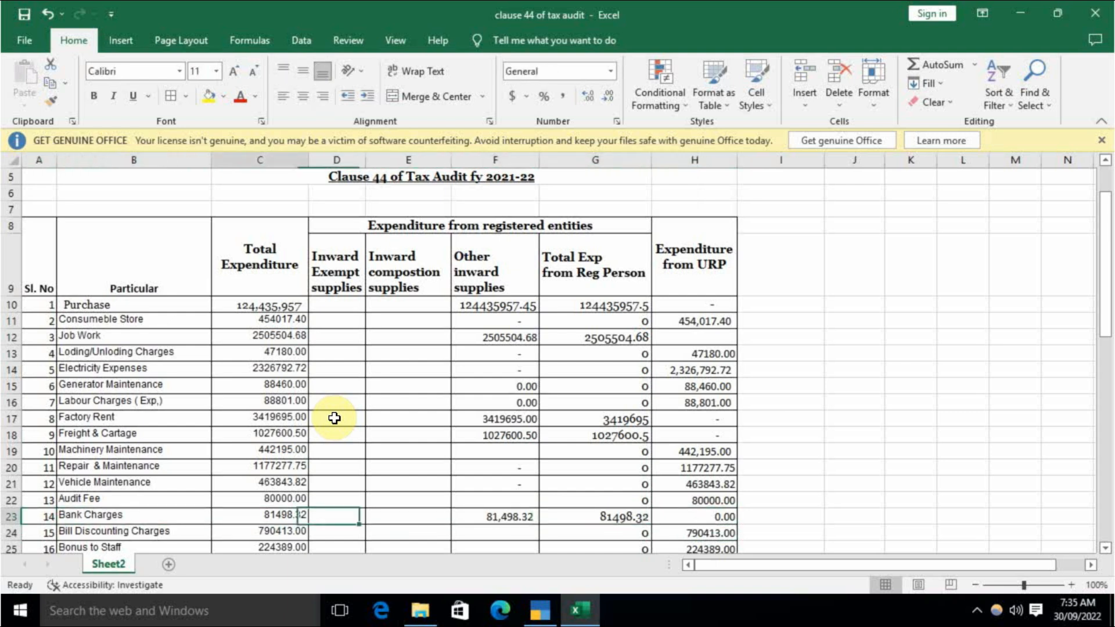
{"action": "key", "text": "Left"}
Review the Bill Discounting Charges row across the registered and URP expenditure columns
{"action": "key", "text": "Down"}
{"action": "key", "text": "Right"}
{"action": "key", "text": "Right"}
{"action": "key", "text": "Right"}
{"action": "key", "text": "Right"}
{"action": "key", "text": "Right"}
{"action": "key", "text": "Right"}
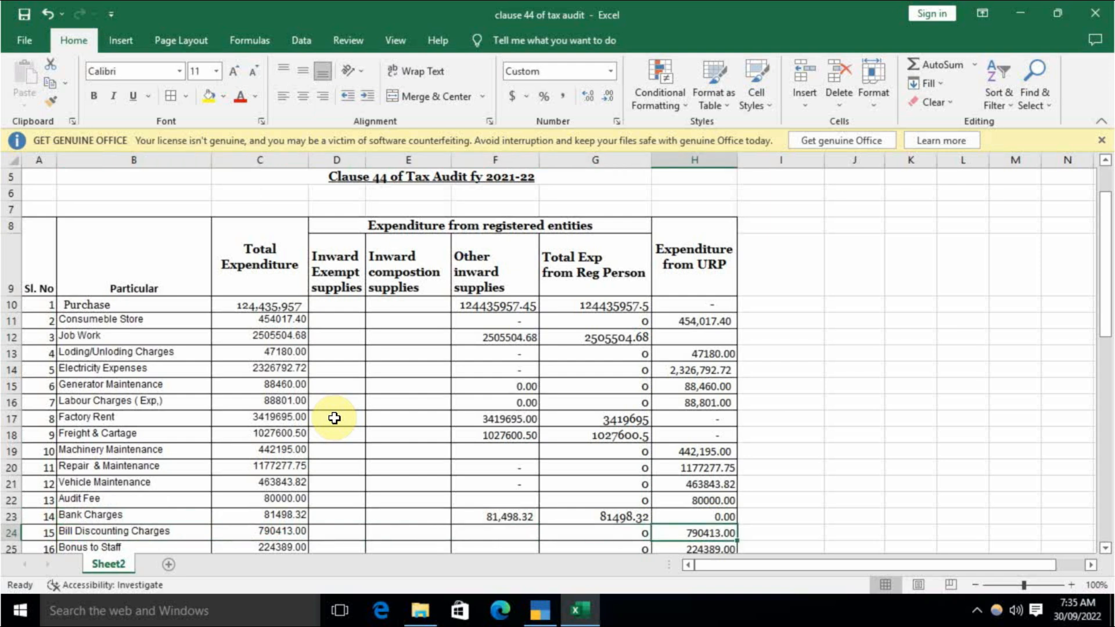
{"action": "key", "text": "Down"}
{"action": "key", "text": "Up"}
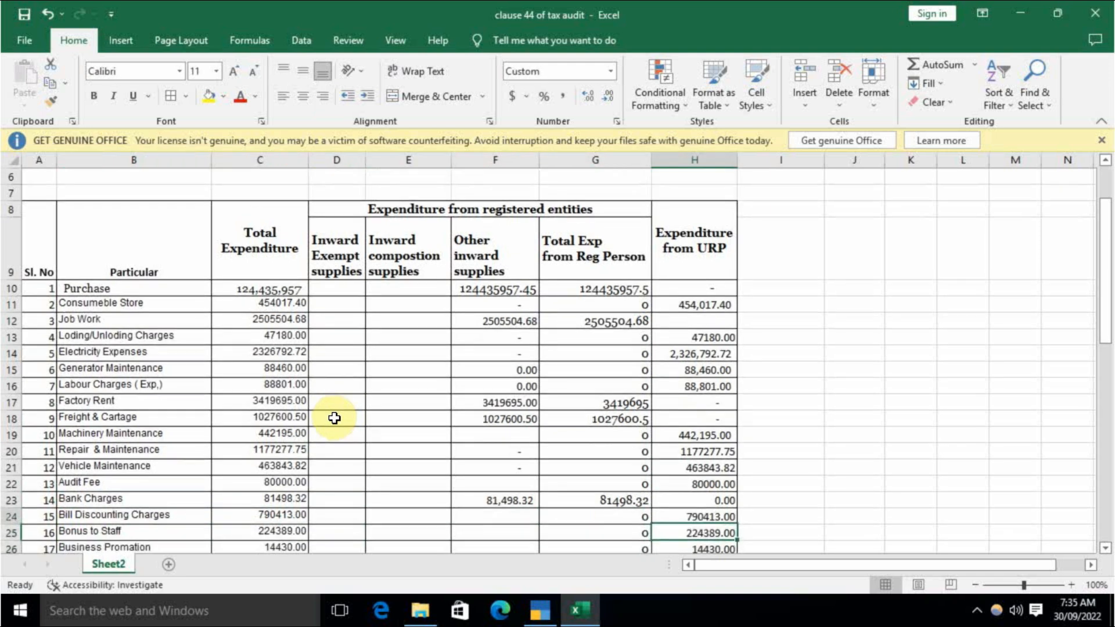
{"action": "key", "text": "Left"}
{"action": "key", "text": "Left"}
{"action": "key", "text": "Left"}
{"action": "key", "text": "Left"}
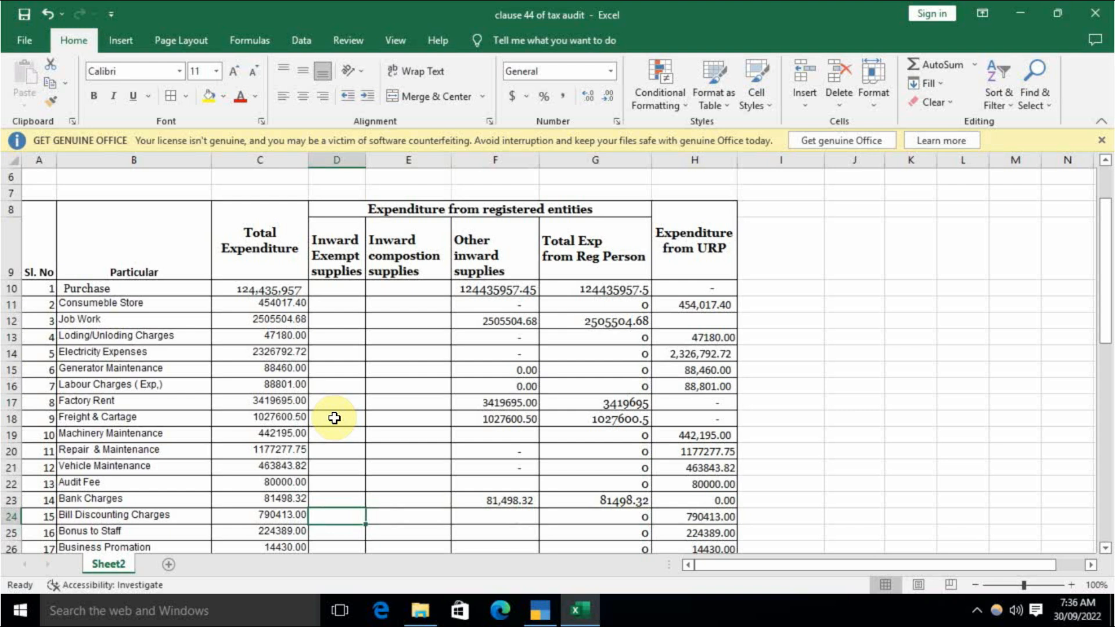
{"action": "key", "text": "Right"}
{"action": "key", "text": "Right"}
{"action": "key", "text": "Right"}
{"action": "key", "text": "Right"}
{"action": "key", "text": "Right"}
{"action": "key", "text": "Left"}
{"action": "key", "text": "Left"}
{"action": "key", "text": "Left"}
{"action": "key", "text": "Left"}
{"action": "key", "text": "Left"}
{"action": "key", "text": "Left"}
{"action": "key", "text": "Left"}
Delete the entire Bonus to Staff row from the expenditure table
{"action": "key", "text": "Down"}
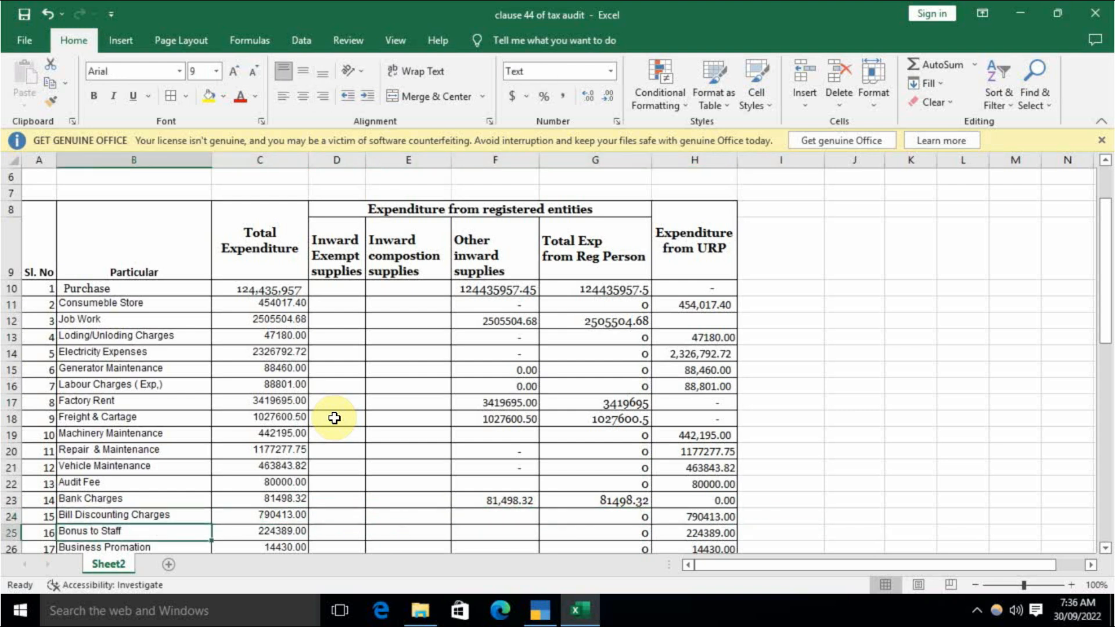
{"action": "key", "text": "shift+space"}
{"action": "key", "text": "ctrl+minus"}
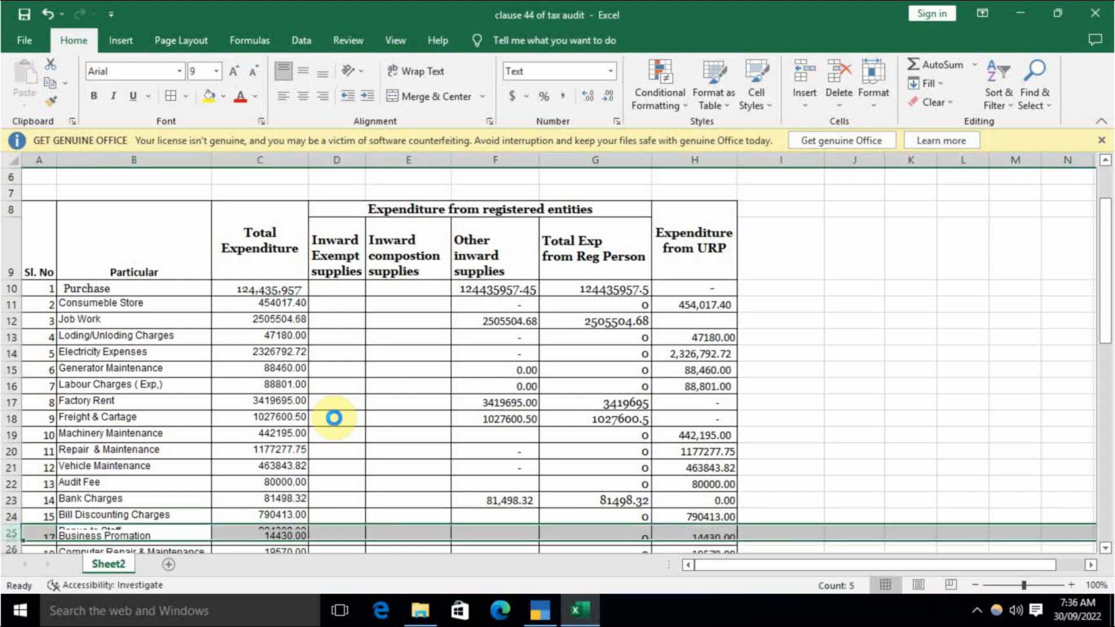
Enter the formula +C27 in the Other inward supplies column for Conssultant Charges to take its Total Expenditure
{"action": "key", "text": "Right"}
{"action": "key", "text": "Right"}
{"action": "key", "text": "Right"}
{"action": "key", "text": "Right"}
{"action": "key", "text": "Right"}
{"action": "key", "text": "Right"}
{"action": "key", "text": "Right"}
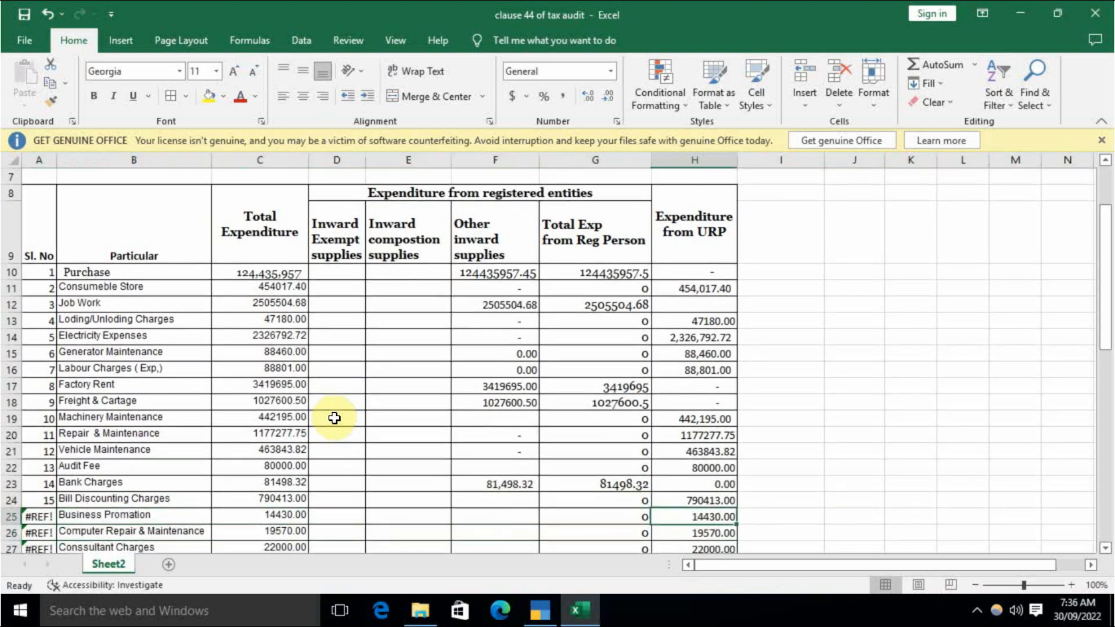
{"action": "key", "text": "Down"}
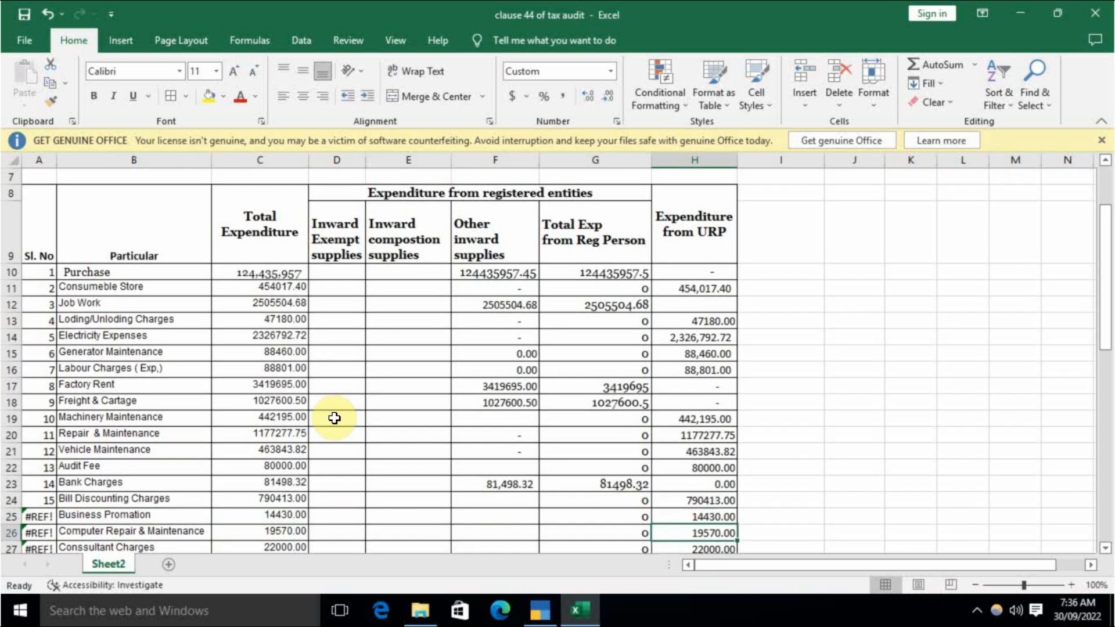
{"action": "key", "text": "Down"}
{"action": "key", "text": "Left"}
{"action": "key", "text": "Left"}
{"action": "key", "text": "Left"}
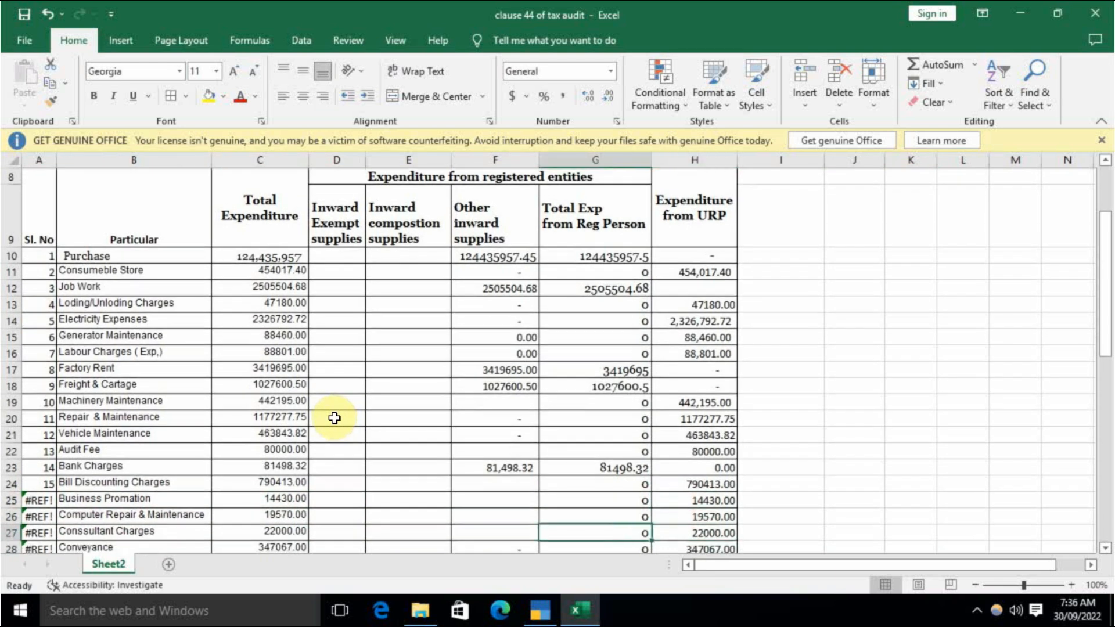
{"action": "key", "text": "Right"}
{"action": "type", "text": "=c27"}
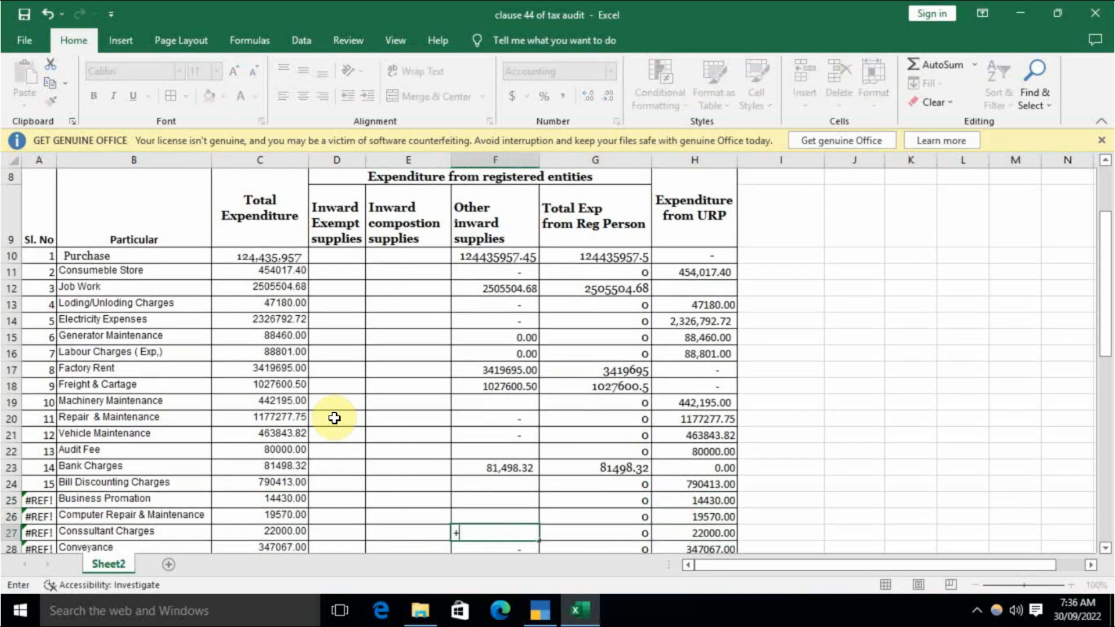
{"action": "key", "text": "Return"}
Set the Expenditure from URP amount for Conssultant Charges to 0
{"action": "key", "text": "Up"}
{"action": "key", "text": "Right"}
{"action": "key", "text": "Right"}
{"action": "type", "text": "0"}
{"action": "key", "text": "Return"}
Copy the Sl. No formula from the Bill Discounting Charges row into the Business Promation row to repair the numbering
{"action": "key", "text": "Up"}
{"action": "key", "text": "Up"}
{"action": "key", "text": "Left"}
{"action": "key", "text": "Left"}
{"action": "key", "text": "Left"}
{"action": "key", "text": "Left"}
{"action": "key", "text": "Left"}
{"action": "key", "text": "Left"}
{"action": "key", "text": "Left"}
{"action": "key", "text": "Up"}
{"action": "key", "text": "Up"}
{"action": "key", "text": "ctrl+c"}
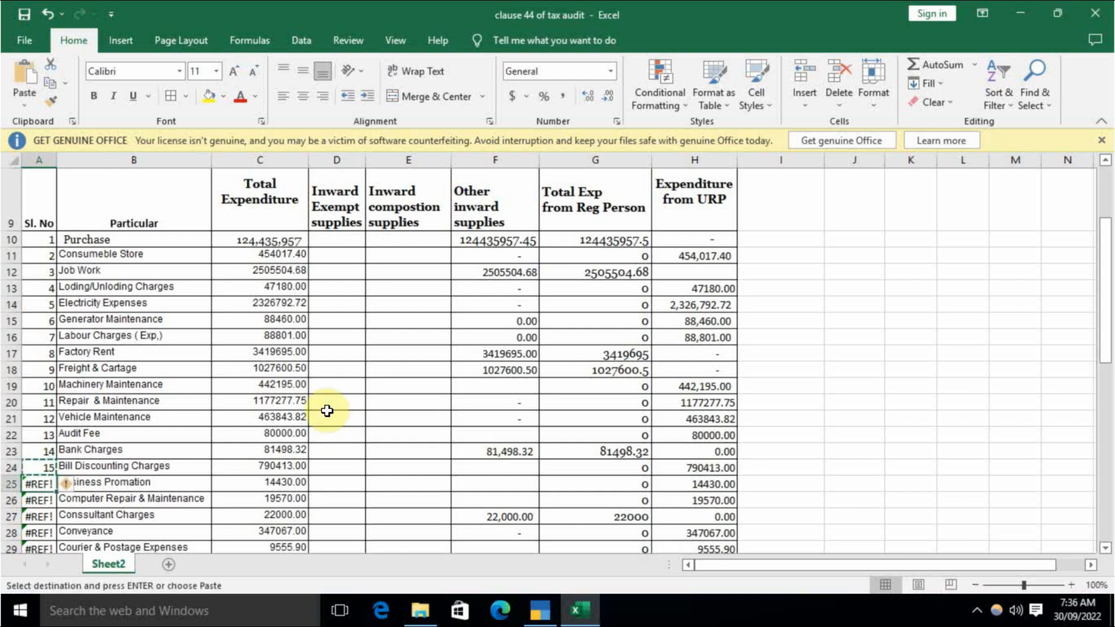
{"action": "key", "text": "Down"}
{"action": "key", "text": "Return"}
Review the rows from Computer Repair & Maintenance to Conveyance across the registered supplies columns
{"action": "key", "text": "Down"}
{"action": "key", "text": "Right"}
{"action": "key", "text": "Right"}
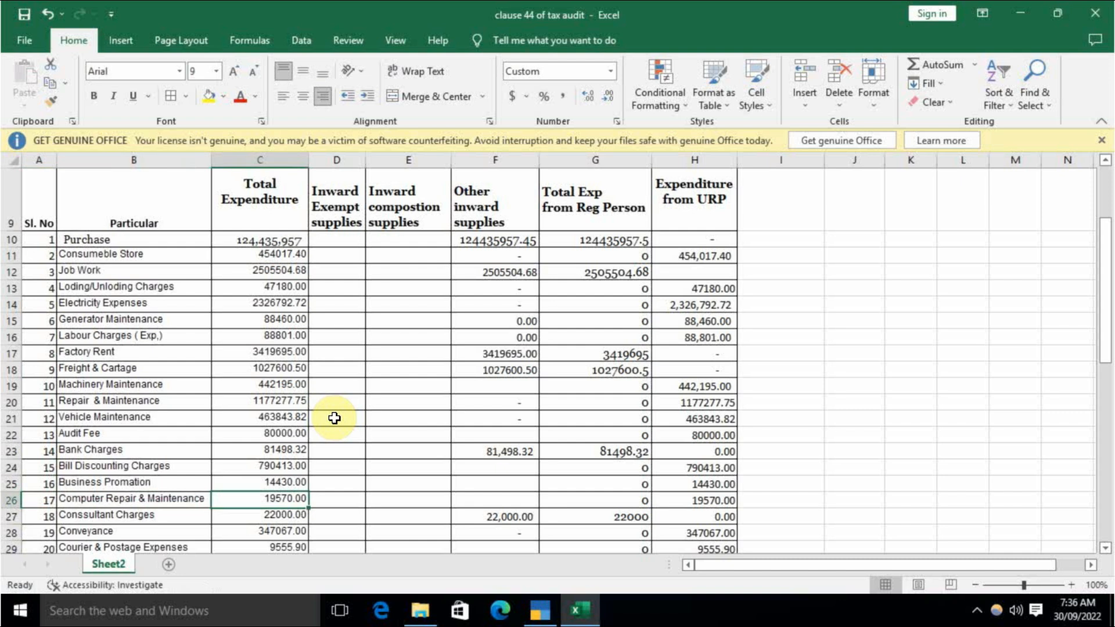
{"action": "key", "text": "Down"}
{"action": "key", "text": "Down"}
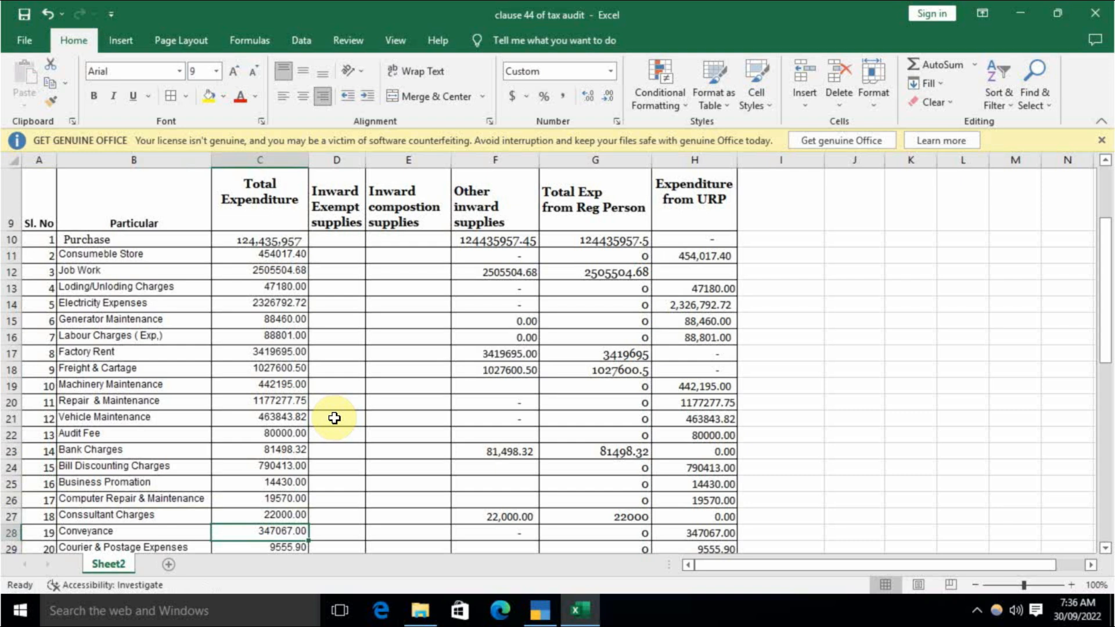
{"action": "key", "text": "Left"}
{"action": "key", "text": "Right"}
{"action": "key", "text": "Right"}
{"action": "key", "text": "Right"}
{"action": "key", "text": "Right"}
{"action": "key", "text": "Right"}
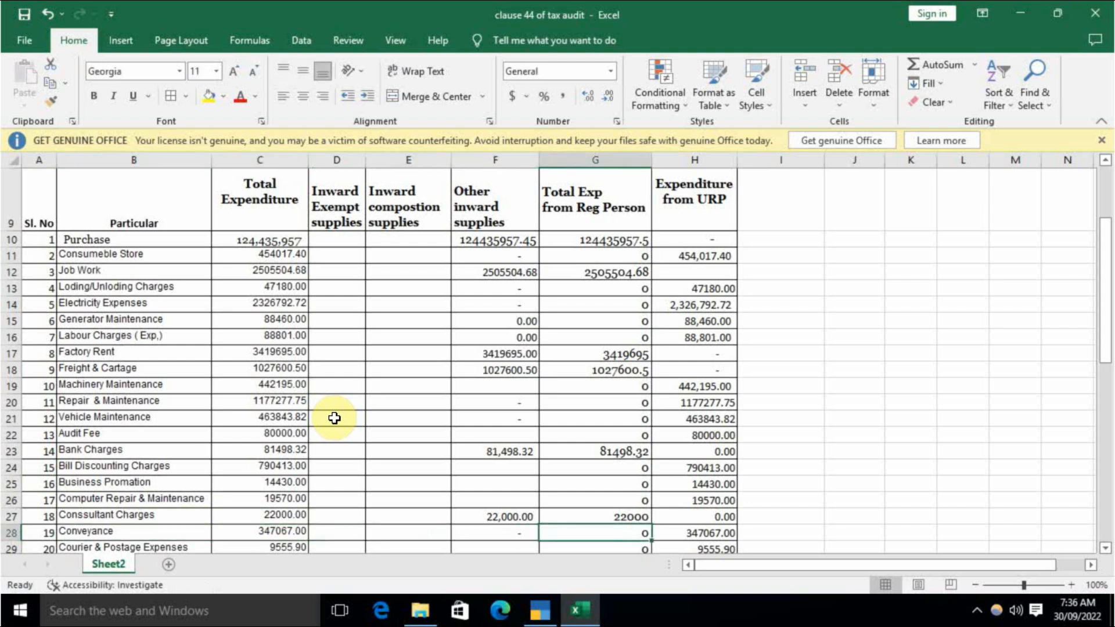
{"action": "key", "text": "Left"}
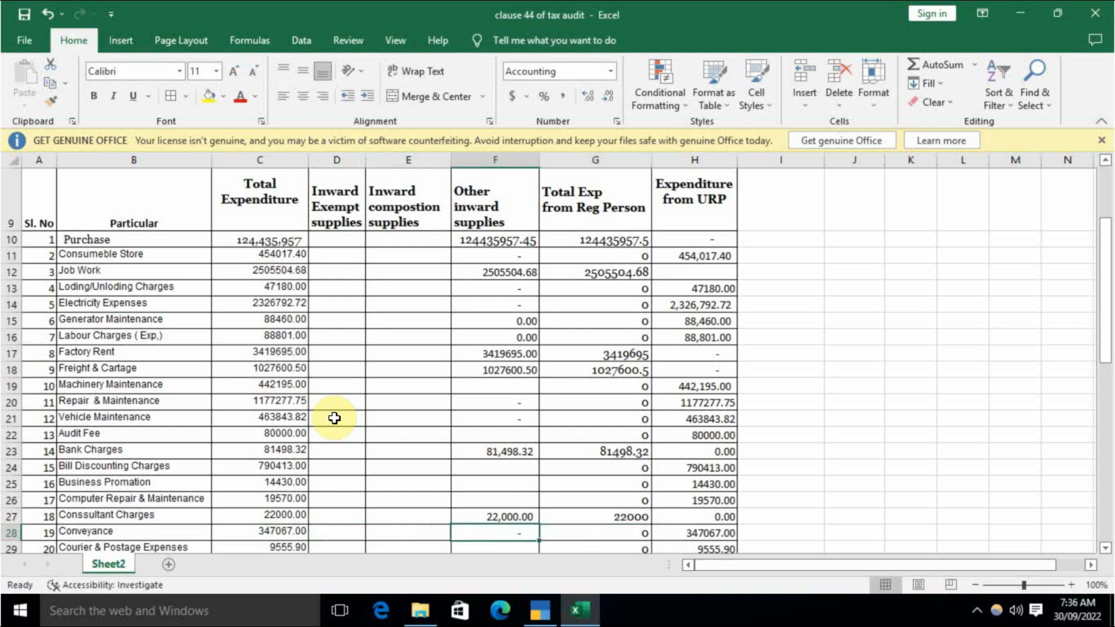
Enter the formula +C29 in the Other inward supplies column for Courier & Postage Expenses
{"action": "key", "text": "Down"}
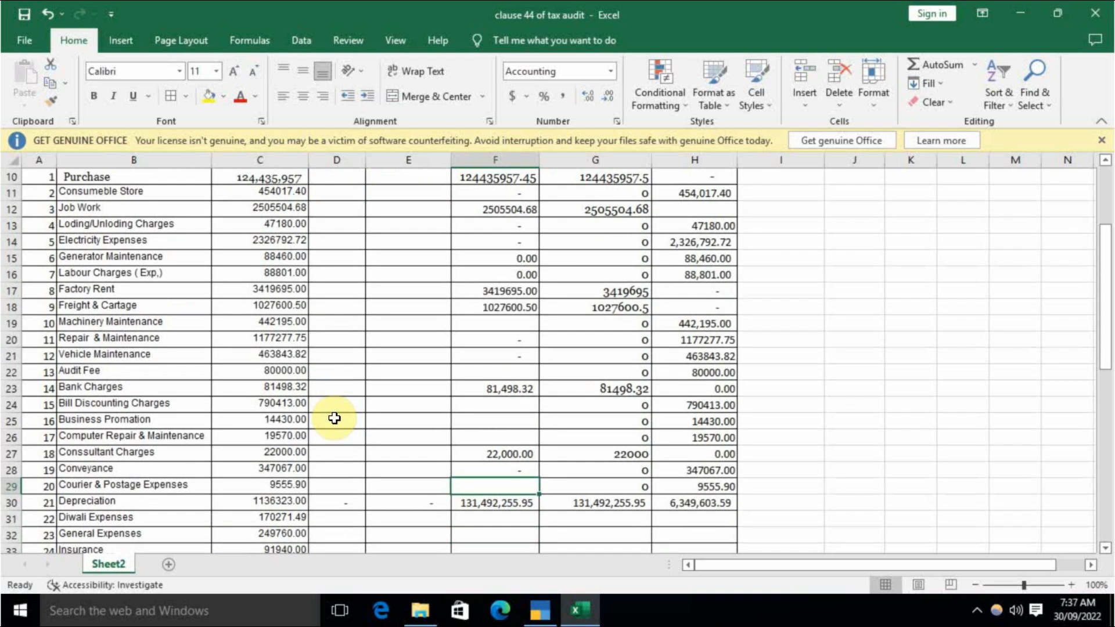
{"action": "type", "text": "+"}
{"action": "key", "text": "Left"}
{"action": "key", "text": "Left"}
{"action": "key", "text": "Left"}
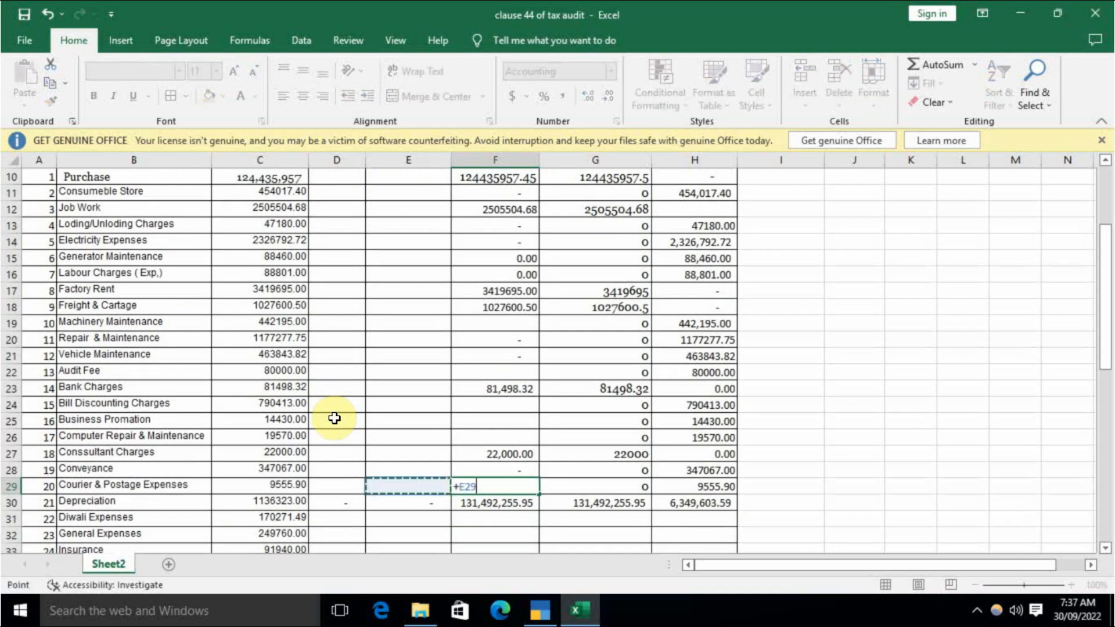
{"action": "key", "text": "Return"}
Delete the entire Depreciation row from the expenditure table
{"action": "key", "text": "Up"}
{"action": "key", "text": "Right"}
{"action": "key", "text": "Down"}
{"action": "key", "text": "Left"}
{"action": "key", "text": "Left"}
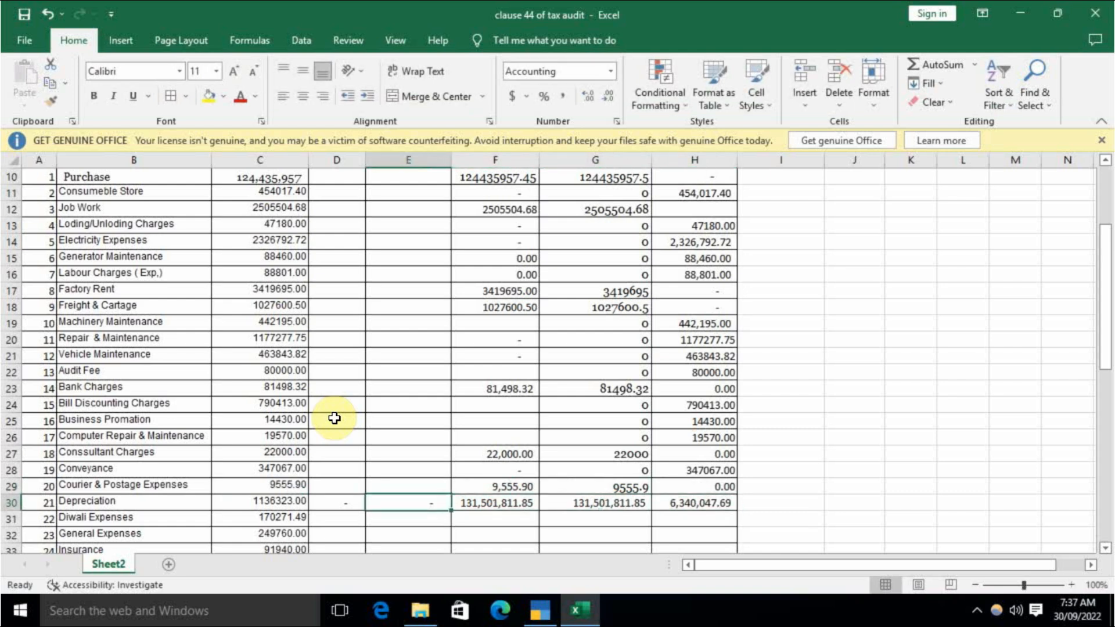
{"action": "key", "text": "shift+space"}
{"action": "key", "text": "ctrl+minus"}
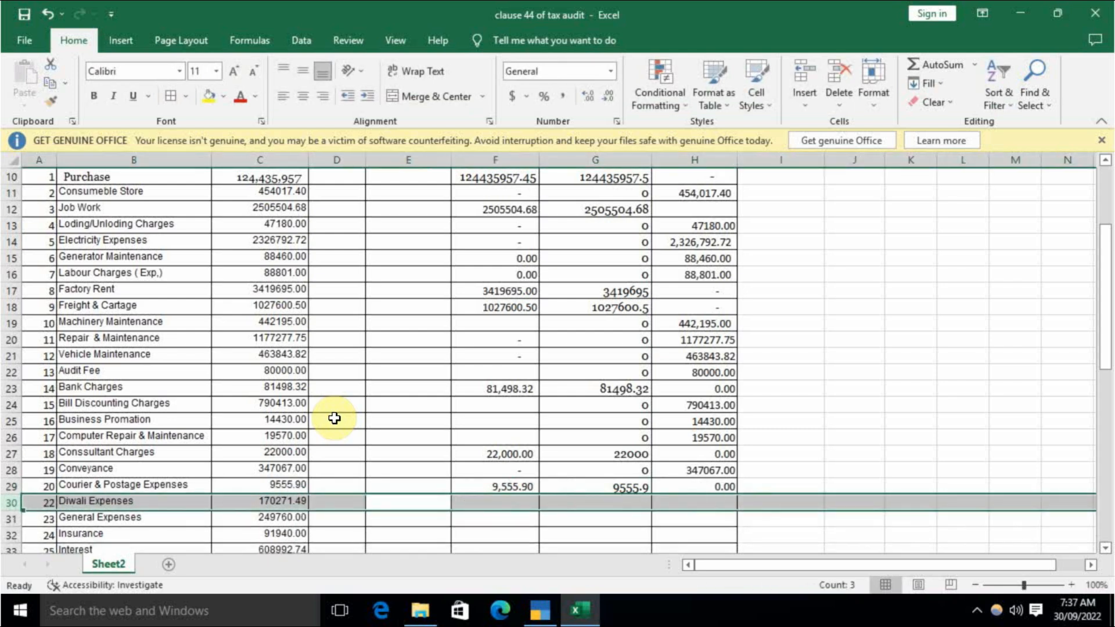
Enter the formula +C30 in the Expenditure from URP column for Diwali Expenses
{"action": "key", "text": "Left"}
{"action": "key", "text": "Left"}
{"action": "key", "text": "Right"}
{"action": "key", "text": "Right"}
{"action": "key", "text": "Right"}
{"action": "key", "text": "Right"}
{"action": "key", "text": "Right"}
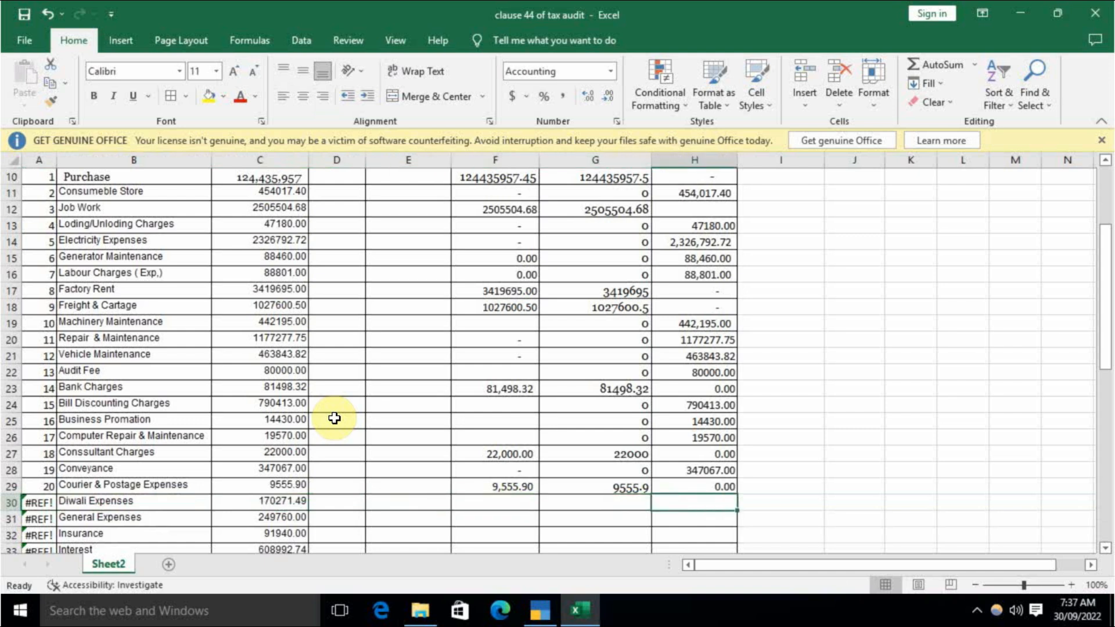
{"action": "type", "text": "+"}
{"action": "key", "text": "Left"}
{"action": "key", "text": "Left"}
{"action": "key", "text": "Left"}
{"action": "key", "text": "Left"}
{"action": "key", "text": "Left"}
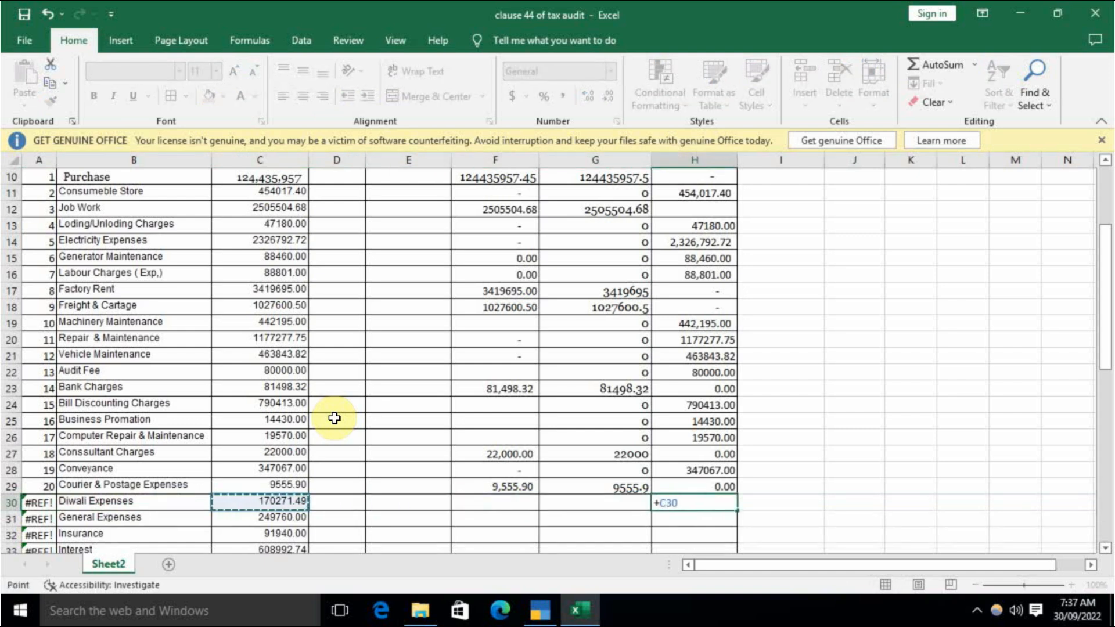
{"action": "key", "text": "Return"}
Enter the formula +C31 in the Expenditure from URP column for General Expenses
{"action": "type", "text": "+"}
{"action": "key", "text": "Left"}
{"action": "key", "text": "Left"}
{"action": "key", "text": "Left"}
{"action": "key", "text": "Left"}
{"action": "key", "text": "Left"}
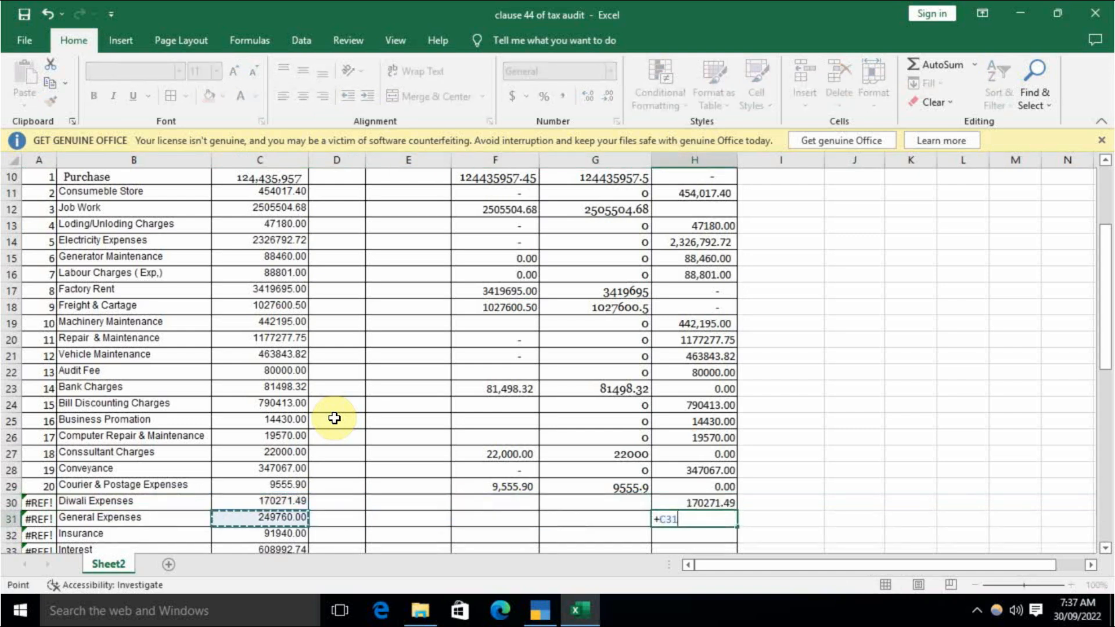
{"action": "key", "text": "Return"}
Take Insurance's Total Expenditure into its Other inward supplies column with the formula +C32
{"action": "key", "text": "Left"}
{"action": "key", "text": "Left"}
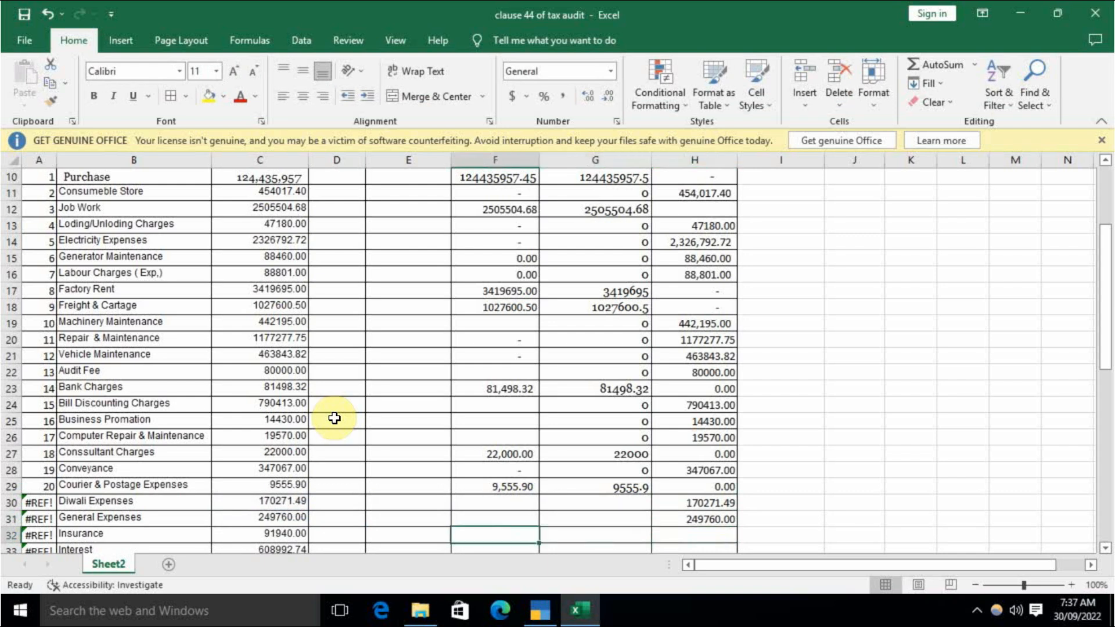
{"action": "type", "text": "+"}
{"action": "key", "text": "Left"}
{"action": "key", "text": "Left"}
{"action": "key", "text": "Left"}
{"action": "key", "text": "Return"}
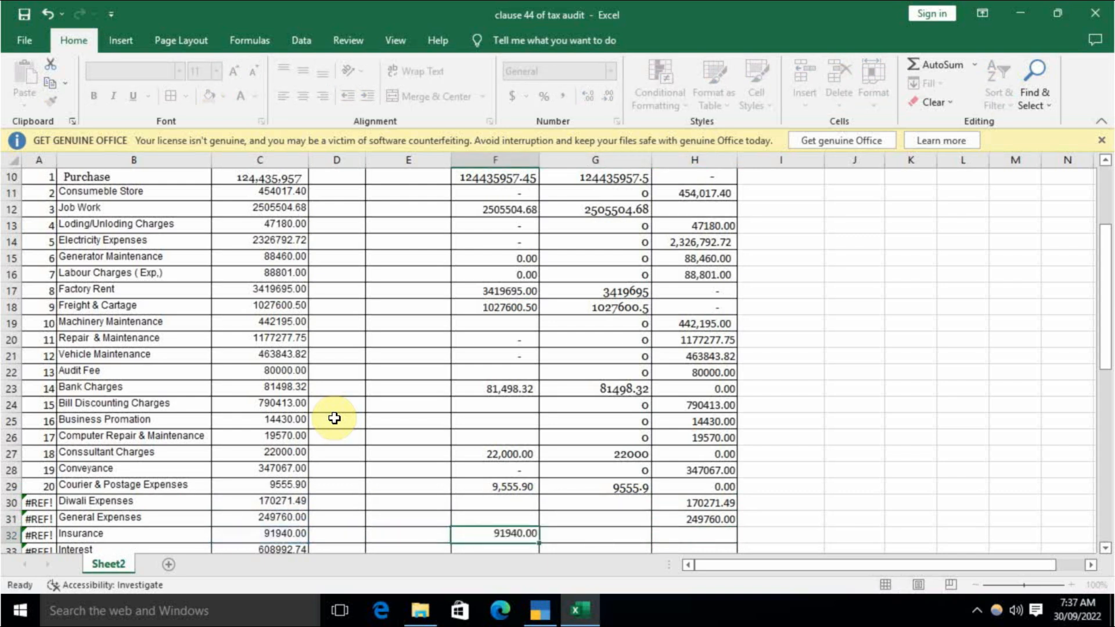
Copy the Sl. No formula from the Courier & Postage Expenses row into the Diwali Expenses row to repair the numbering
{"action": "key", "text": "Up"}
{"action": "key", "text": "Left"}
{"action": "key", "text": "Left"}
{"action": "key", "text": "Left"}
{"action": "key", "text": "Left"}
{"action": "key", "text": "Left"}
{"action": "key", "text": "Up"}
{"action": "key", "text": "Up"}
{"action": "key", "text": "Up"}
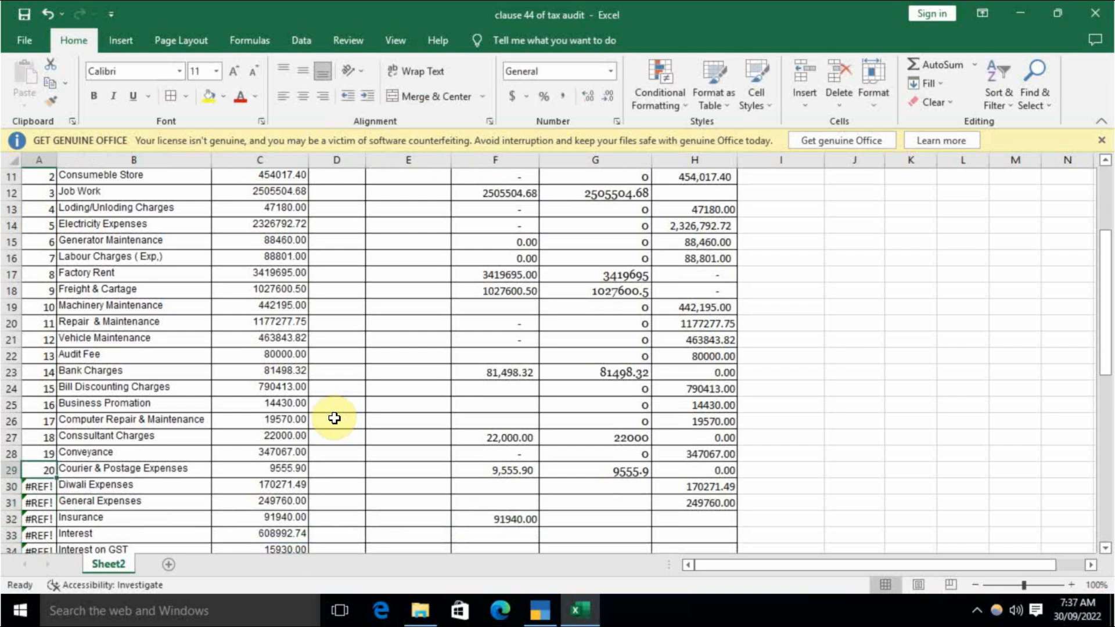
{"action": "key", "text": "ctrl+c"}
{"action": "key", "text": "Down"}
{"action": "key", "text": "Return"}
{"action": "key", "text": "Right"}
{"action": "key", "text": "Right"}
{"action": "key", "text": "Right"}
{"action": "key", "text": "Right"}
{"action": "key", "text": "Right"}
{"action": "key", "text": "Down"}
{"action": "key", "text": "Down"}
{"action": "key", "text": "Down"}
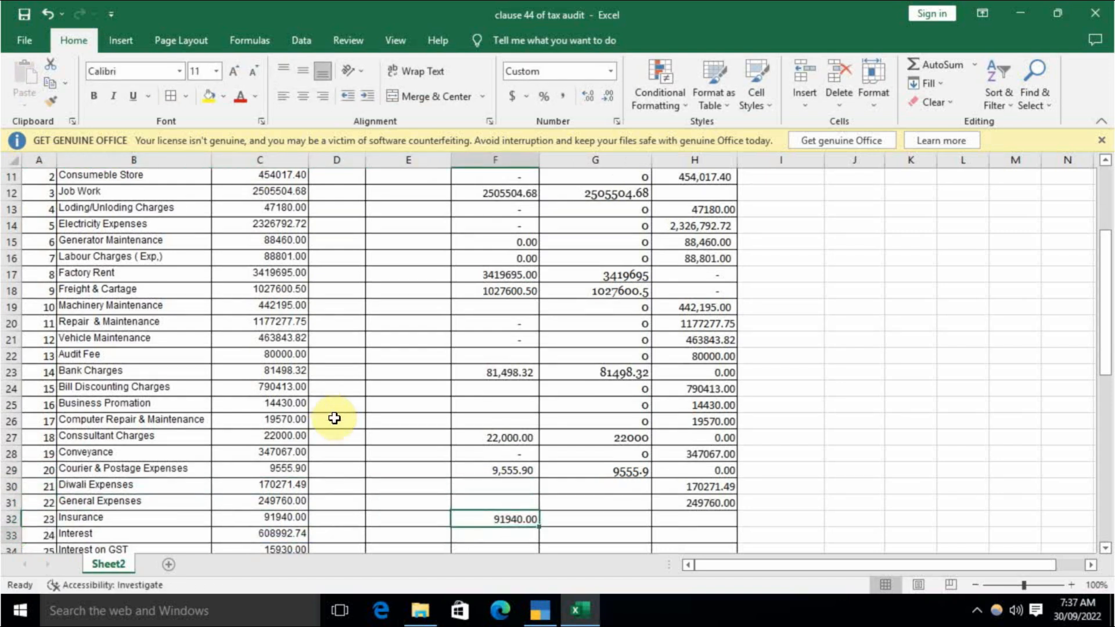
{"action": "key", "text": "Right"}
{"action": "key", "text": "Right"}
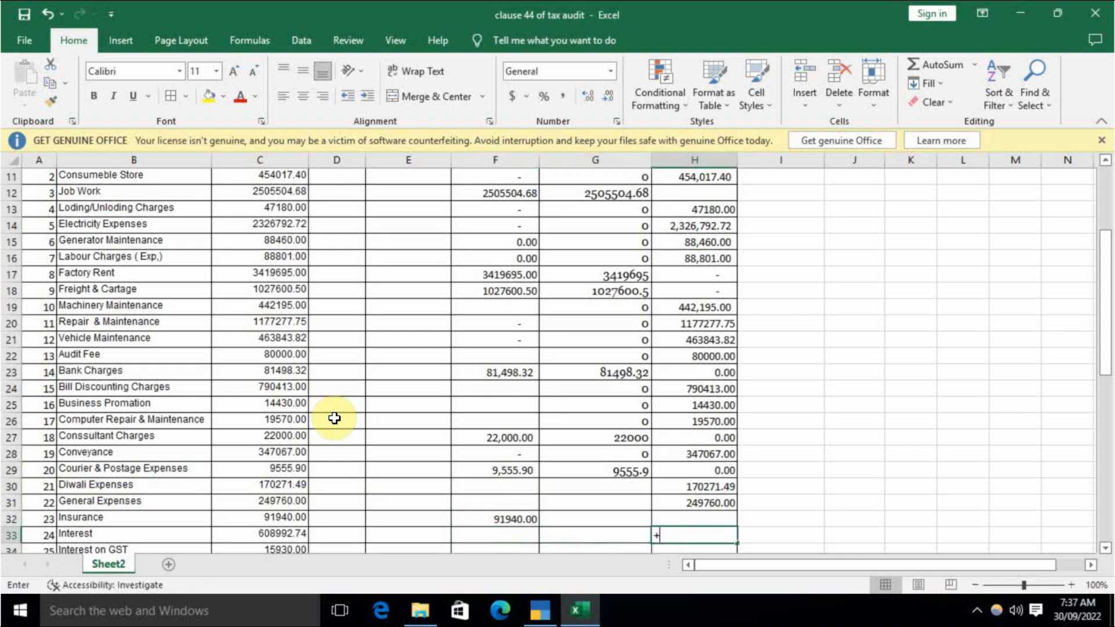
{"action": "key", "text": "Left"}
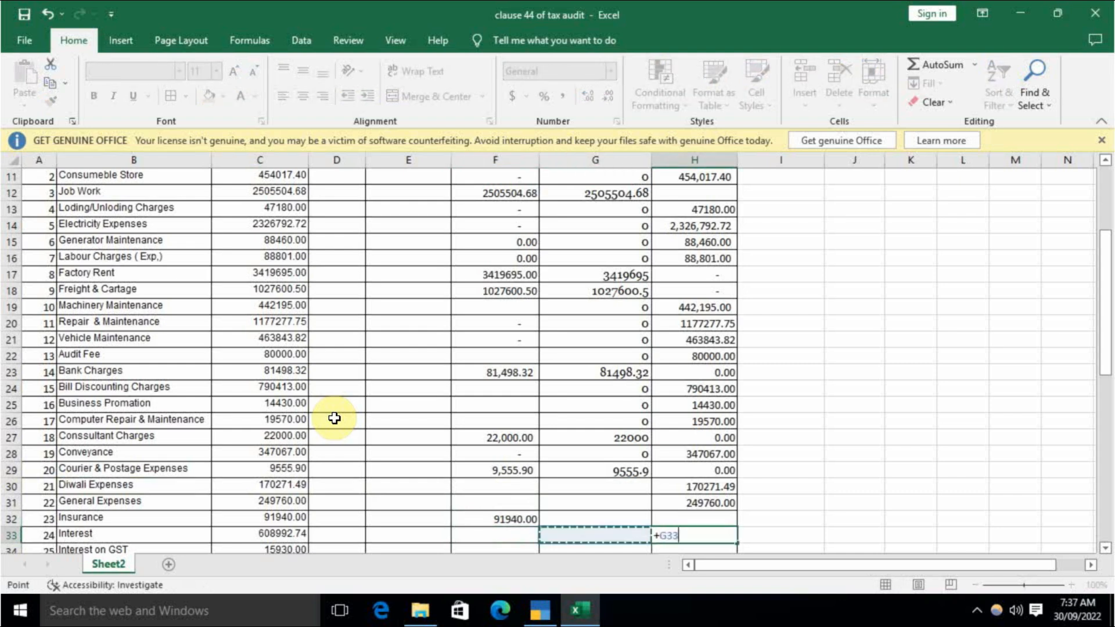
{"action": "key", "text": "Escape"}
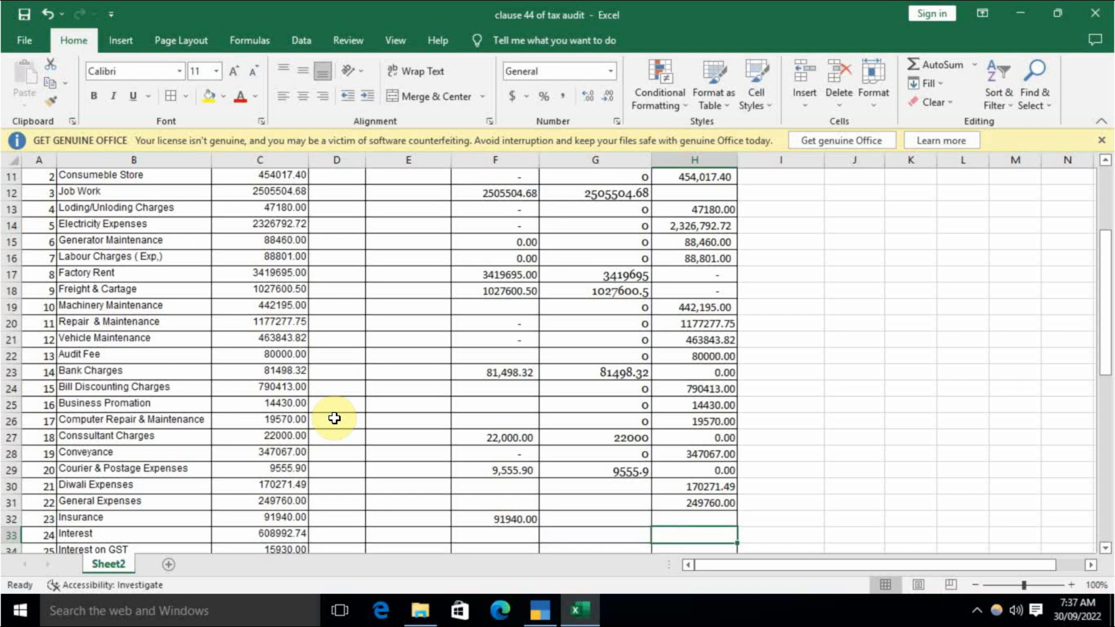
Enter the formula +C33 in the Inward Exempt supplies column for Interest
{"action": "key", "text": "Left"}
{"action": "key", "text": "Left"}
{"action": "key", "text": "Left"}
{"action": "key", "text": "Left"}
{"action": "key", "text": "Right"}
{"action": "key", "text": "Right"}
{"action": "key", "text": "Right"}
{"action": "key", "text": "Right"}
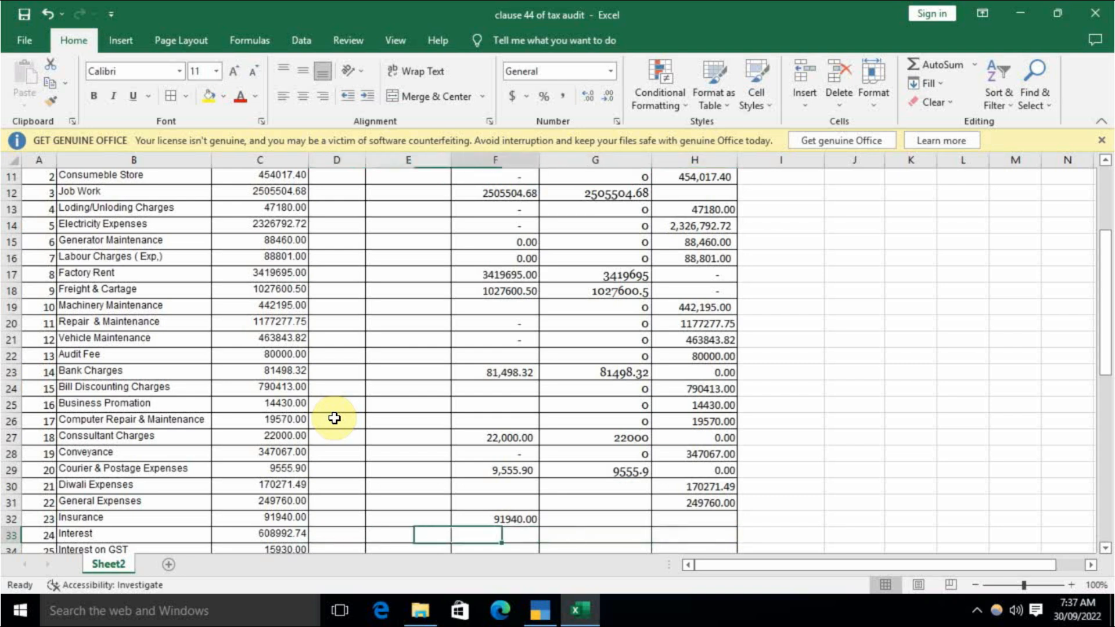
{"action": "key", "text": "Left"}
{"action": "key", "text": "Left"}
{"action": "key", "text": "Left"}
{"action": "key", "text": "Left"}
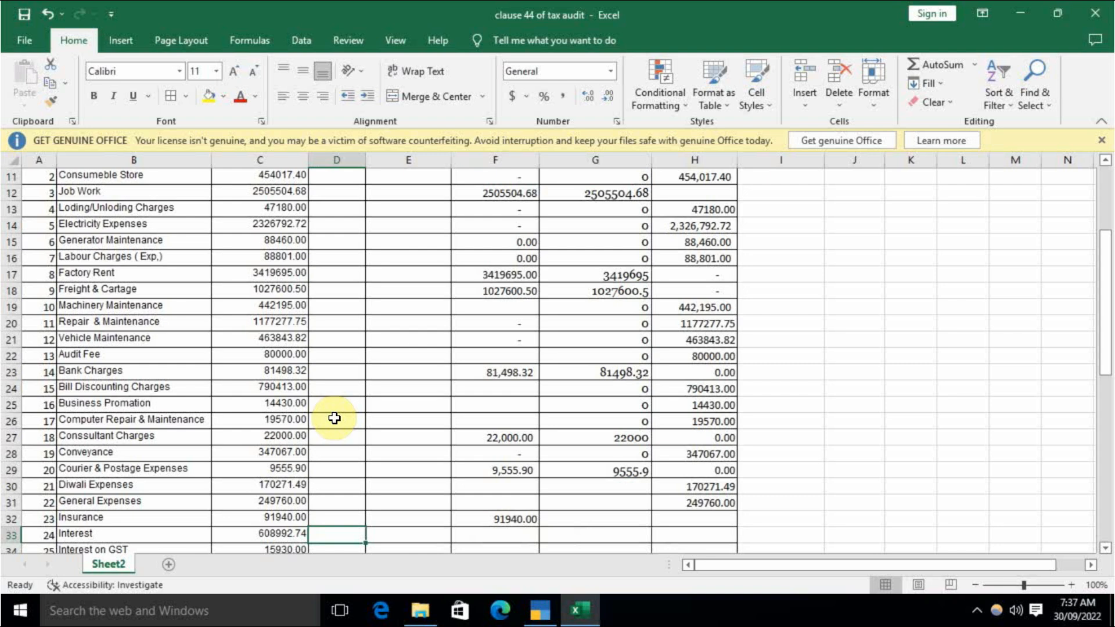
{"action": "type", "text": "+"}
{"action": "key", "text": "Left"}
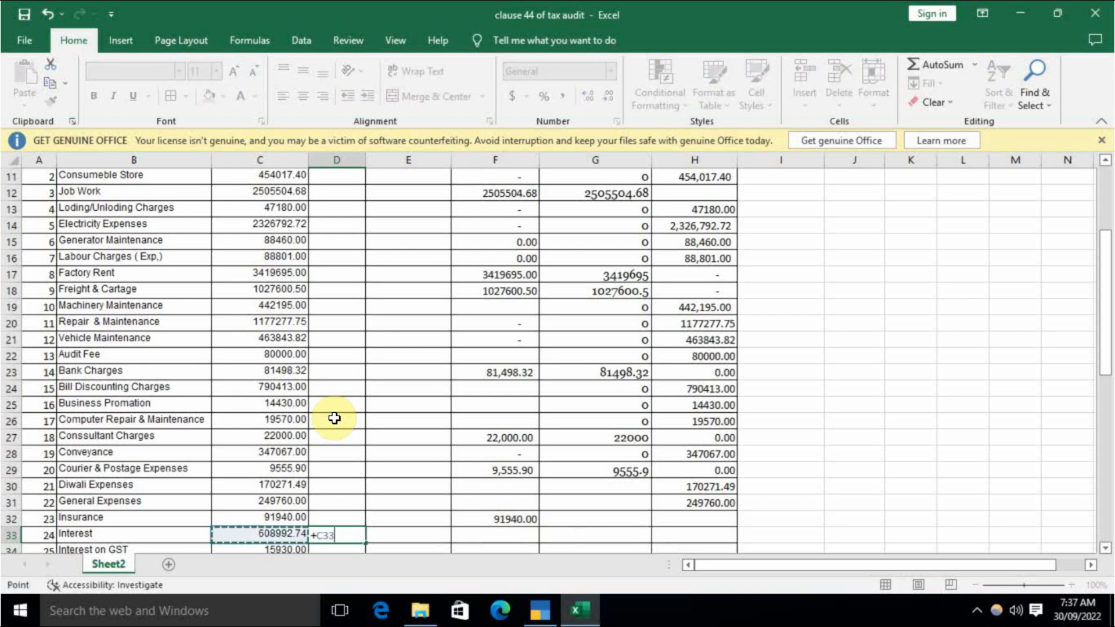
{"action": "key", "text": "Return"}
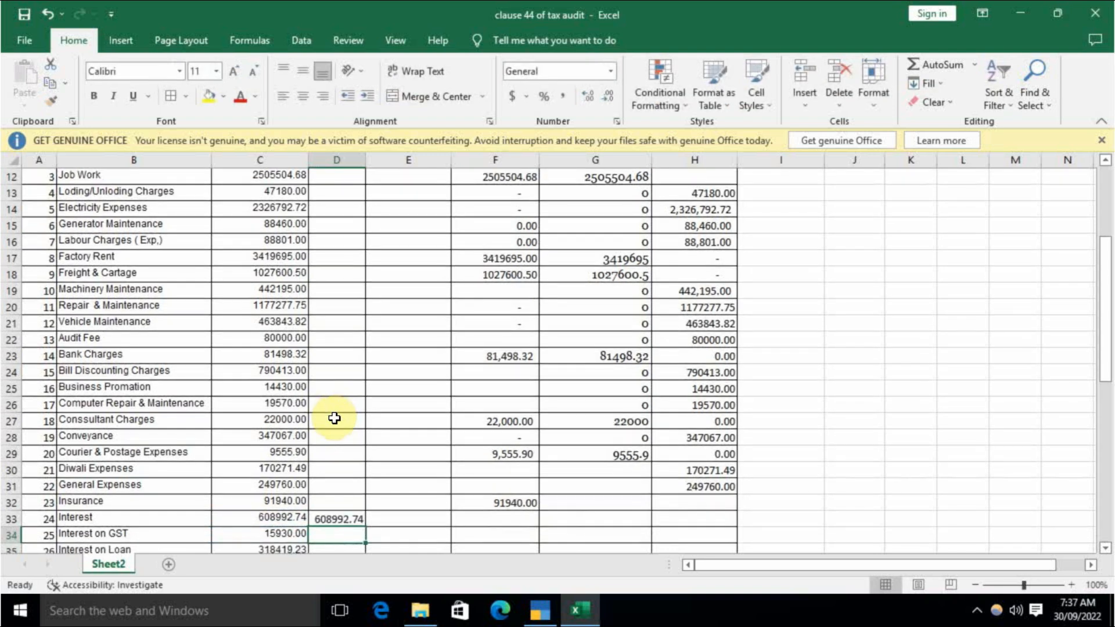
Check the table's column headings against the classification of the Interest row
{"action": "scroll", "coordinate": [335, 418], "scroll_direction": "up", "scroll_amount": 4}
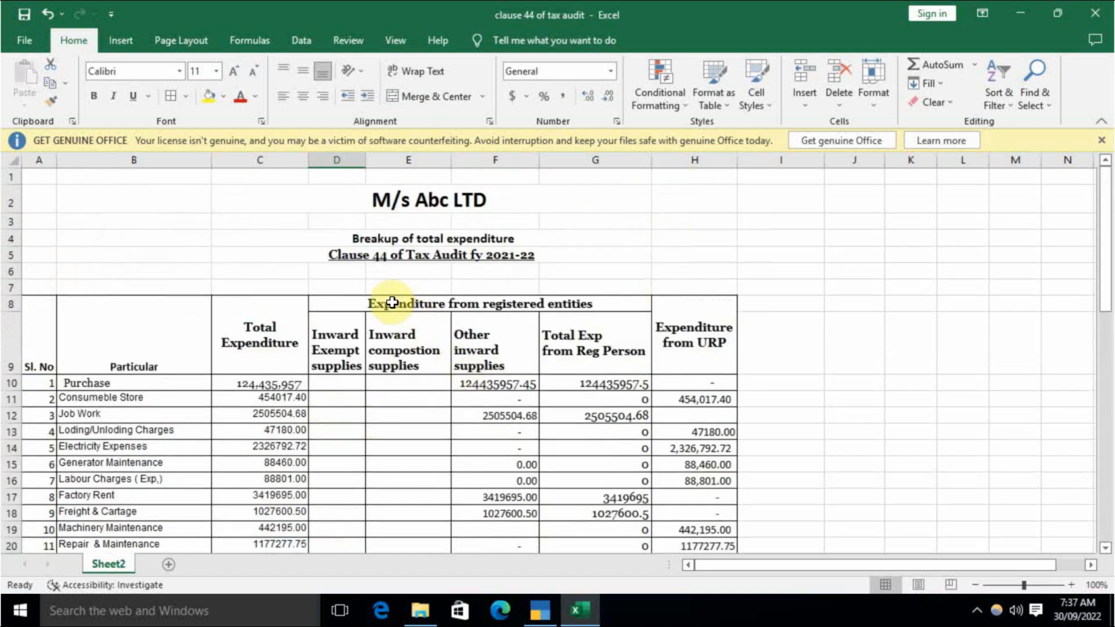
{"action": "scroll", "coordinate": [407, 377], "scroll_direction": "down", "scroll_amount": 3}
{"action": "scroll", "coordinate": [407, 482], "scroll_direction": "down", "scroll_amount": 2}
{"action": "scroll", "coordinate": [399, 441], "scroll_direction": "up", "scroll_amount": 4}
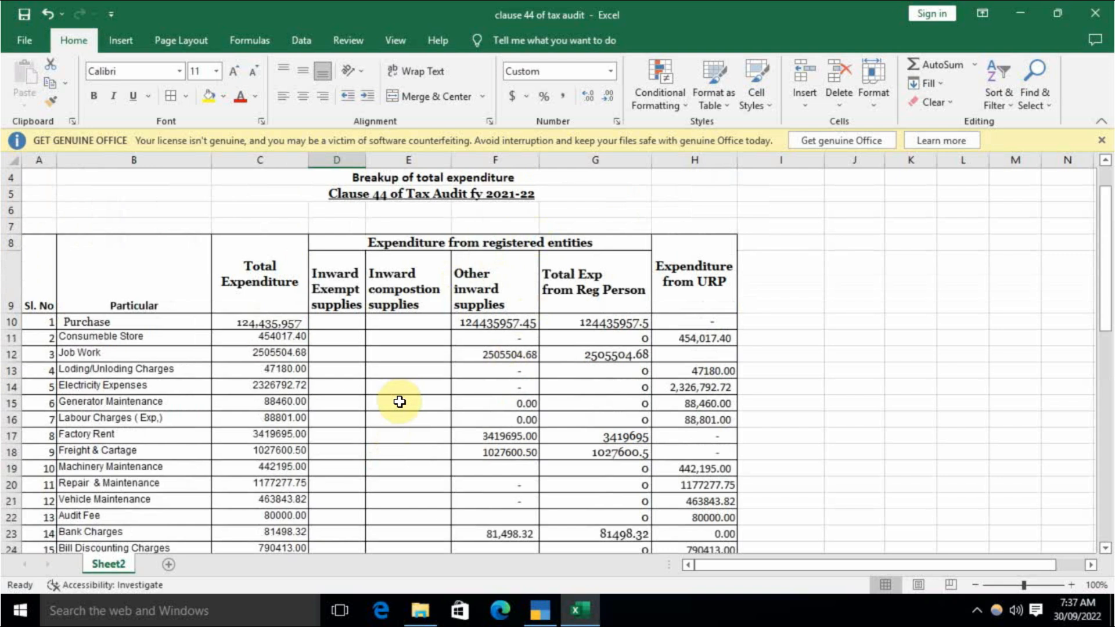
{"action": "scroll", "coordinate": [400, 407], "scroll_direction": "down", "scroll_amount": 4}
{"action": "key", "text": "Right"}
{"action": "key", "text": "Right"}
{"action": "key", "text": "Right"}
{"action": "key", "text": "Right"}
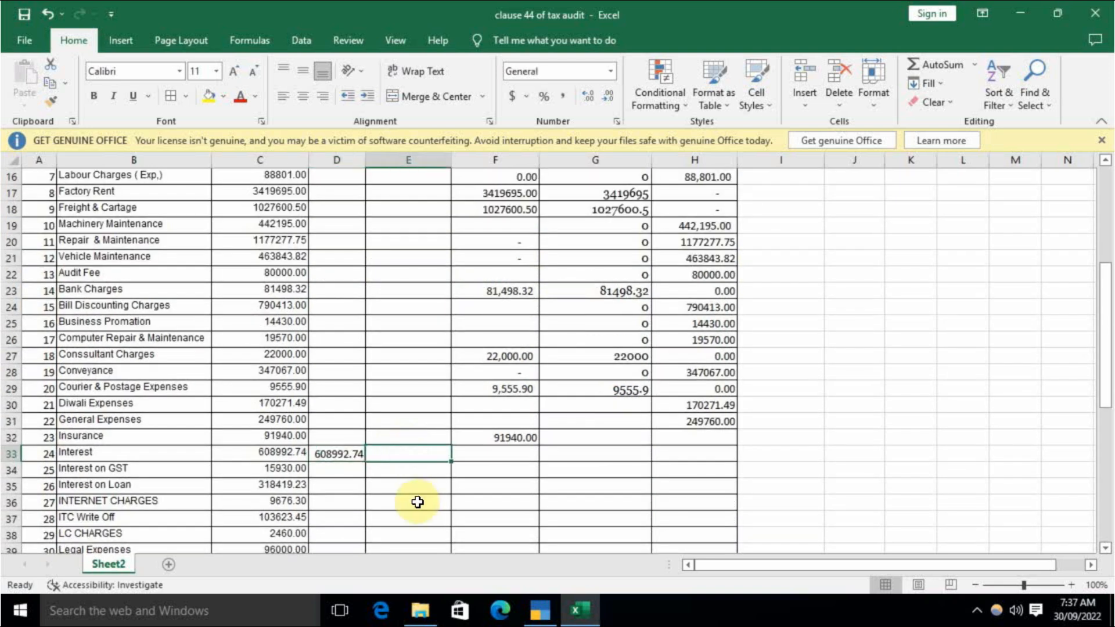
{"action": "key", "text": "Down"}
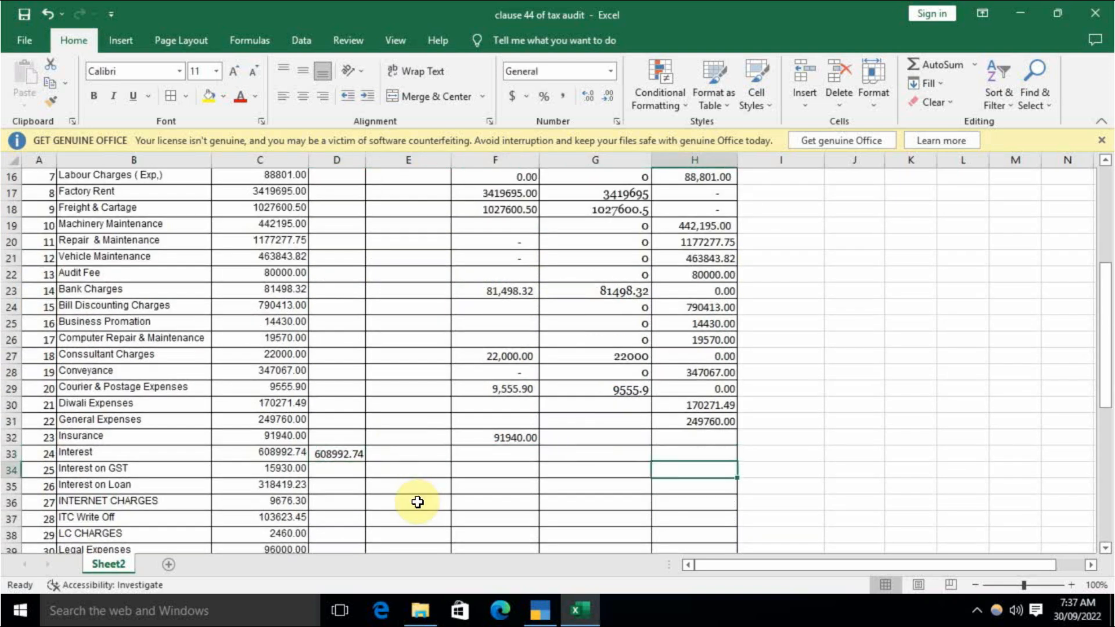
Delete the entire Interest on GST row from the expenditure table
{"action": "key", "text": "Left"}
{"action": "key", "text": "Left"}
{"action": "key", "text": "Left"}
{"action": "key", "text": "Left"}
{"action": "key", "text": "Left"}
{"action": "key", "text": "Left"}
{"action": "key", "text": "Left"}
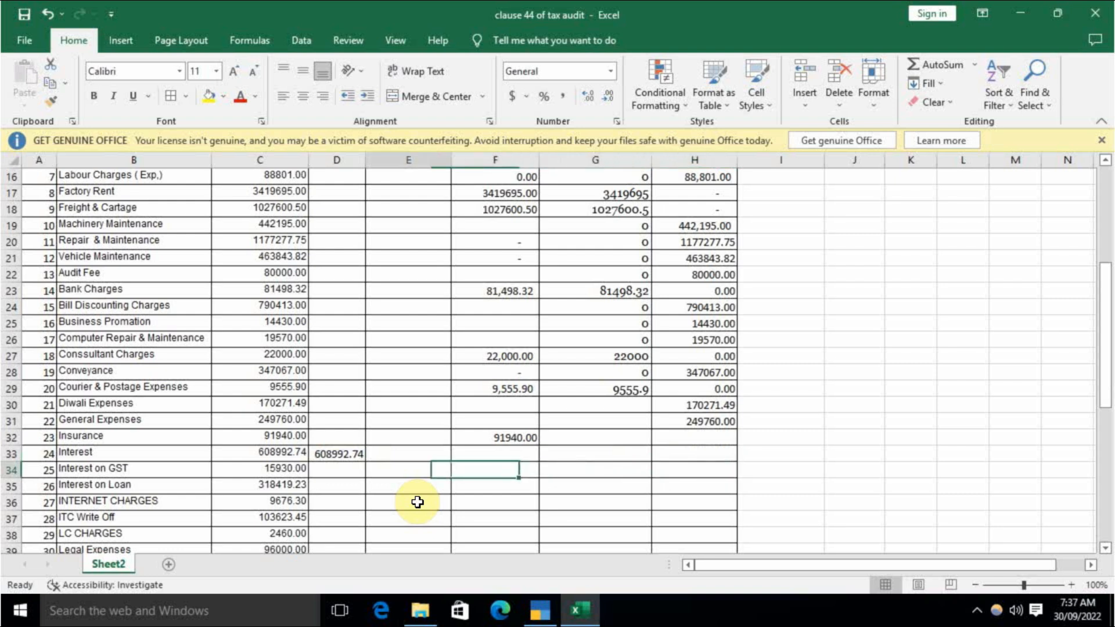
{"action": "key", "text": "Right"}
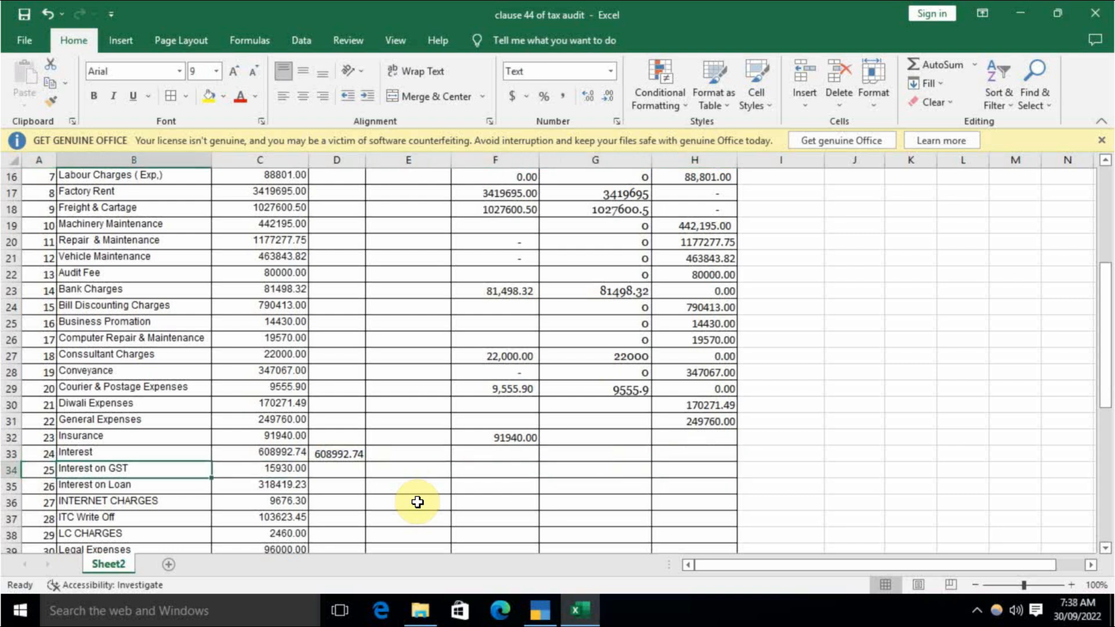
{"action": "key", "text": "shift+space"}
{"action": "key", "text": "ctrl+minus"}
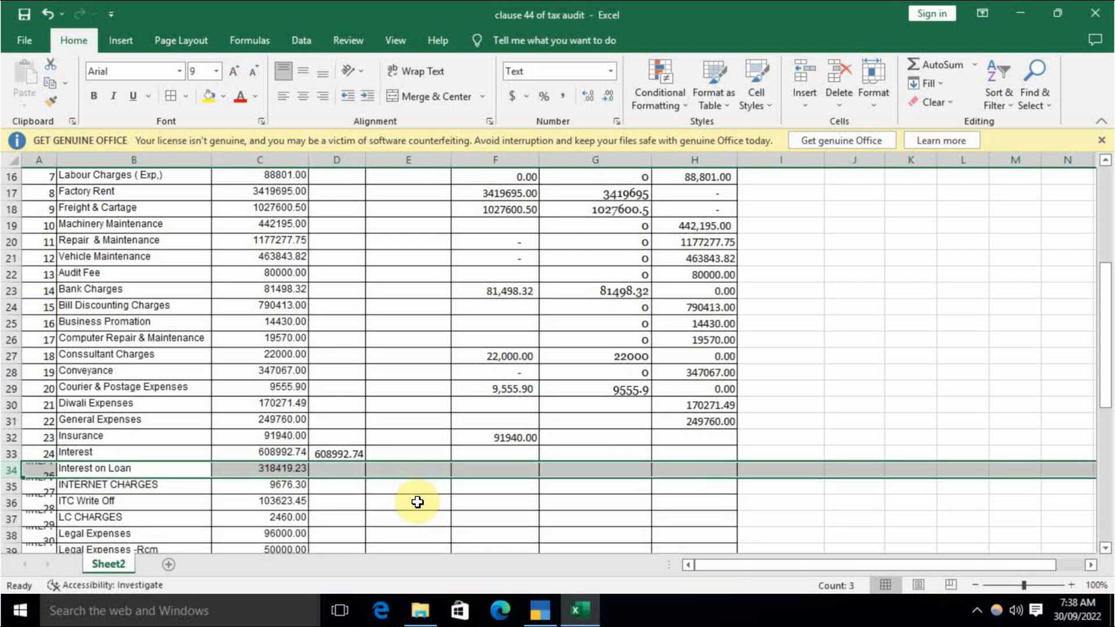
Enter the formula +C34 in the Inward Exempt supplies column for Interest on Loan
{"action": "key", "text": "Right"}
{"action": "key", "text": "Right"}
{"action": "type", "text": "+"}
{"action": "key", "text": "Left"}
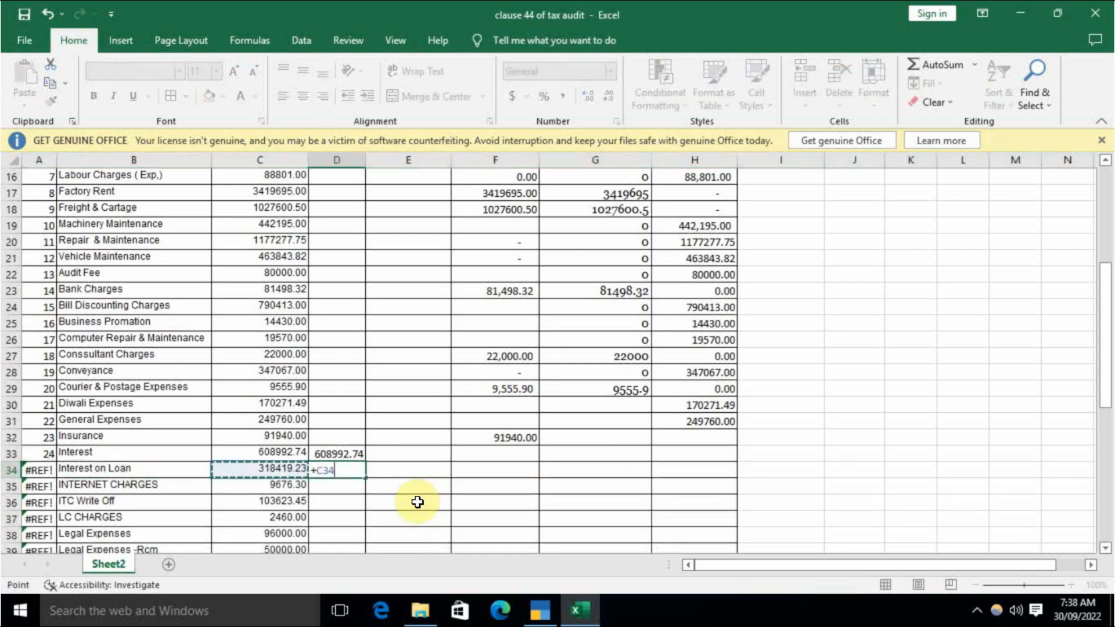
{"action": "key", "text": "Return"}
Copy the Sl. No formula from the Interest row into the Interest on Loan row to repair the numbering
{"action": "key", "text": "Up"}
{"action": "key", "text": "Left"}
{"action": "key", "text": "Left"}
{"action": "key", "text": "Left"}
{"action": "key", "text": "Up"}
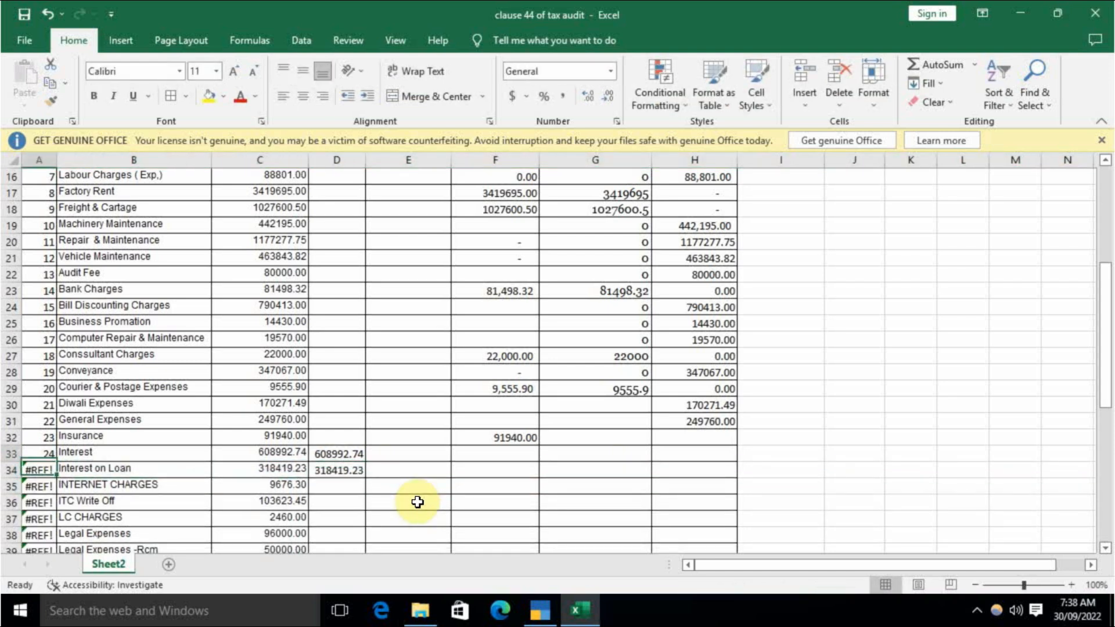
{"action": "key", "text": "ctrl+c"}
{"action": "key", "text": "Down"}
{"action": "key", "text": "Return"}
{"action": "key", "text": "Right"}
{"action": "key", "text": "Right"}
{"action": "key", "text": "Right"}
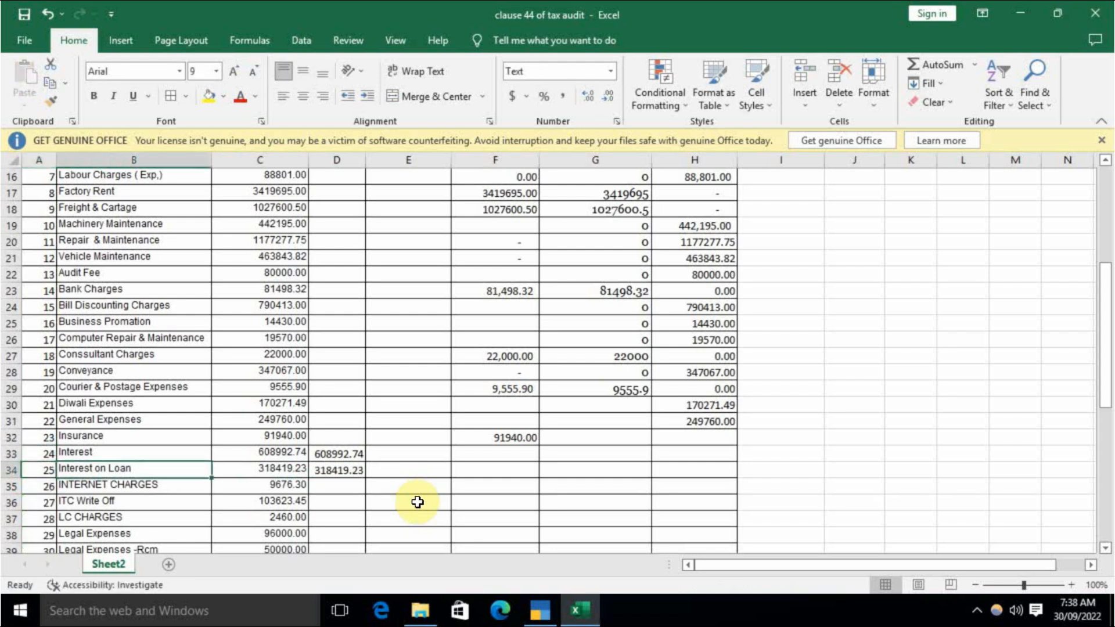
Enter the formula =C35 in column F of the Internet Charges row
{"action": "key", "text": "Down"}
{"action": "key", "text": "Right"}
{"action": "key", "text": "Right"}
{"action": "key", "text": "Right"}
{"action": "key", "text": "Right"}
{"action": "key", "text": "Right"}
{"action": "key", "text": "Left"}
{"action": "key", "text": "Left"}
{"action": "key", "text": "Left"}
{"action": "key", "text": "Left"}
{"action": "key", "text": "Left"}
{"action": "key", "text": "Left"}
{"action": "key", "text": "Left"}
{"action": "key", "text": "Right"}
{"action": "key", "text": "Right"}
{"action": "key", "text": "Right"}
{"action": "key", "text": "Right"}
{"action": "key", "text": "Right"}
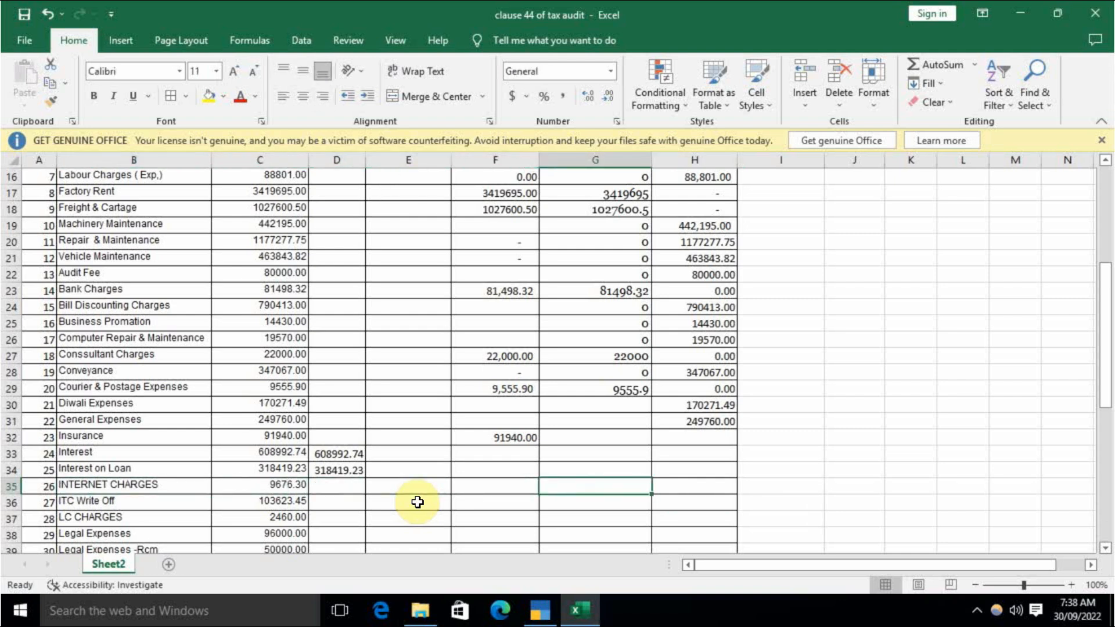
{"action": "key", "text": "Left"}
{"action": "key", "text": "Left"}
{"action": "key", "text": "Left"}
{"action": "key", "text": "Left"}
{"action": "key", "text": "Right"}
{"action": "key", "text": "Left"}
{"action": "key", "text": "Right"}
{"action": "key", "text": "Right"}
{"action": "key", "text": "Right"}
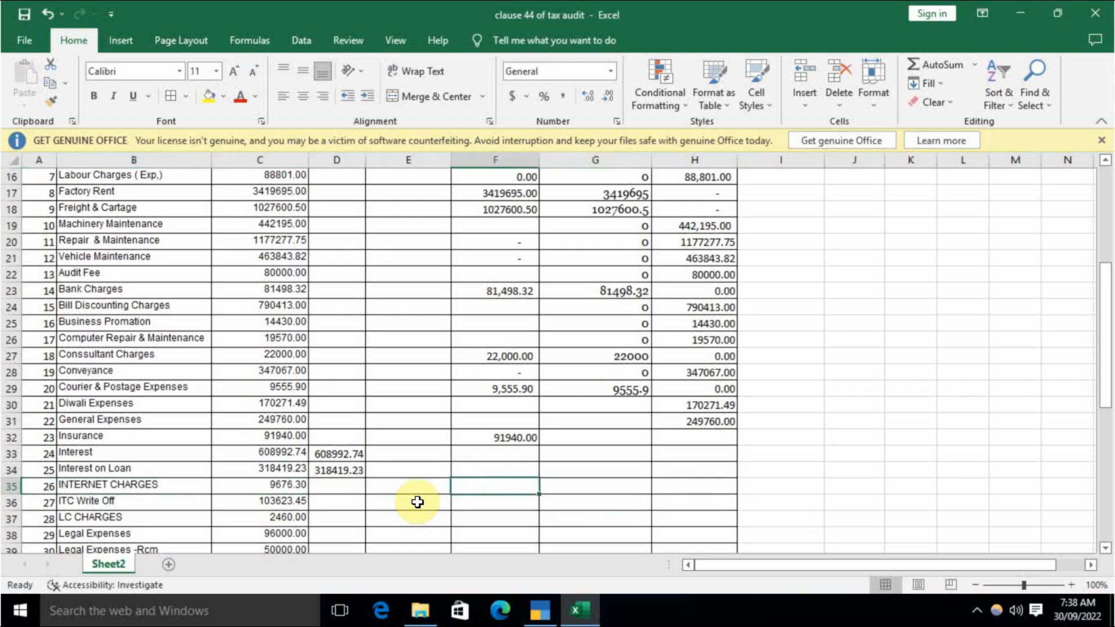
{"action": "type", "text": "="}
{"action": "key", "text": "Left"}
{"action": "key", "text": "Left"}
{"action": "key", "text": "Left"}
{"action": "key", "text": "Return"}
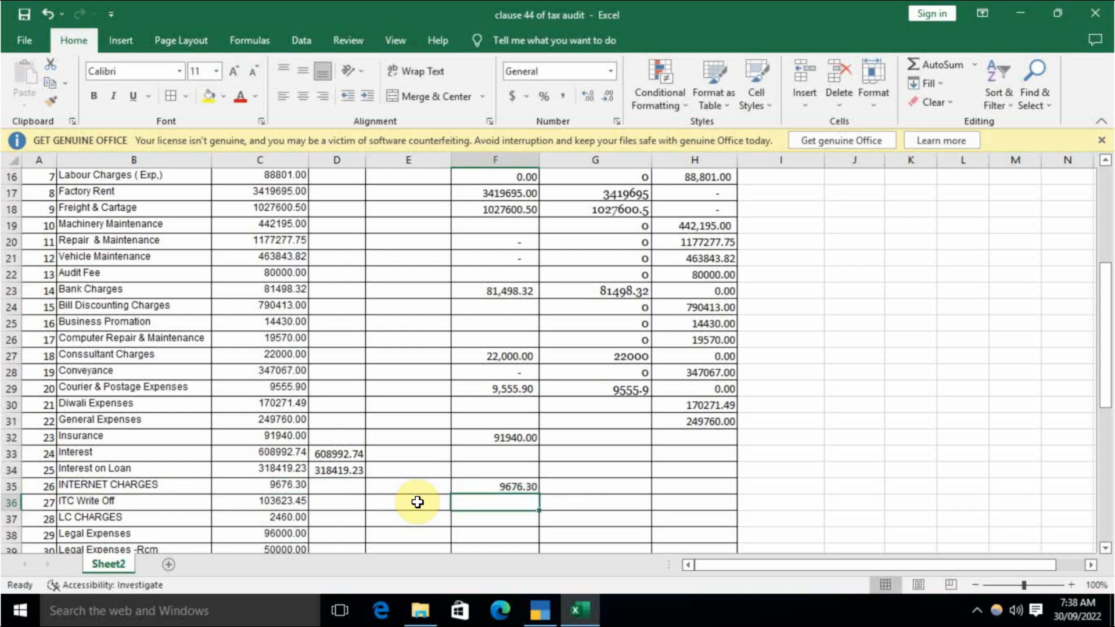
Delete the ITC Write Off row and copy the Sl. No formula from Internet Charges into the LC Charges row
{"action": "key", "text": "shift+space"}
{"action": "key", "text": "ctrl+minus"}
{"action": "key", "text": "Left"}
{"action": "key", "text": "Left"}
{"action": "key", "text": "Left"}
{"action": "key", "text": "Left"}
{"action": "key", "text": "Left"}
{"action": "key", "text": "Up"}
{"action": "key", "text": "ctrl+c"}
{"action": "key", "text": "Down"}
{"action": "key", "text": "Return"}
Enter the formula +C36 in column H to classify LC Charges
{"action": "key", "text": "Right"}
{"action": "key", "text": "Right"}
{"action": "key", "text": "Right"}
{"action": "key", "text": "Right"}
{"action": "key", "text": "Right"}
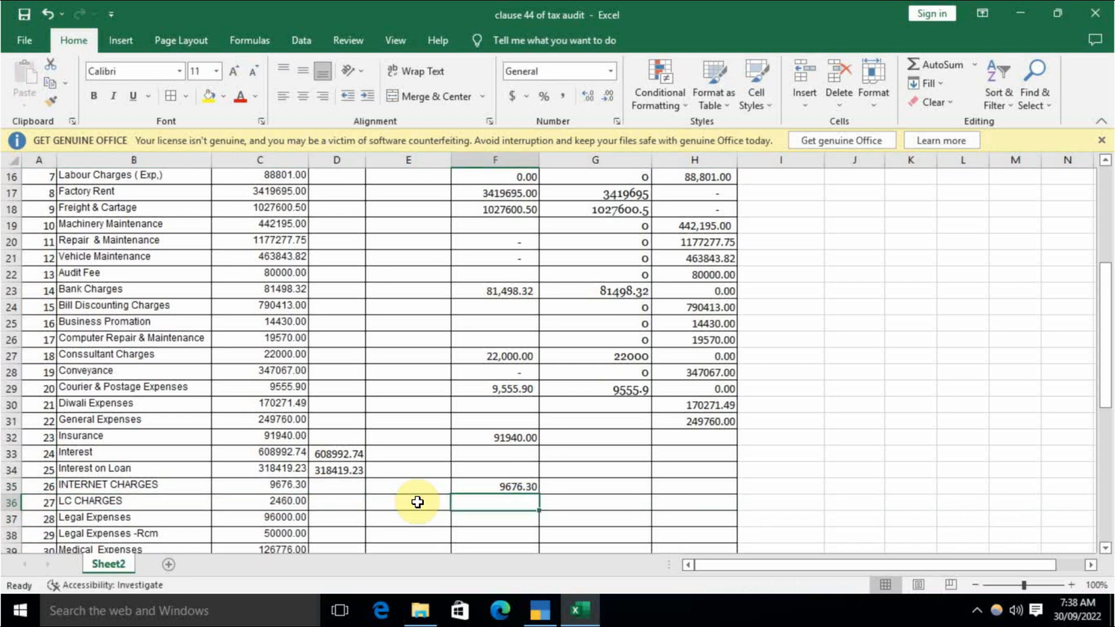
{"action": "key", "text": "Right"}
{"action": "key", "text": "Right"}
{"action": "type", "text": "+"}
{"action": "key", "text": "Left"}
{"action": "key", "text": "Left"}
{"action": "key", "text": "Left"}
{"action": "key", "text": "Left"}
{"action": "key", "text": "Left"}
{"action": "key", "text": "Return"}
{"action": "key", "text": "Left"}
{"action": "key", "text": "Left"}
{"action": "key", "text": "Left"}
{"action": "key", "text": "Left"}
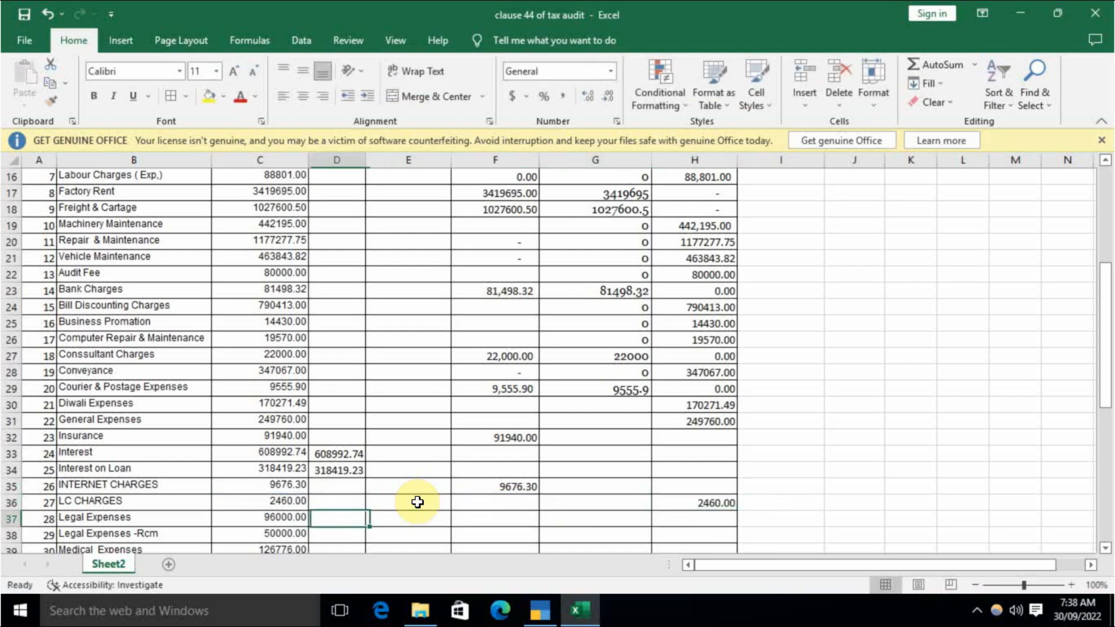
{"action": "key", "text": "Left"}
{"action": "key", "text": "Left"}
{"action": "key", "text": "Right"}
{"action": "key", "text": "Right"}
{"action": "key", "text": "Right"}
{"action": "key", "text": "Right"}
{"action": "type", "text": "+"}
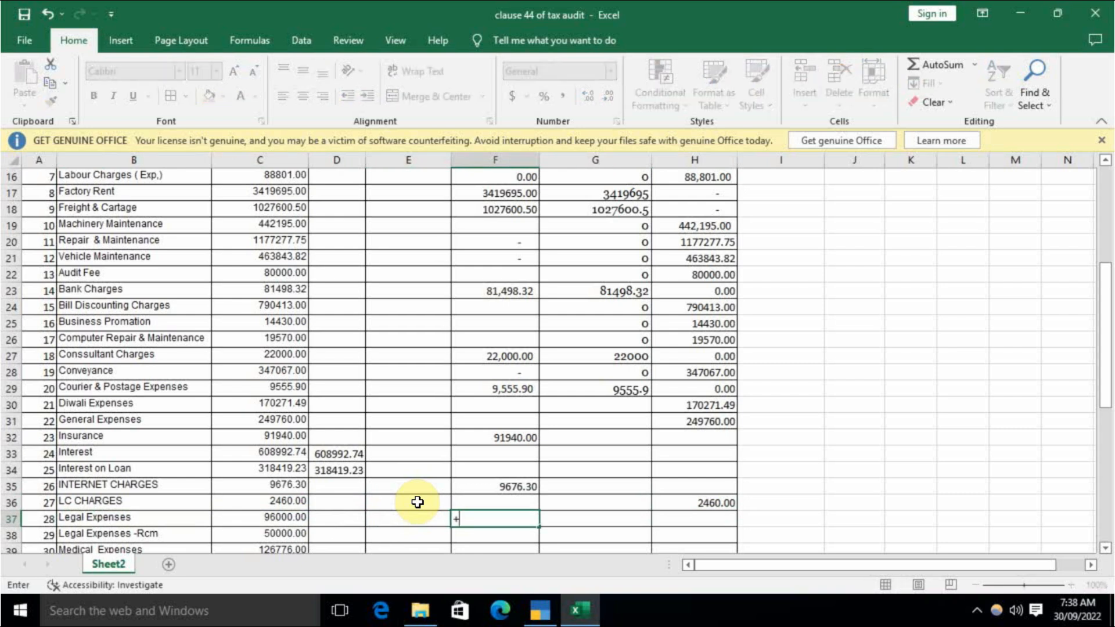
{"action": "key", "text": "Escape"}
Enter the formula +C37 in column H of the Legal Expenses row
{"action": "key", "text": "Right"}
{"action": "key", "text": "Right"}
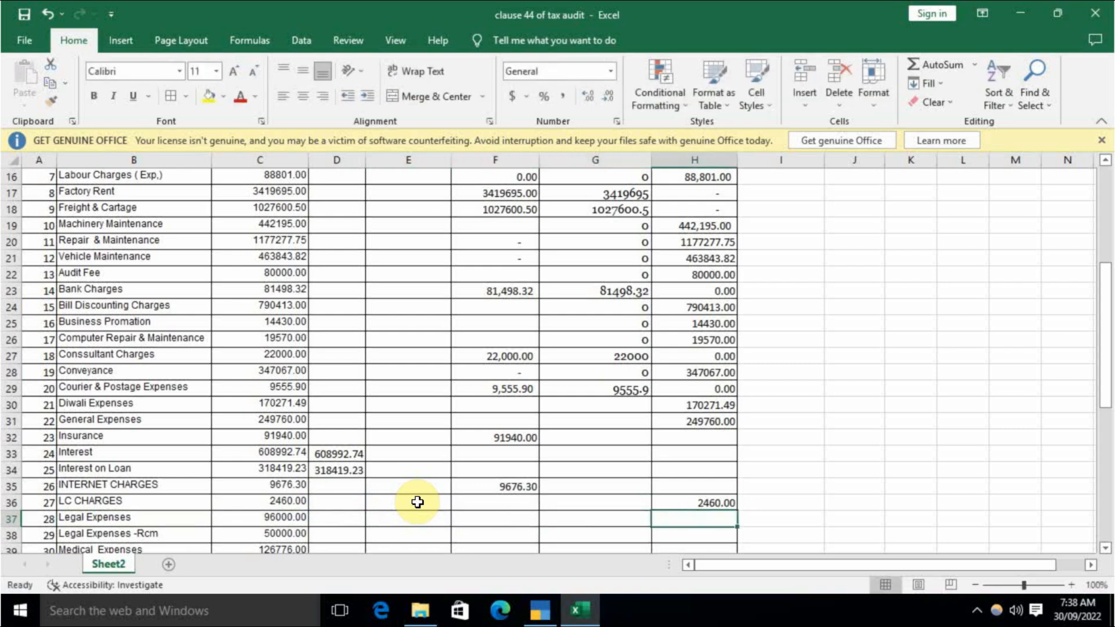
{"action": "type", "text": "+"}
{"action": "key", "text": "Left"}
{"action": "key", "text": "Left"}
{"action": "key", "text": "Left"}
{"action": "key", "text": "Left"}
{"action": "key", "text": "Left"}
{"action": "key", "text": "Return"}
Enter the formula +C38 in column F of the Legal Expenses -Rcm row
{"action": "key", "text": "Left"}
{"action": "key", "text": "Left"}
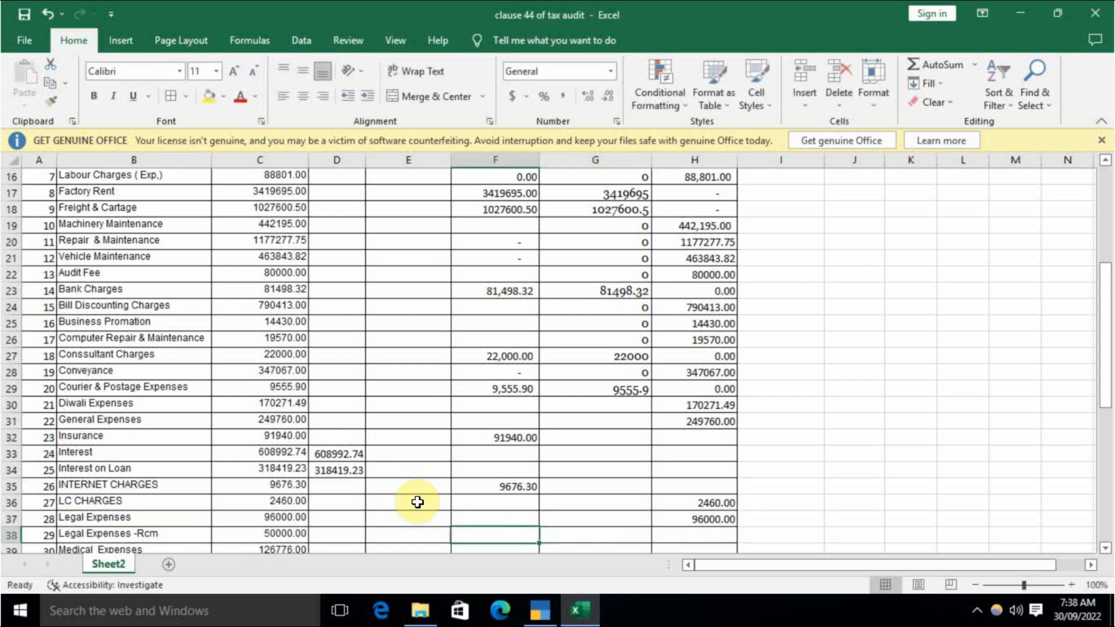
{"action": "type", "text": "+"}
{"action": "key", "text": "Left"}
{"action": "key", "text": "Left"}
{"action": "key", "text": "Left"}
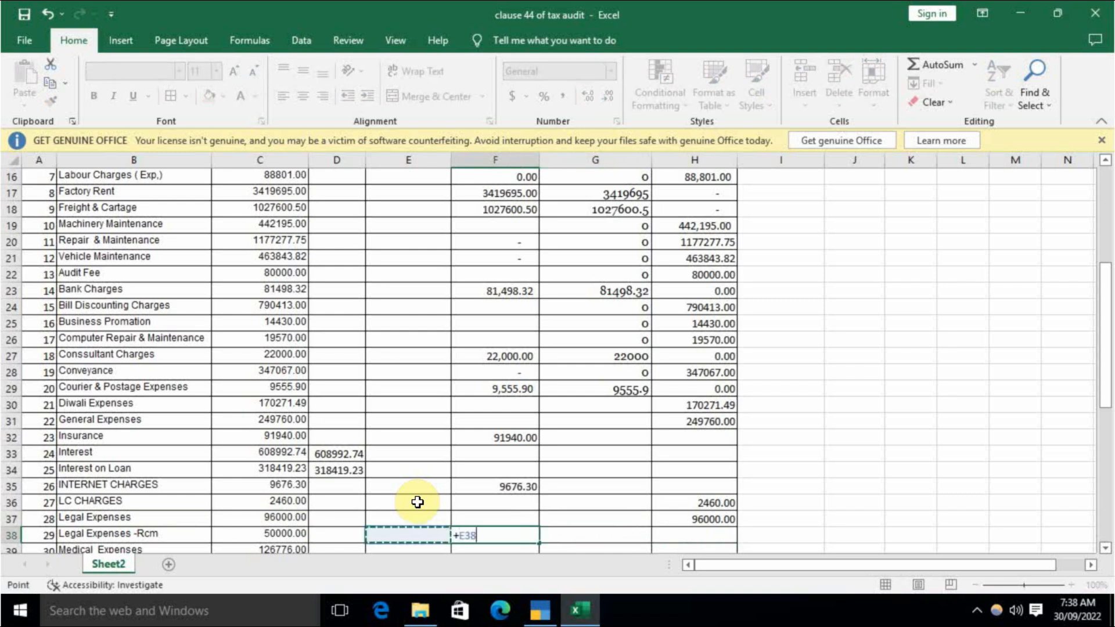
{"action": "key", "text": "Return"}
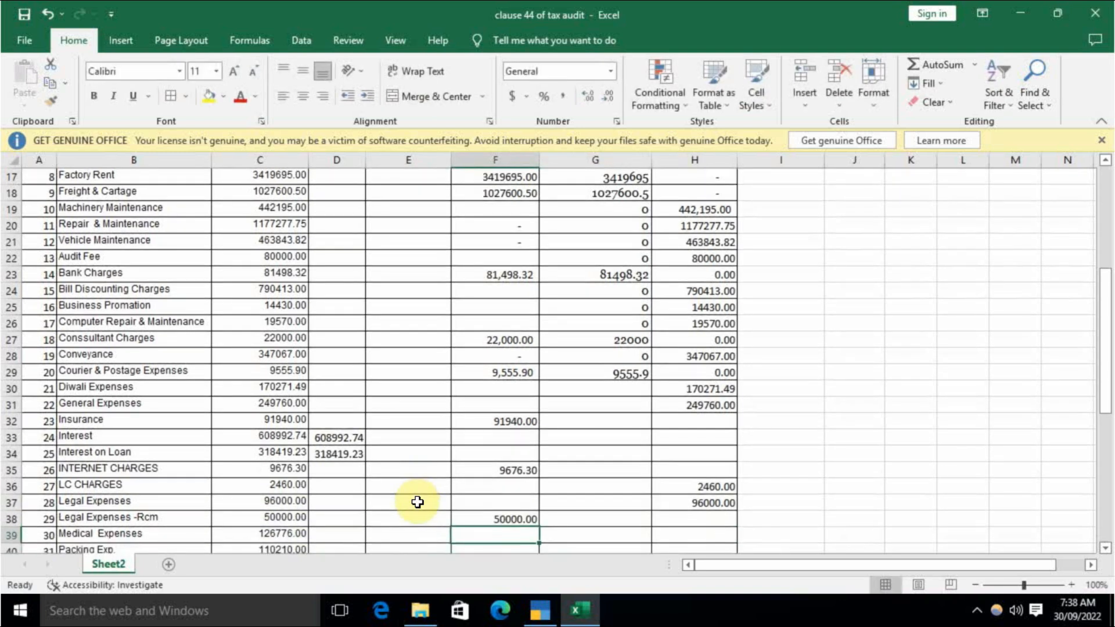
Enter the formula +C39 in column H of the Medical Expenses row
{"action": "key", "text": "Right"}
{"action": "key", "text": "Right"}
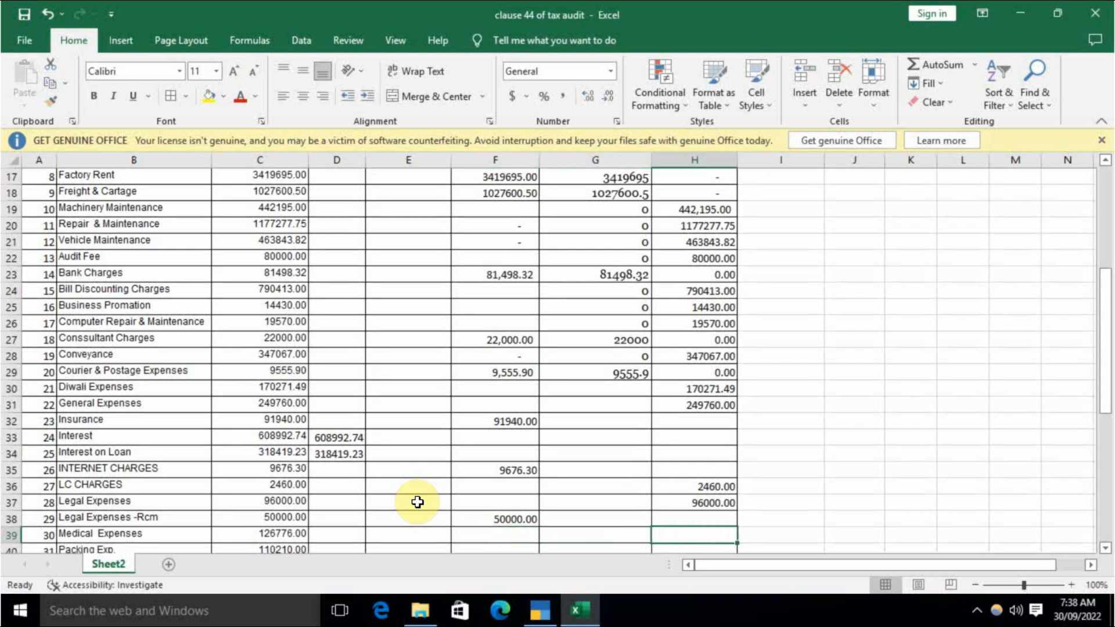
{"action": "type", "text": "+"}
{"action": "key", "text": "Left"}
{"action": "key", "text": "Left"}
{"action": "key", "text": "Left"}
{"action": "key", "text": "Left"}
{"action": "key", "text": "Left"}
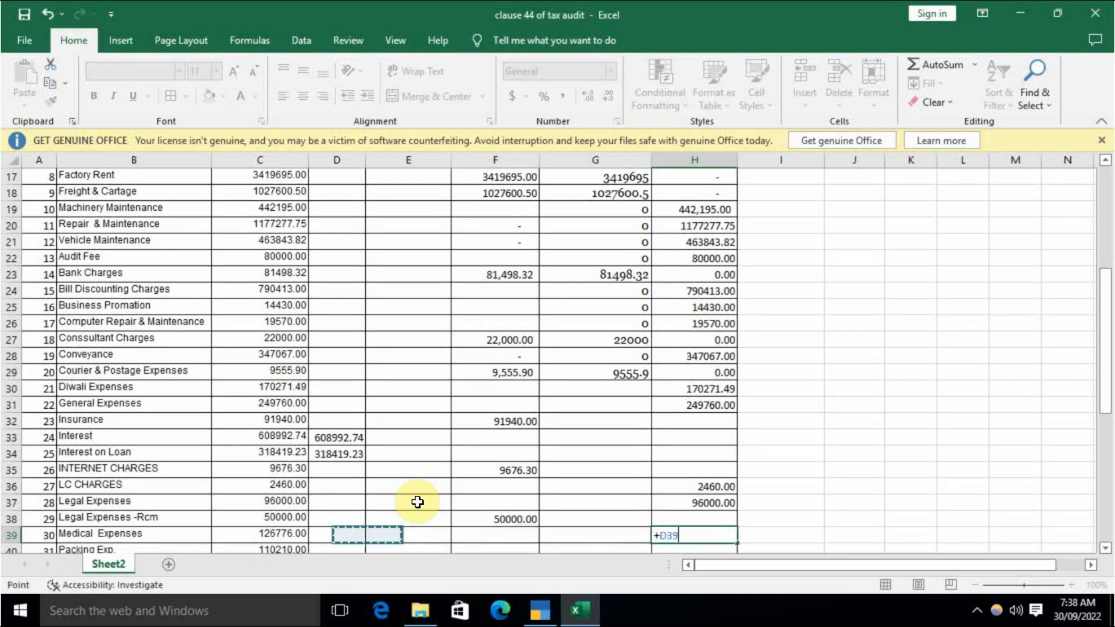
{"action": "key", "text": "Return"}
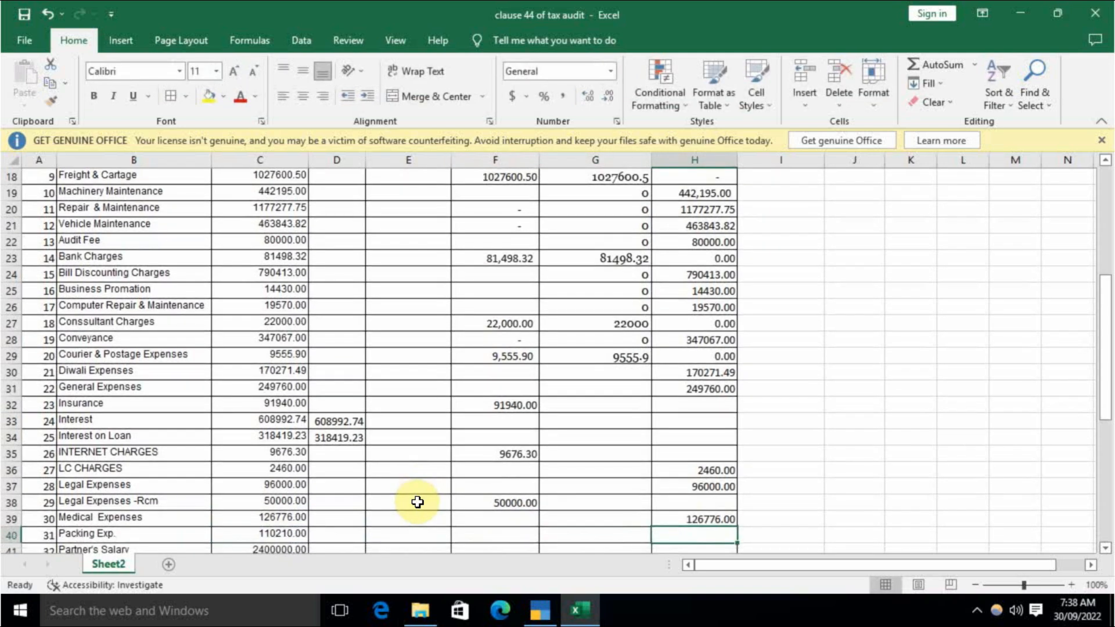
Enter the formula +C40 in column H of the Packing Exp. row
{"action": "type", "text": "+"}
{"action": "key", "text": "Left"}
{"action": "key", "text": "Left"}
{"action": "key", "text": "Left"}
{"action": "key", "text": "Left"}
{"action": "key", "text": "Left"}
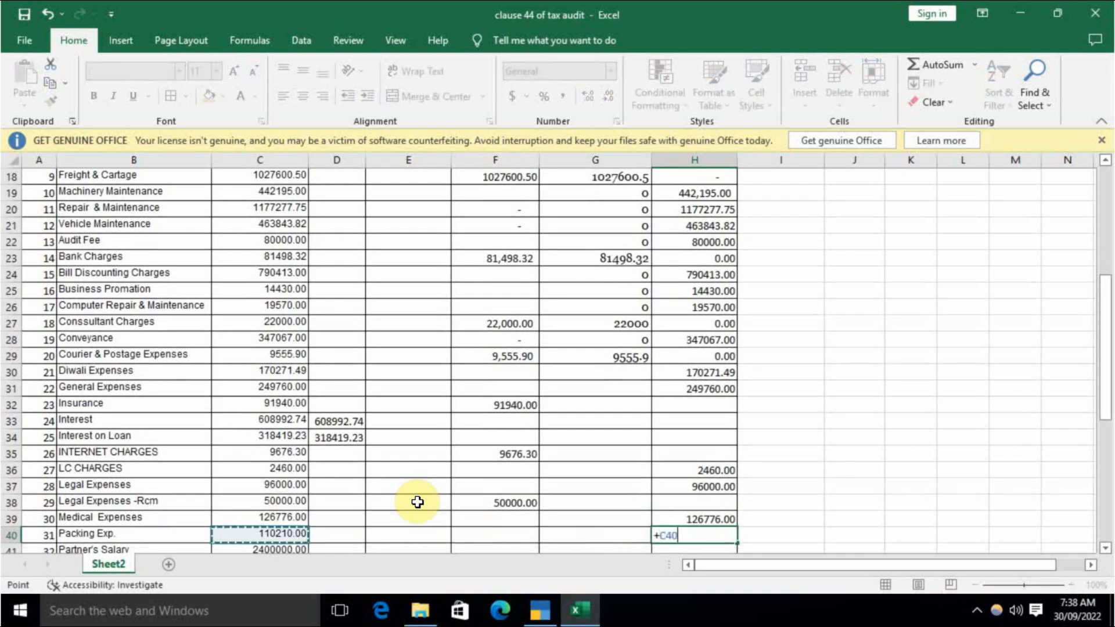
{"action": "key", "text": "Return"}
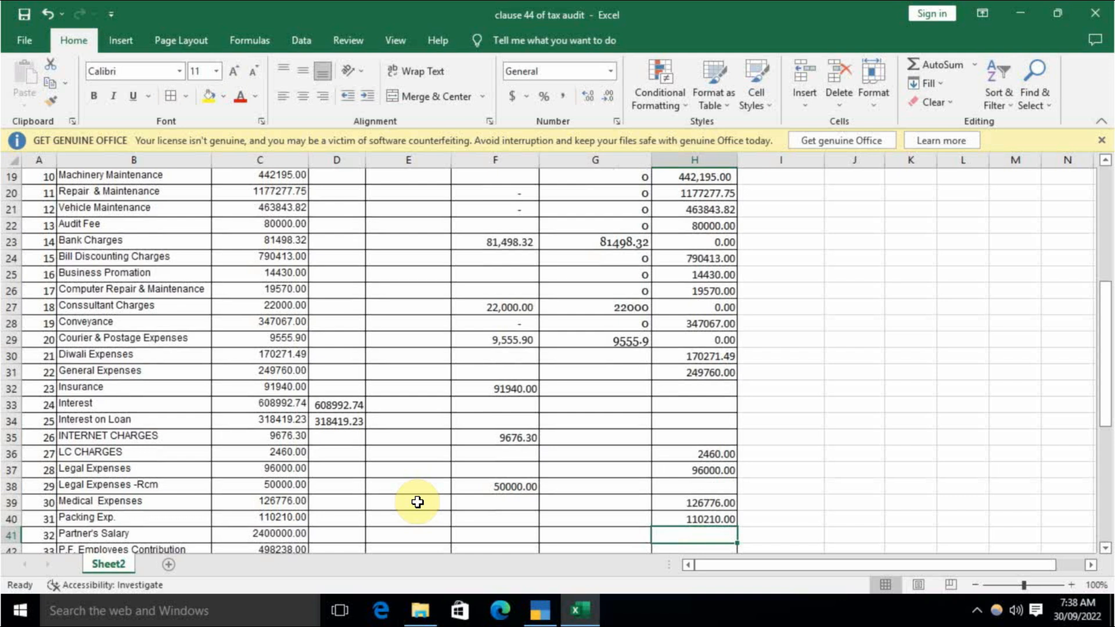
Delete the entire Partner's Salary and P.F. Employees Contribution rows from the expenditure table
{"action": "key", "text": "shift+space"}
{"action": "key", "text": "ctrl+minus"}
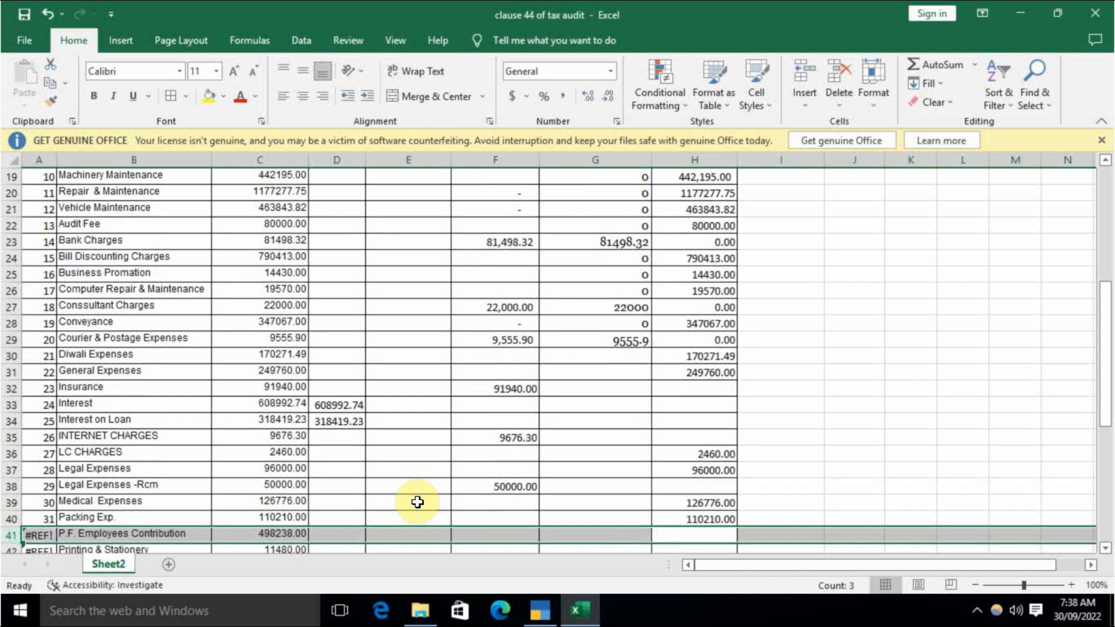
{"action": "key", "text": "Left"}
{"action": "key", "text": "Right"}
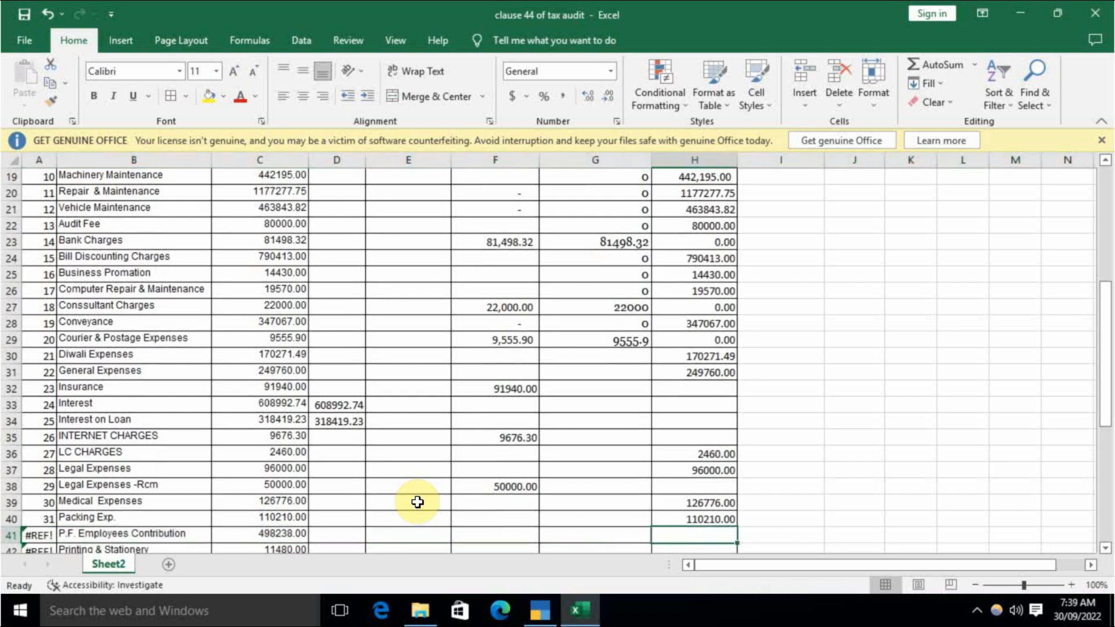
{"action": "key", "text": "ctrl+space"}
{"action": "key", "text": "Down"}
{"action": "key", "text": "Up"}
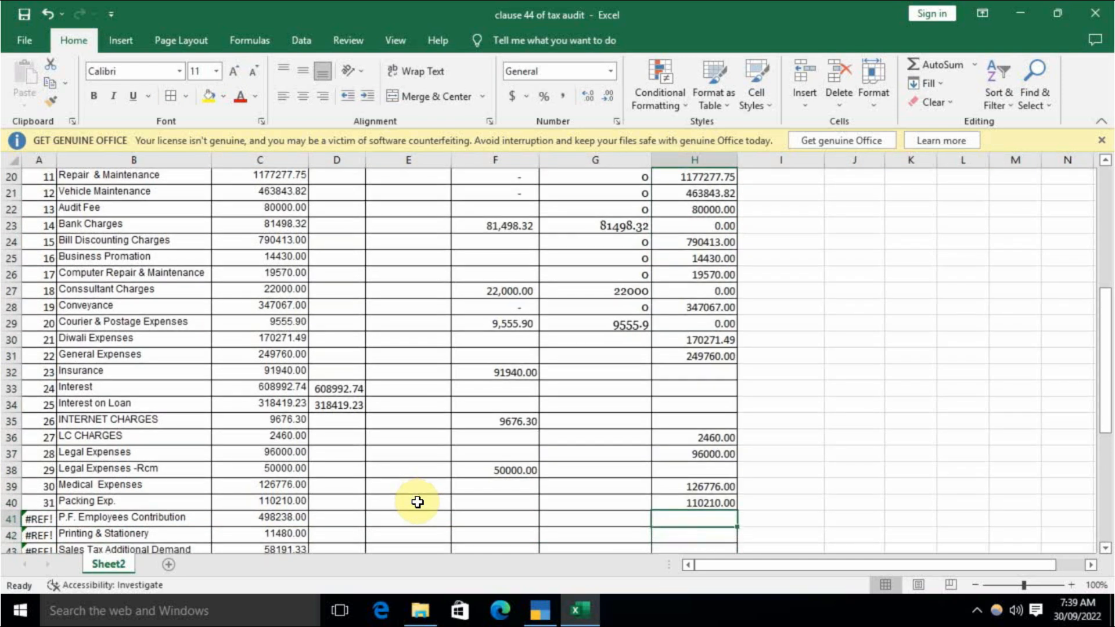
{"action": "key", "text": "shift+space"}
{"action": "key", "text": "ctrl+minus"}
{"action": "key", "text": "Left"}
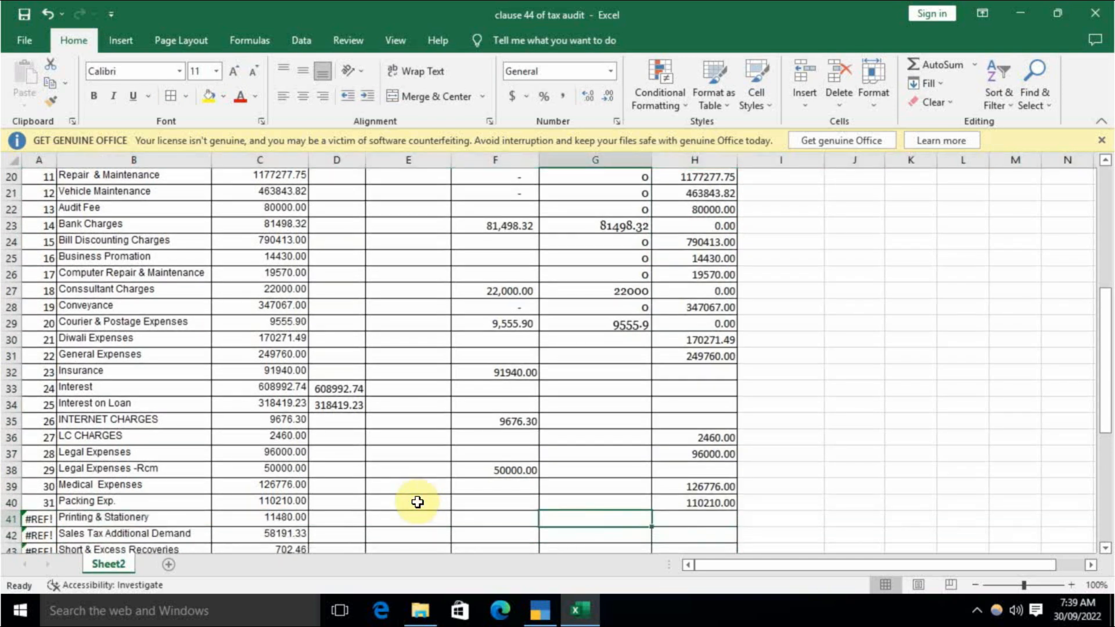
Copy the Sl. No formula from the Packing Exp. row into the Printing & Stationery row to repair the numbering
{"action": "key", "text": "Home"}
{"action": "key", "text": "Up"}
{"action": "key", "text": "ctrl+c"}
{"action": "key", "text": "Down"}
{"action": "key", "text": "Return"}
Enter the formula +C41 in column H of the Printing & Stationery row
{"action": "key", "text": "Right"}
{"action": "key", "text": "Right"}
{"action": "key", "text": "Right"}
{"action": "key", "text": "Right"}
{"action": "key", "text": "Right"}
{"action": "key", "text": "Right"}
{"action": "key", "text": "Right"}
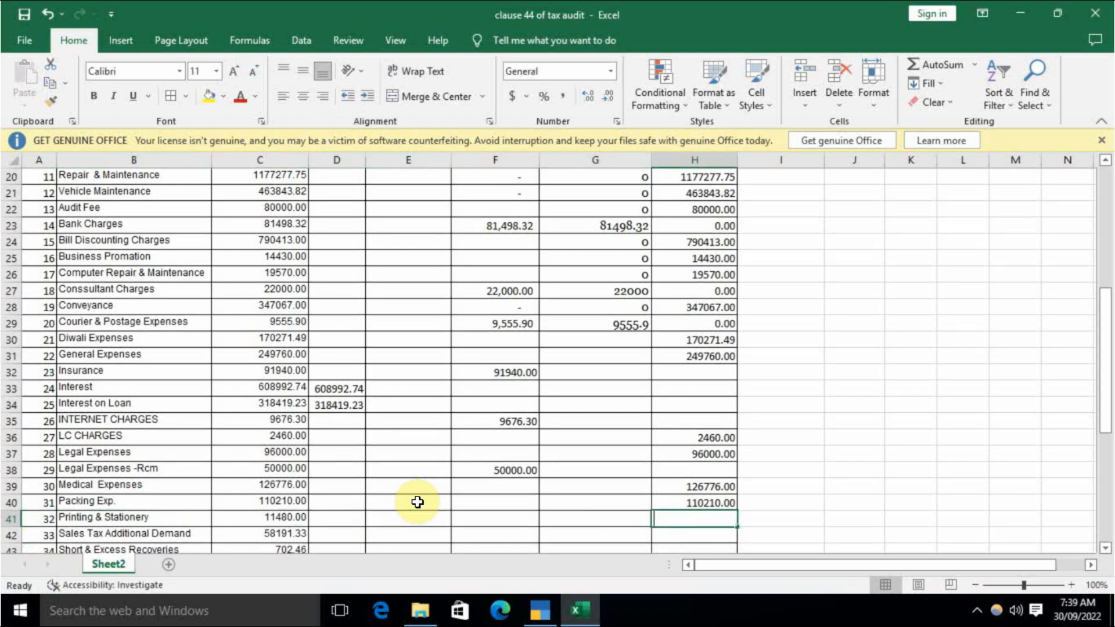
{"action": "type", "text": "+"}
{"action": "key", "text": "Left"}
{"action": "key", "text": "Left"}
{"action": "key", "text": "Left"}
{"action": "key", "text": "Left"}
{"action": "key", "text": "Left"}
{"action": "key", "text": "Return"}
{"action": "type", "text": "+"}
{"action": "key", "text": "Escape"}
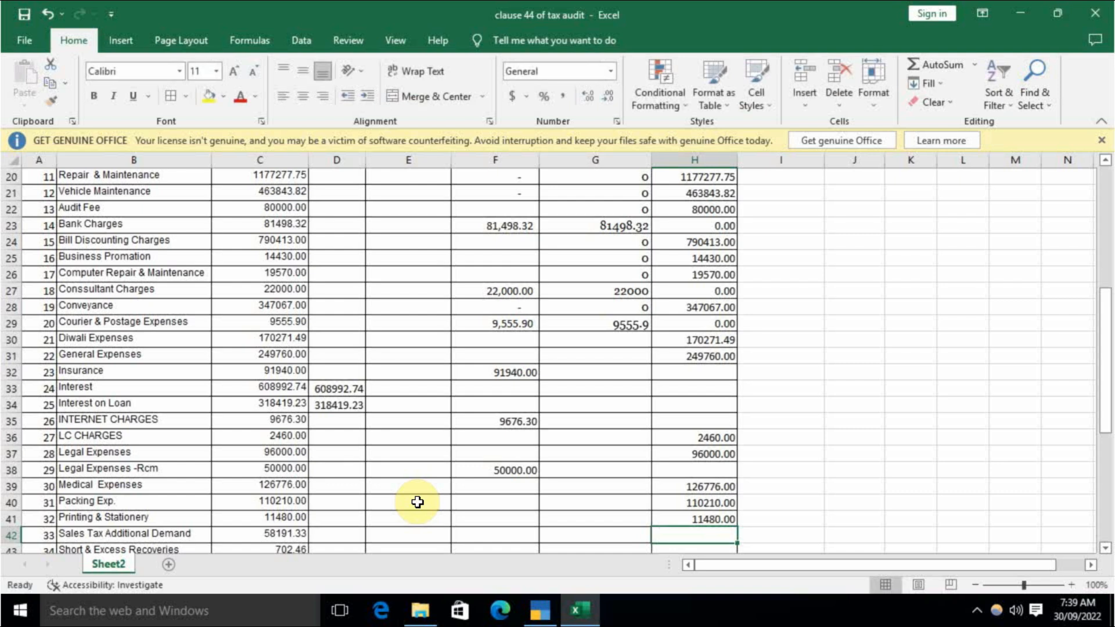
Delete the entire Sales Tax Additional Demand row from the expenditure table
{"action": "key", "text": "shift+space"}
{"action": "key", "text": "ctrl+minus"}
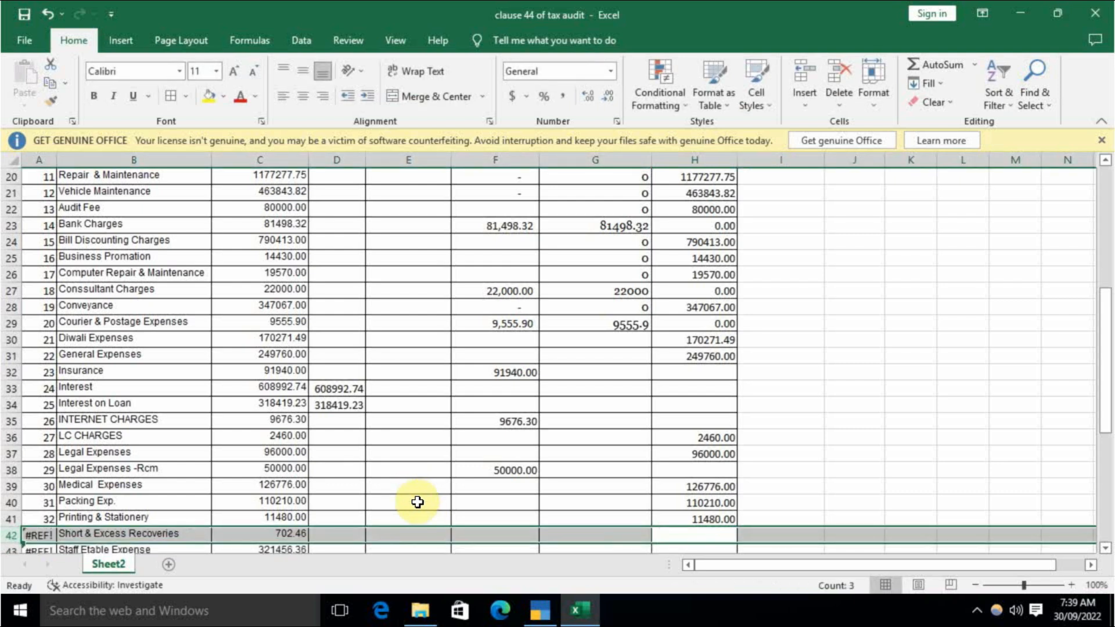
{"action": "key", "text": "Down"}
{"action": "key", "text": "Up"}
Move the Sl. No formula from the Printing & Stationery row into the Short & Excess Recoveries row
{"action": "key", "text": "Left"}
{"action": "key", "text": "Left"}
{"action": "key", "text": "Left"}
{"action": "key", "text": "Left"}
{"action": "key", "text": "Left"}
{"action": "key", "text": "Left"}
{"action": "key", "text": "Left"}
{"action": "key", "text": "Up"}
{"action": "key", "text": "ctrl+x"}
{"action": "key", "text": "Down"}
{"action": "key", "text": "Return"}
{"action": "key", "text": "Right"}
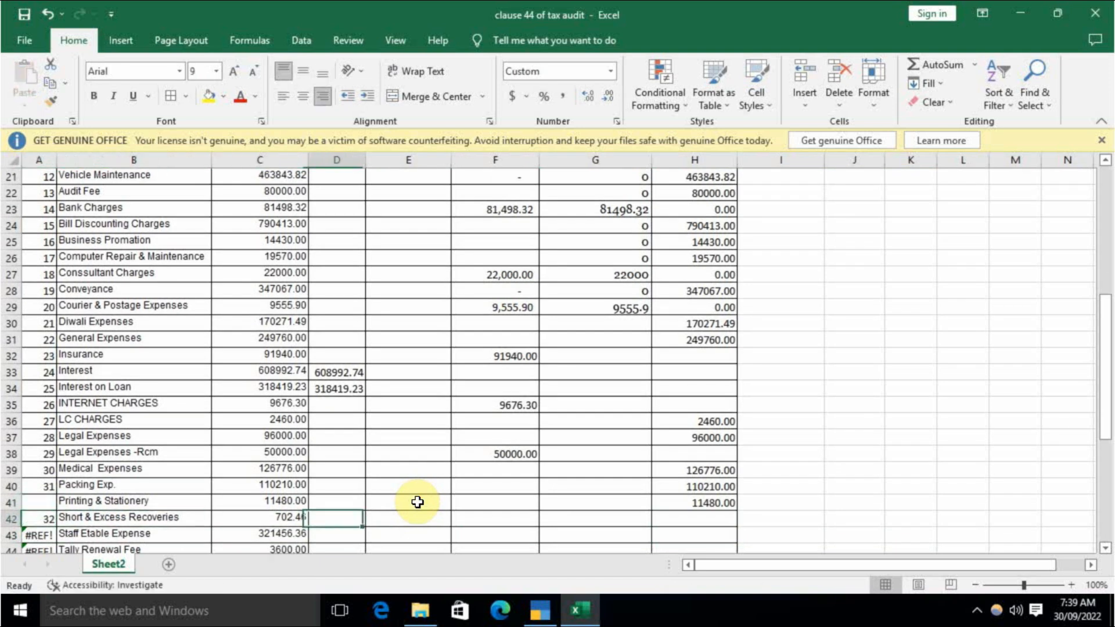
Copy the Sl. No formula from the Packing Exp. row into the blank Printing & Stationery row
{"action": "key", "text": "Left"}
{"action": "key", "text": "Up"}
{"action": "key", "text": "Up"}
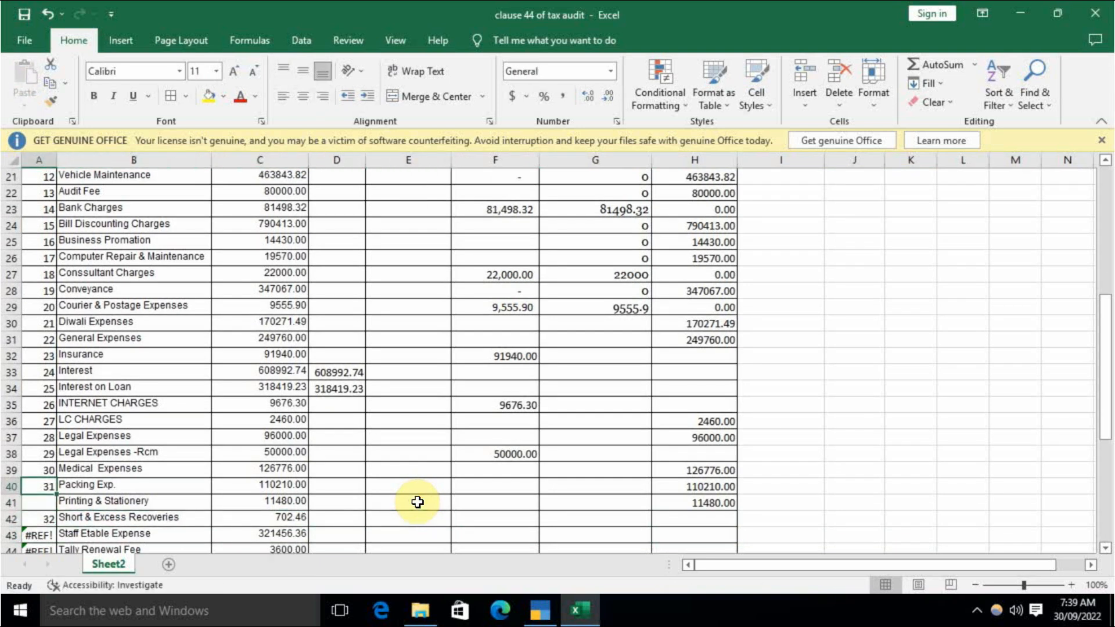
{"action": "key", "text": "ctrl+c"}
{"action": "key", "text": "Down"}
{"action": "key", "text": "Return"}
Copy the Sl. No formula down through the Staff Etable Expense row to repair the remaining serial numbers
{"action": "key", "text": "Down"}
{"action": "key", "text": "Down"}
{"action": "key", "text": "Down"}
{"action": "key", "text": "Down"}
{"action": "key", "text": "Down"}
{"action": "key", "text": "Down"}
{"action": "key", "text": "Up"}
{"action": "key", "text": "Up"}
{"action": "key", "text": "Up"}
{"action": "key", "text": "Up"}
{"action": "key", "text": "Up"}
{"action": "key", "text": "ctrl+c"}
{"action": "key", "text": "Down"}
{"action": "key", "text": "Return"}
{"action": "key", "text": "ctrl+c"}
{"action": "key", "text": "Down"}
{"action": "key", "text": "Return"}
Enter the formula +C42 in the Expenditure from URP column of the Short & Excess Recoveries row
{"action": "key", "text": "Right"}
{"action": "key", "text": "Right"}
{"action": "key", "text": "Right"}
{"action": "key", "text": "Right"}
{"action": "key", "text": "Right"}
{"action": "key", "text": "Right"}
{"action": "key", "text": "Right"}
{"action": "key", "text": "Up"}
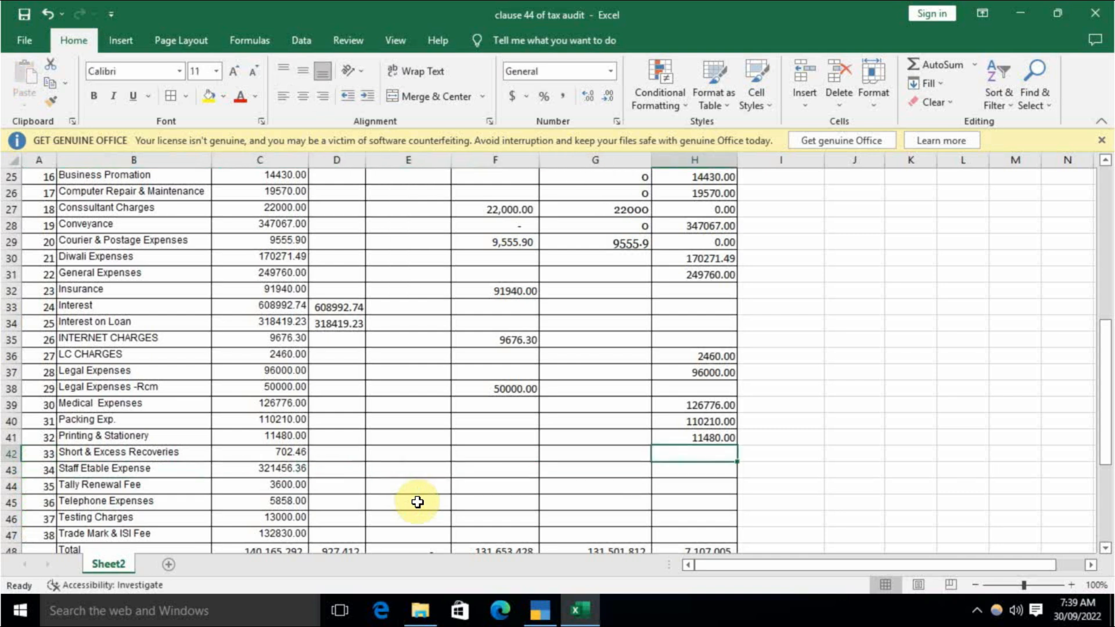
{"action": "type", "text": "+"}
{"action": "key", "text": "Left"}
{"action": "key", "text": "Left"}
{"action": "key", "text": "Left"}
{"action": "key", "text": "Left"}
{"action": "key", "text": "Left"}
{"action": "key", "text": "Return"}
Enter the formula +C43 in the Expenditure from URP column of the Staff Etable Expense row
{"action": "type", "text": "+"}
{"action": "key", "text": "Left"}
{"action": "key", "text": "Left"}
{"action": "key", "text": "Left"}
{"action": "key", "text": "Left"}
{"action": "key", "text": "Left"}
{"action": "key", "text": "Return"}
{"action": "type", "text": "+"}
{"action": "key", "text": "Left"}
{"action": "key", "text": "Left"}
{"action": "key", "text": "Left"}
{"action": "key", "text": "Escape"}
Enter the formula +C44 in the Other inward supplies column of the Tally Renewal Fee row
{"action": "key", "text": "Left"}
{"action": "key", "text": "Left"}
{"action": "key", "text": "Left"}
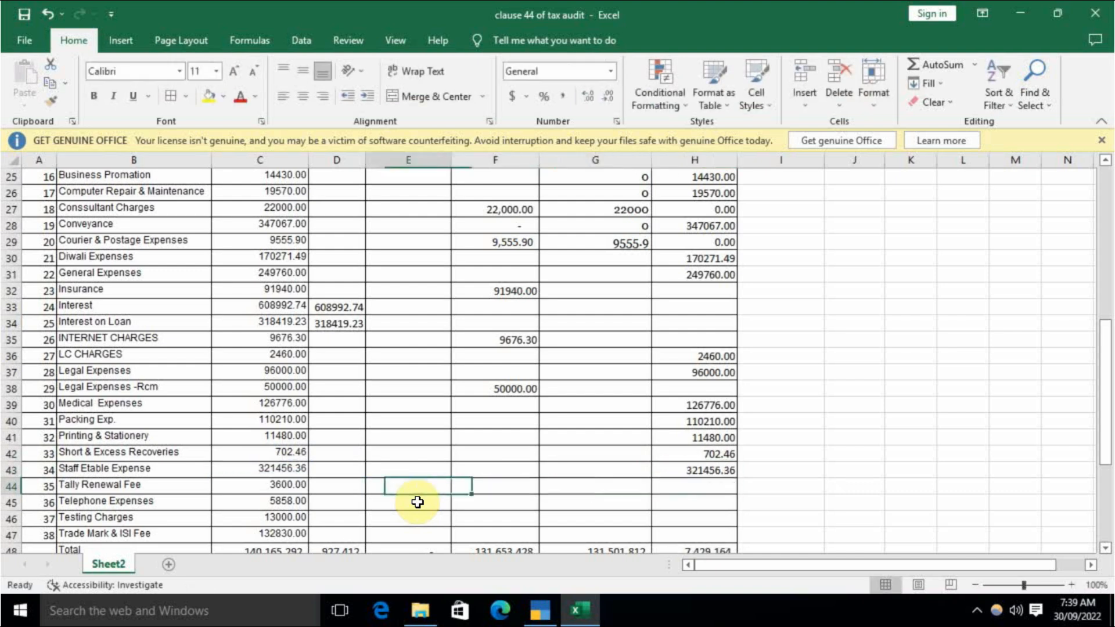
{"action": "key", "text": "Right"}
{"action": "type", "text": "+"}
{"action": "key", "text": "Left"}
{"action": "key", "text": "Left"}
{"action": "key", "text": "Left"}
{"action": "key", "text": "Return"}
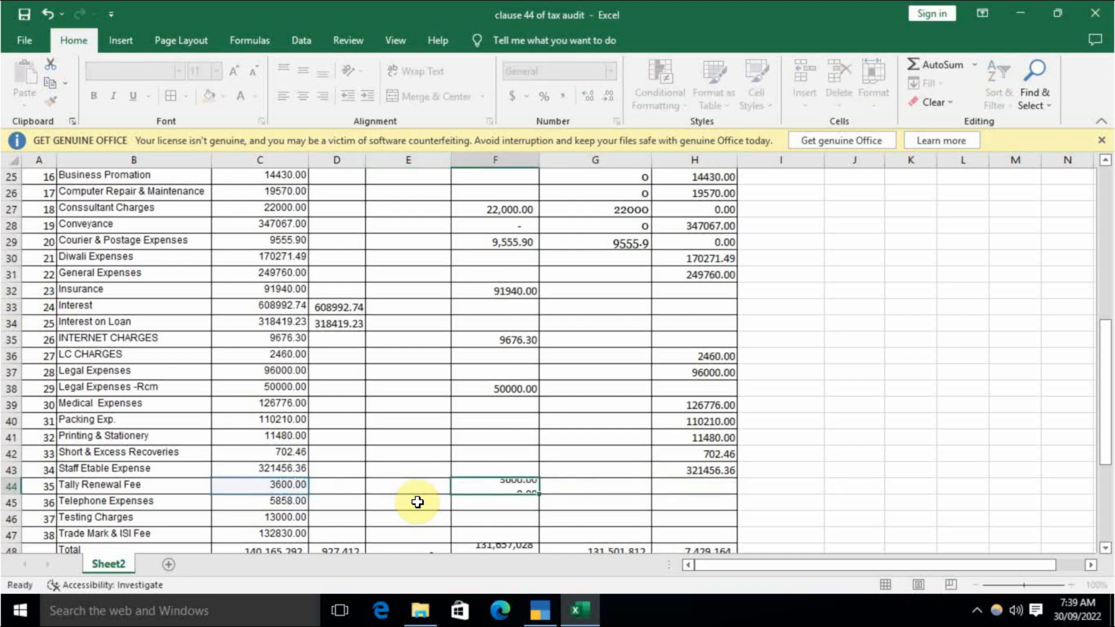
Enter the formula +C45 in the Expenditure from URP column of the Telephone Expenses row
{"action": "key", "text": "Right"}
{"action": "key", "text": "Right"}
{"action": "type", "text": "+"}
{"action": "key", "text": "Left"}
{"action": "key", "text": "Left"}
{"action": "key", "text": "Left"}
{"action": "key", "text": "Left"}
{"action": "key", "text": "Left"}
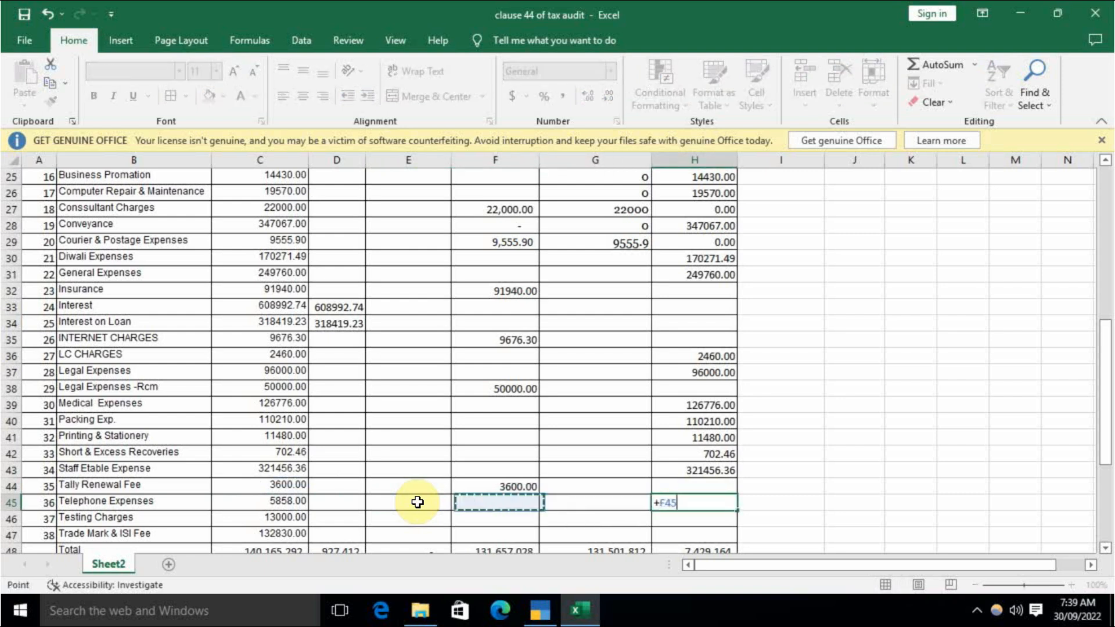
{"action": "key", "text": "Return"}
Enter the formula +C46 in the Expenditure from URP column of the Testing Charges row
{"action": "type", "text": "+"}
{"action": "key", "text": "Left"}
{"action": "key", "text": "Left"}
{"action": "key", "text": "Left"}
{"action": "key", "text": "Left"}
{"action": "key", "text": "Left"}
{"action": "key", "text": "Return"}
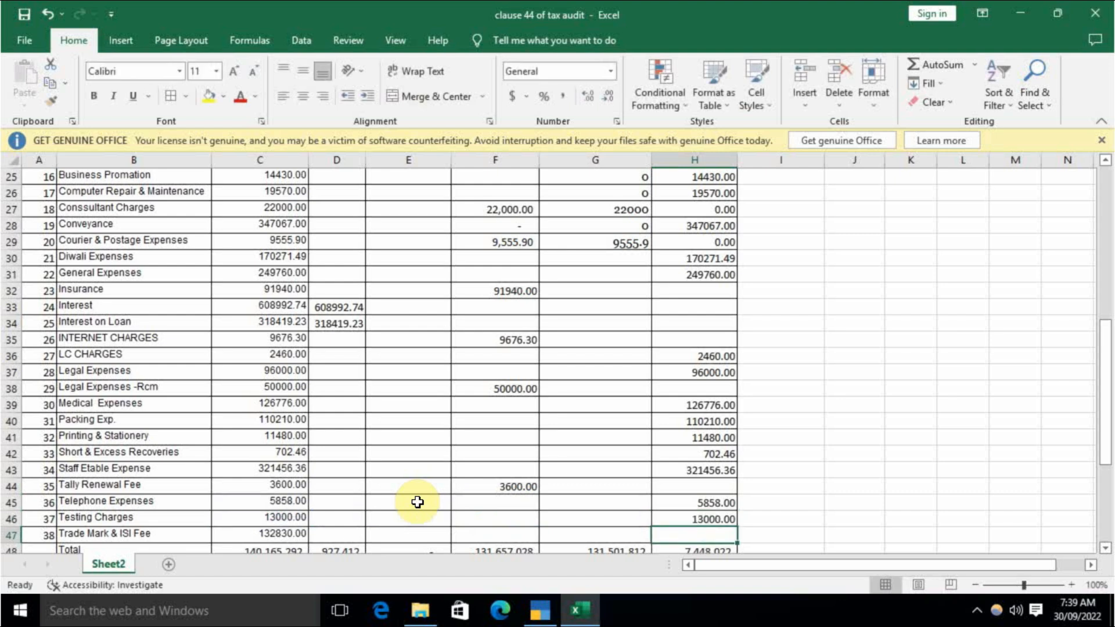
{"action": "type", "text": "+"}
{"action": "key", "text": "Left"}
{"action": "key", "text": "Left"}
{"action": "key", "text": "Left"}
{"action": "key", "text": "Left"}
{"action": "key", "text": "Left"}
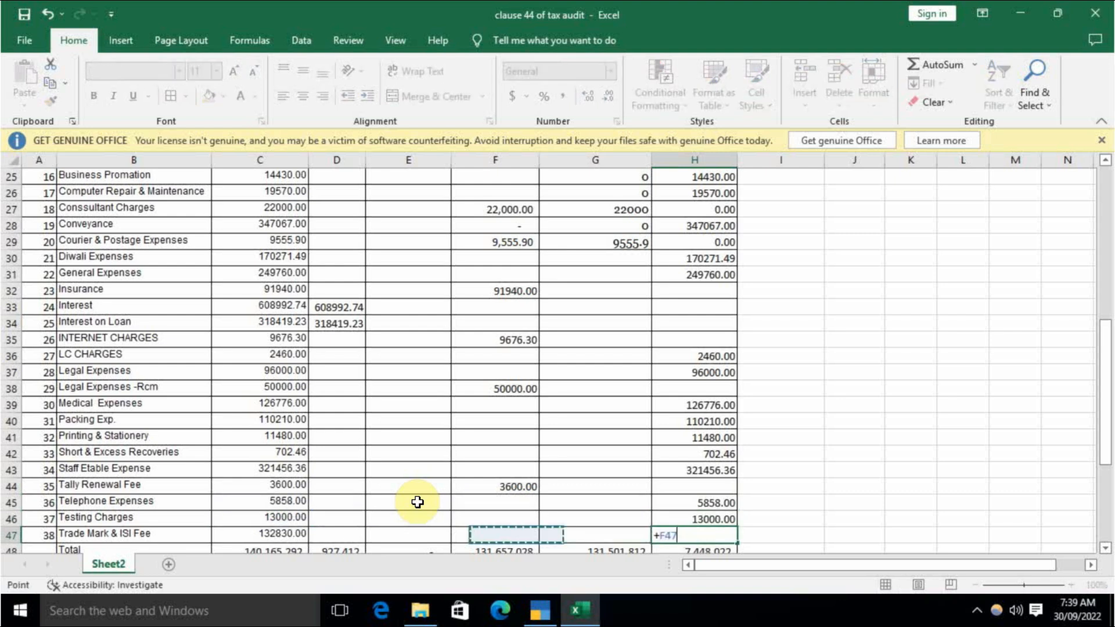
{"action": "key", "text": "Escape"}
Enter the formula +C47 in the Other inward supplies column of the Trade Mark & ISI Fee row
{"action": "key", "text": "Left"}
{"action": "key", "text": "Left"}
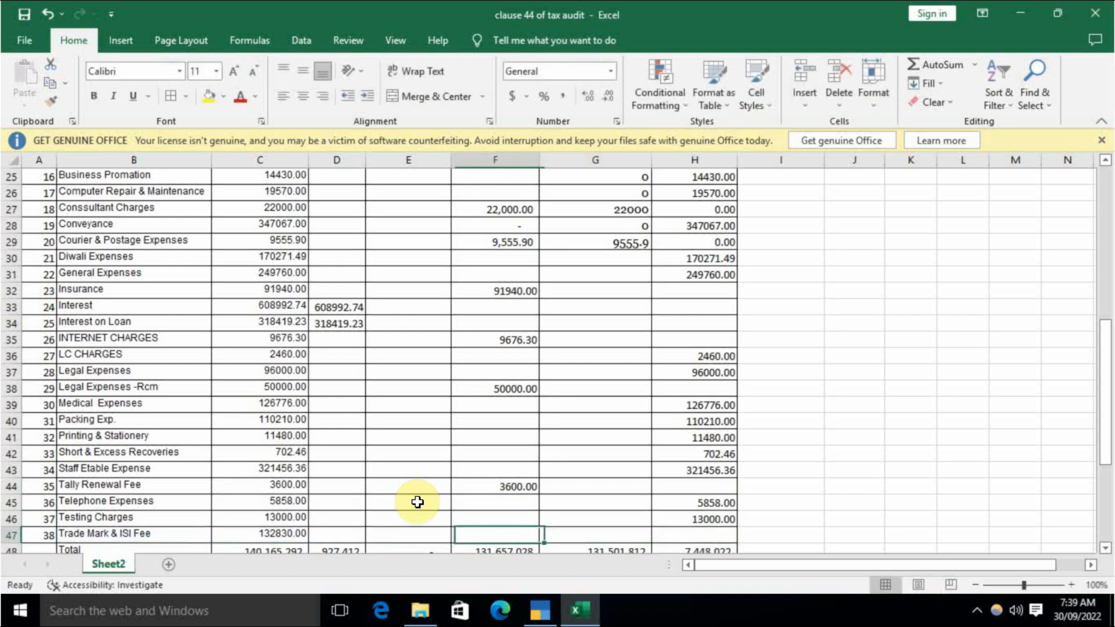
{"action": "type", "text": "+"}
{"action": "key", "text": "Left"}
{"action": "key", "text": "Left"}
{"action": "key", "text": "Left"}
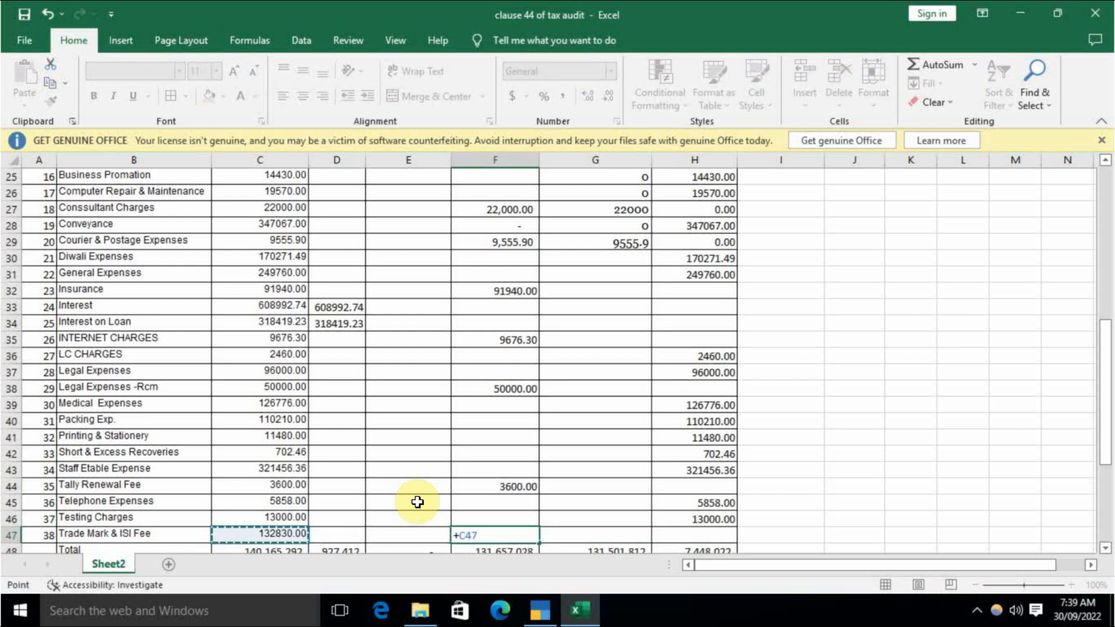
{"action": "key", "text": "Return"}
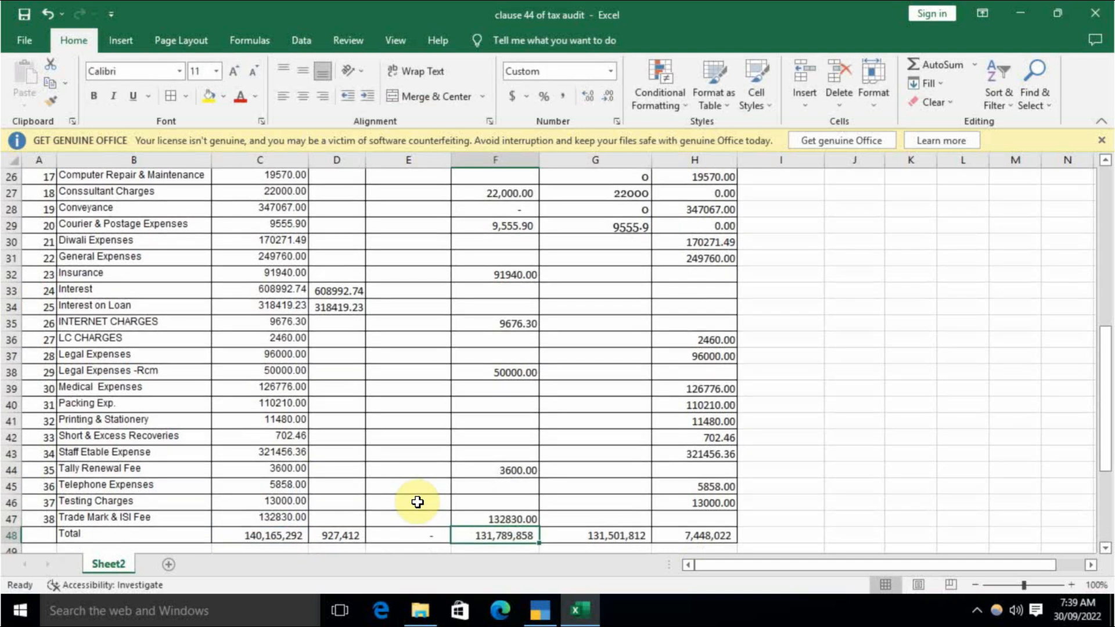
Compare the Trade Mark & ISI Fee row's total expenditure with its amount under Other inward supplies
{"action": "key", "text": "Up"}
{"action": "key", "text": "Left"}
{"action": "key", "text": "Left"}
{"action": "key", "text": "Left"}
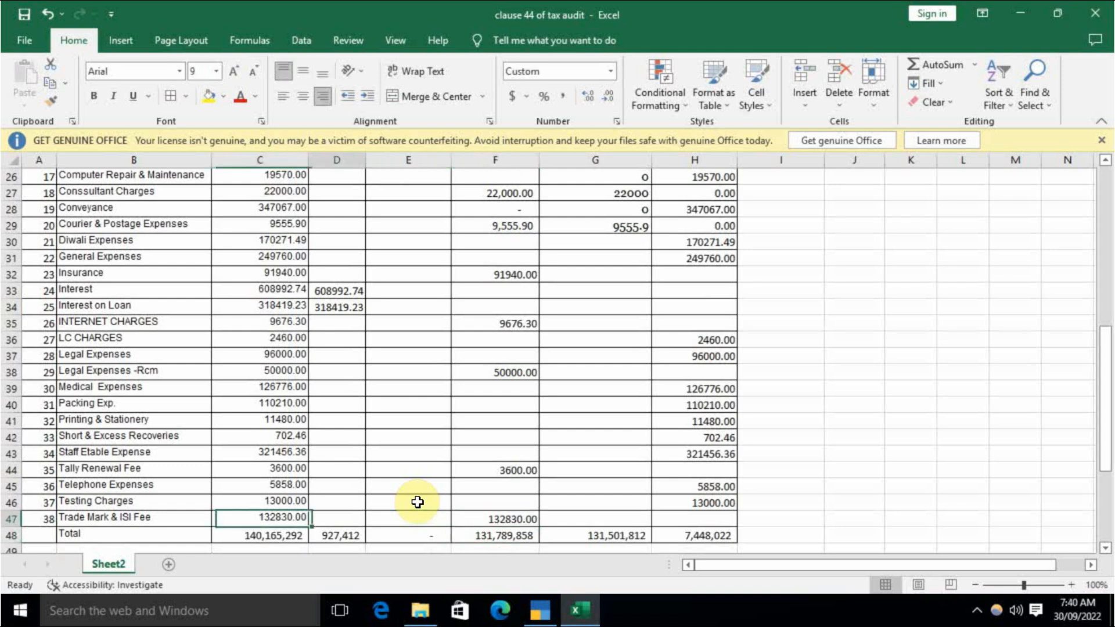
{"action": "key", "text": "Right"}
{"action": "key", "text": "Right"}
{"action": "key", "text": "Right"}
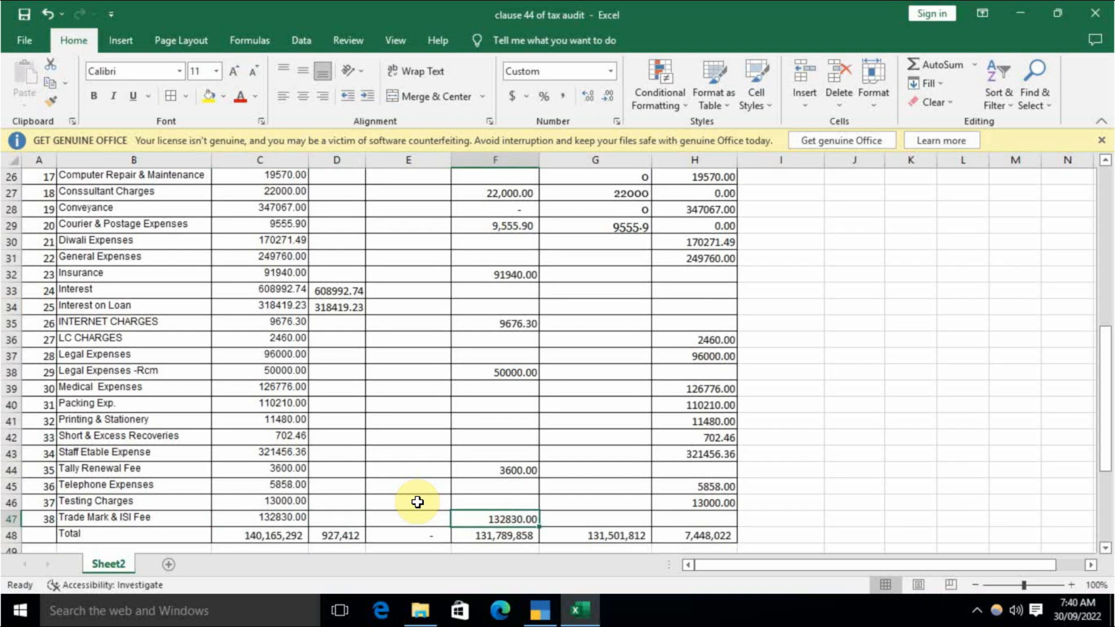
{"action": "key", "text": "Left"}
{"action": "key", "text": "Left"}
{"action": "key", "text": "Left"}
{"action": "key", "text": "Right"}
{"action": "key", "text": "Right"}
{"action": "key", "text": "Right"}
{"action": "key", "text": "Left"}
{"action": "key", "text": "Left"}
{"action": "key", "text": "Left"}
{"action": "key", "text": "Right"}
{"action": "key", "text": "Right"}
{"action": "key", "text": "Right"}
Check the sum of the Total row's columns D to F against its Total Exp from Reg Person figure
{"action": "scroll", "coordinate": [417, 502], "scroll_direction": "down", "scroll_amount": 1}
{"action": "left_click", "coordinate": [538, 518]}
{"action": "scroll", "coordinate": [510, 519], "scroll_direction": "up", "scroll_amount": 9}
{"action": "scroll", "coordinate": [589, 491], "scroll_direction": "down", "scroll_amount": 13}
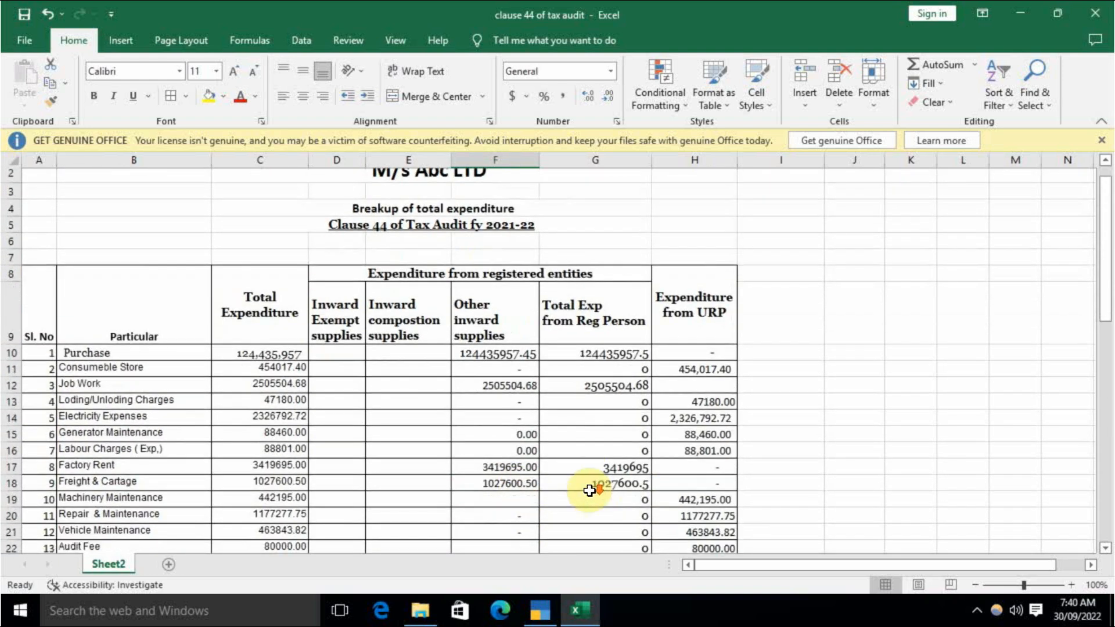
{"action": "scroll", "coordinate": [590, 491], "scroll_direction": "up", "scroll_amount": 3}
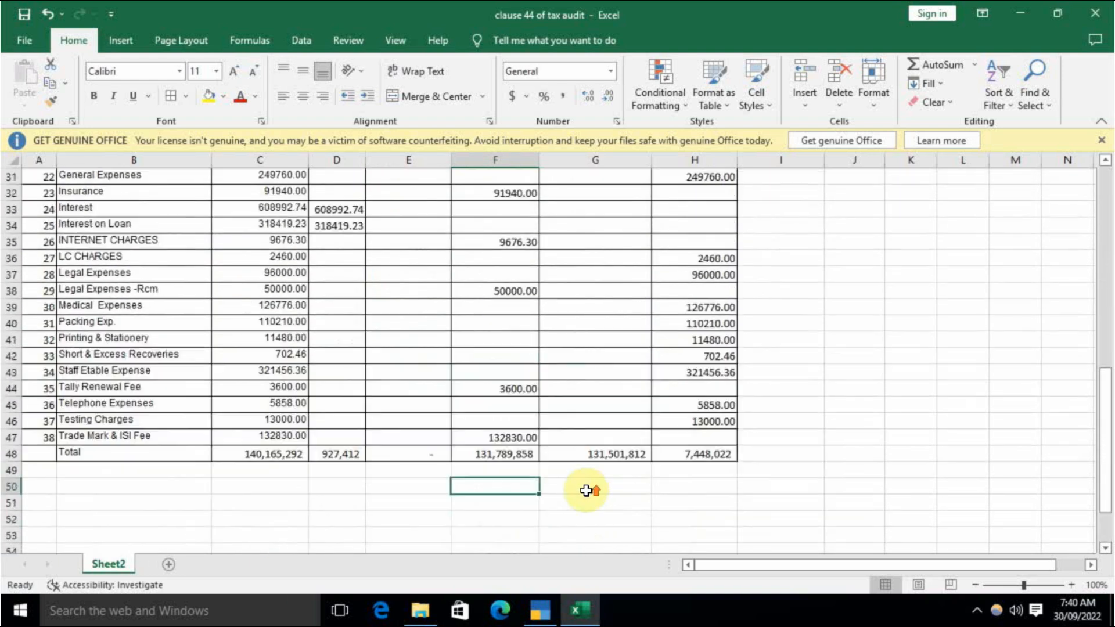
{"action": "left_click_drag", "start_coordinate": [329, 453], "coordinate": [511, 458]}
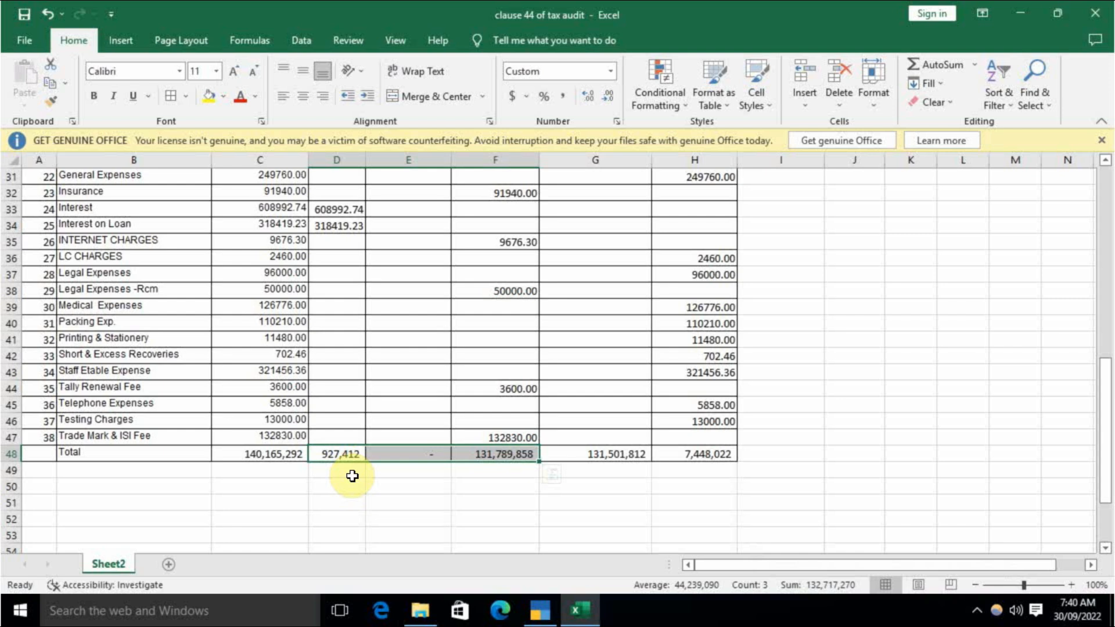
{"action": "left_click", "coordinate": [619, 460]}
{"action": "left_click", "coordinate": [295, 460]}
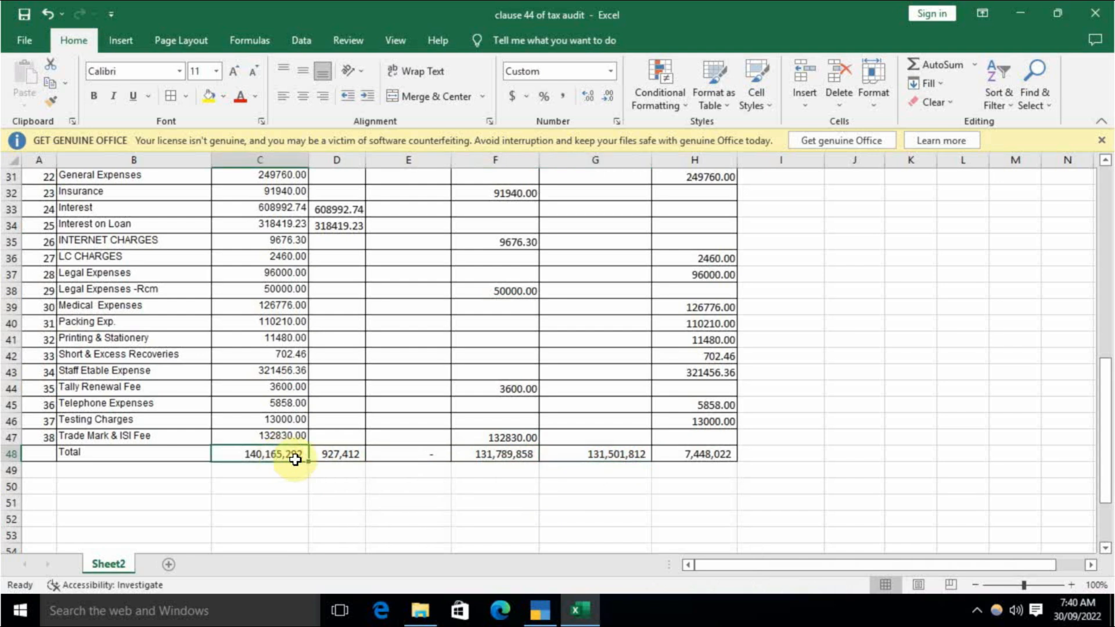
{"action": "double_click", "coordinate": [296, 459]}
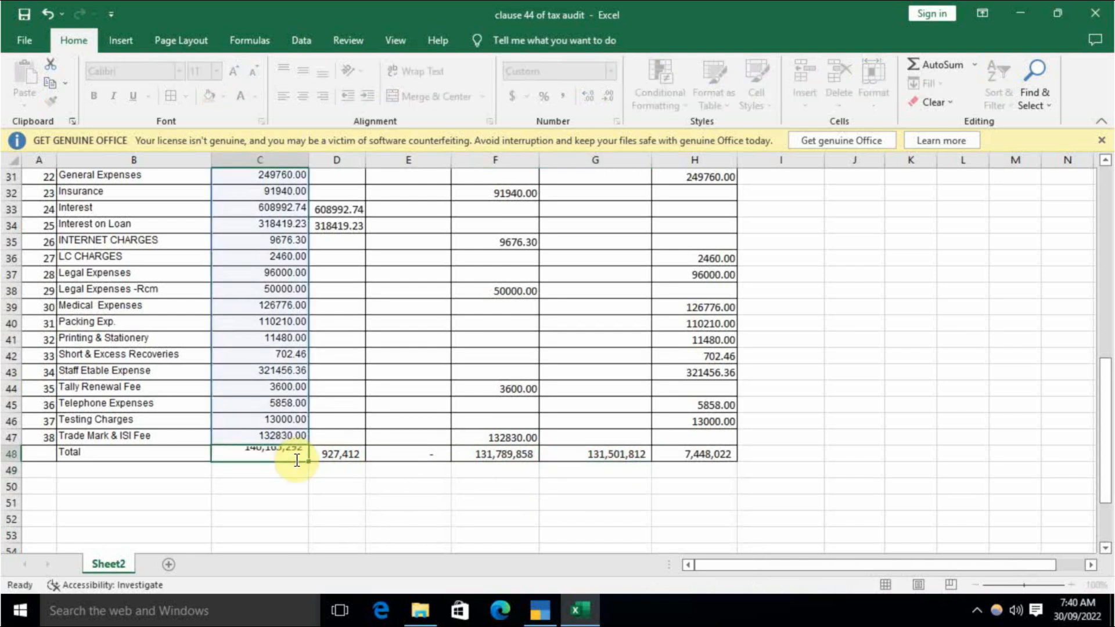
{"action": "key", "text": "Escape"}
{"action": "key", "text": "ctrl+c"}
{"action": "key", "text": "Right"}
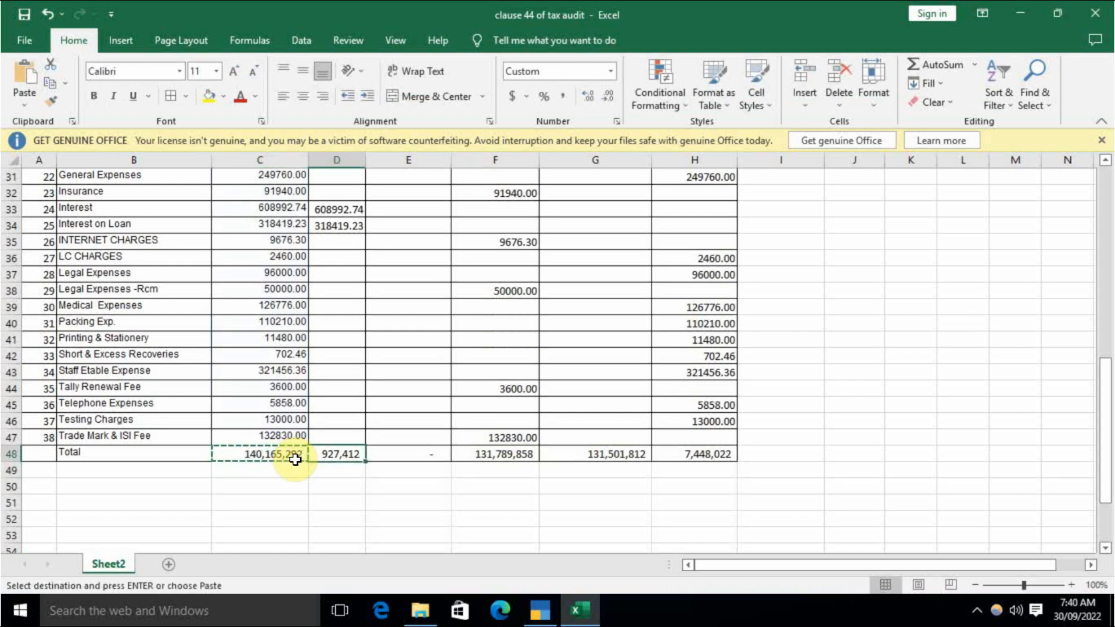
{"action": "key", "text": "shift+Right"}
{"action": "key", "text": "shift+Right"}
{"action": "key", "text": "shift+Right"}
{"action": "key", "text": "shift+Right"}
{"action": "key", "text": "Escape"}
Examine the Total Exp from Reg Person column from the Total row up through the expense rows for missing formulas
{"action": "key", "text": "Right"}
{"action": "key", "text": "Right"}
{"action": "key", "text": "Right"}
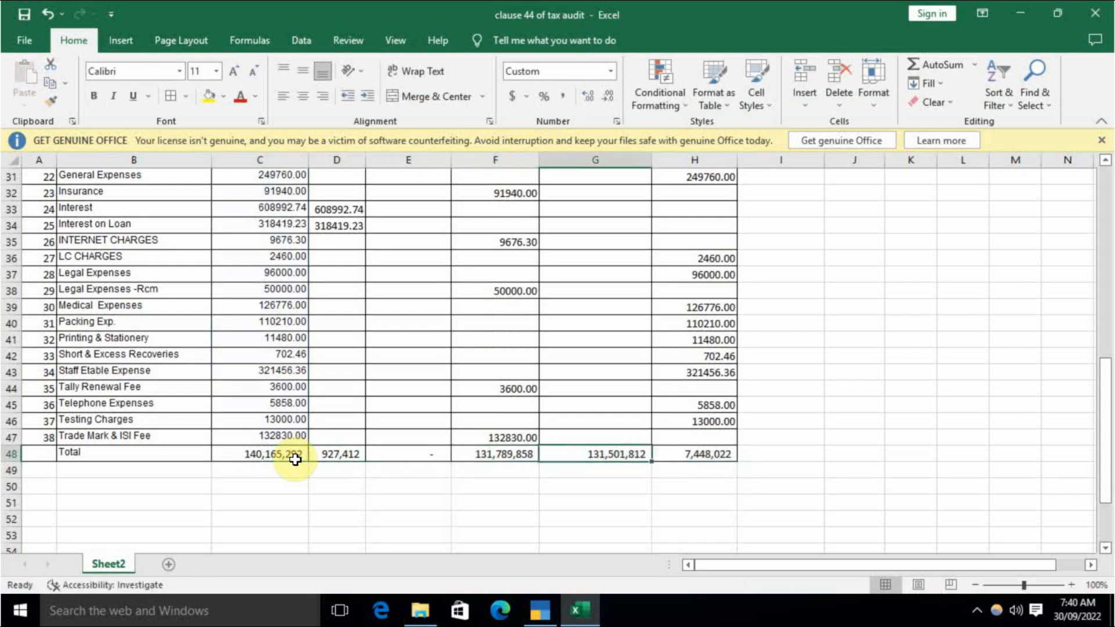
{"action": "key", "text": "Left"}
{"action": "key", "text": "Left"}
{"action": "key", "text": "Right"}
{"action": "key", "text": "Right"}
{"action": "scroll", "coordinate": [418, 490], "scroll_direction": "up", "scroll_amount": 10}
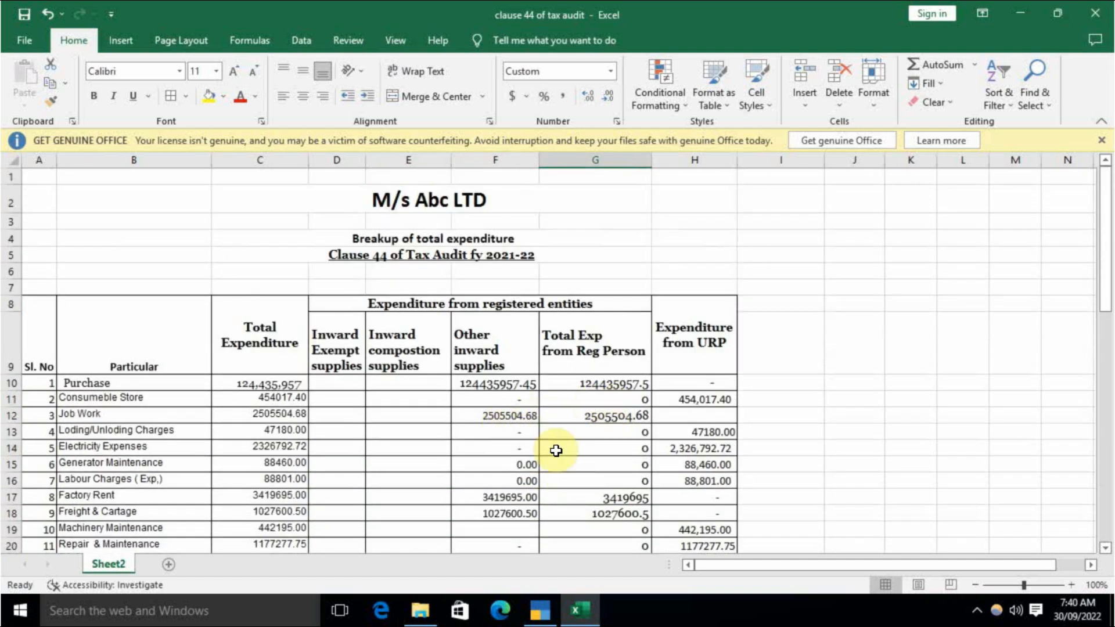
{"action": "scroll", "coordinate": [560, 482], "scroll_direction": "down", "scroll_amount": 1}
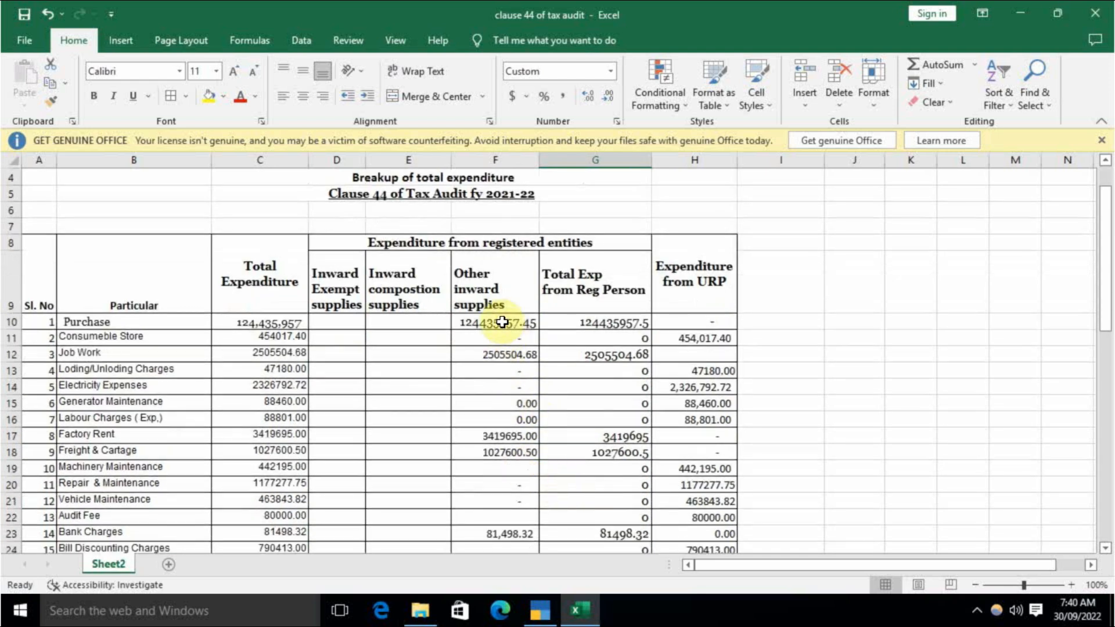
{"action": "scroll", "coordinate": [563, 522], "scroll_direction": "down", "scroll_amount": 3}
Copy the Total Exp from Reg Person formula from the Courier & Postage Expenses row into the Insurance row
{"action": "left_click", "coordinate": [598, 486]}
{"action": "type", "text": "+-"}
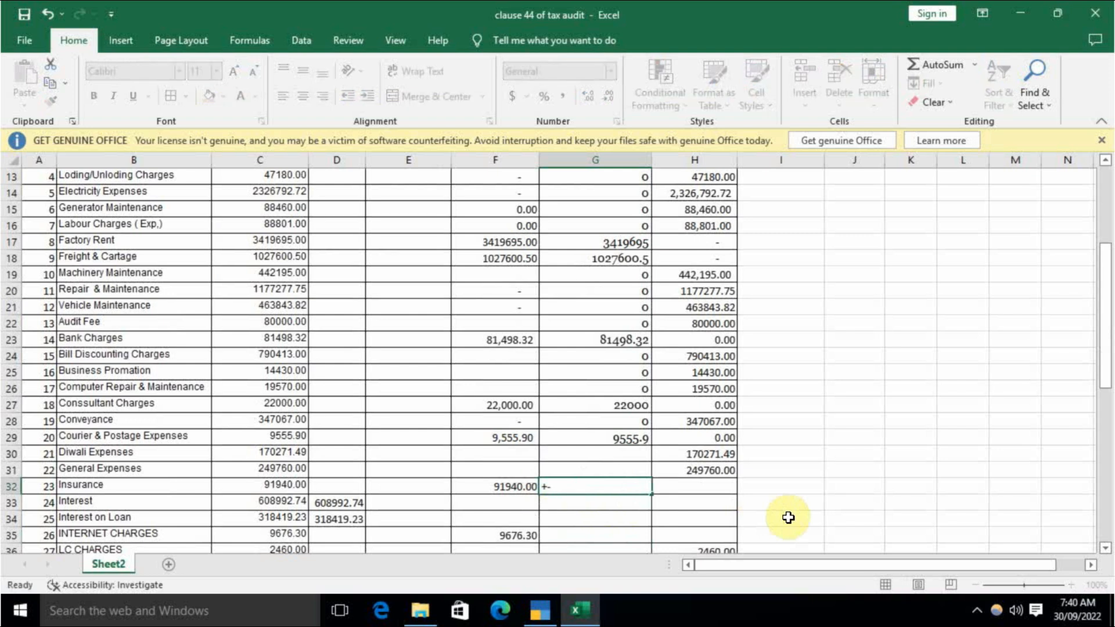
{"action": "key", "text": "Escape"}
{"action": "key", "text": "Up"}
{"action": "key", "text": "Up"}
{"action": "key", "text": "Up"}
{"action": "key", "text": "ctrl+c"}
{"action": "key", "text": "Down"}
{"action": "key", "text": "Down"}
{"action": "key", "text": "Down"}
{"action": "key", "text": "Return"}
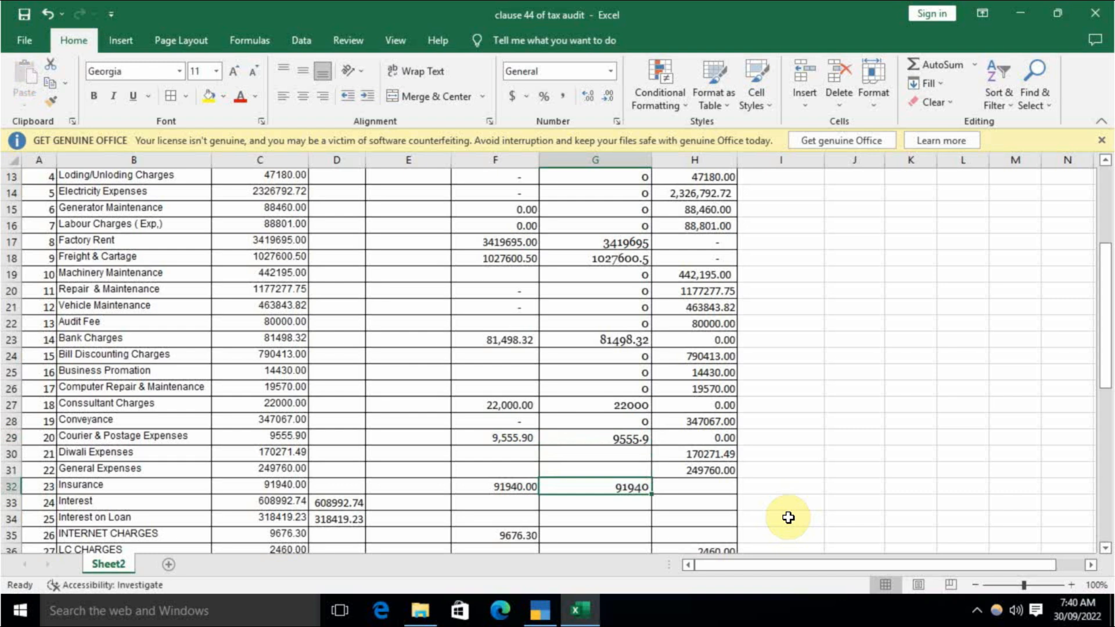
Copy the Insurance row's Total Exp from Reg Person formula into the Interest and Interest on Loan rows
{"action": "key", "text": "Down"}
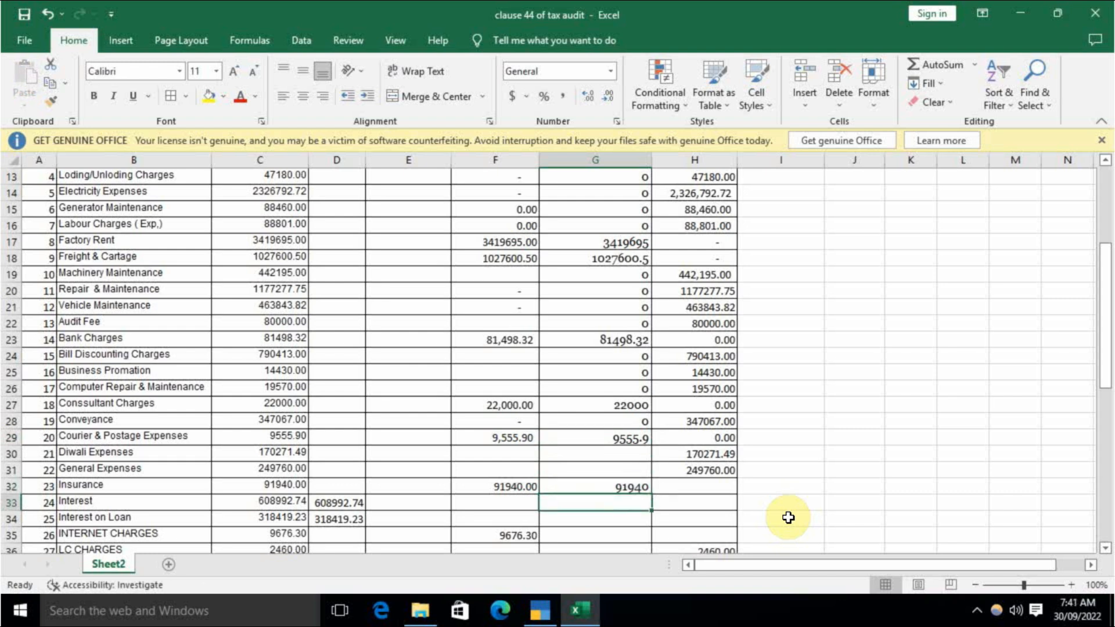
{"action": "key", "text": "Up"}
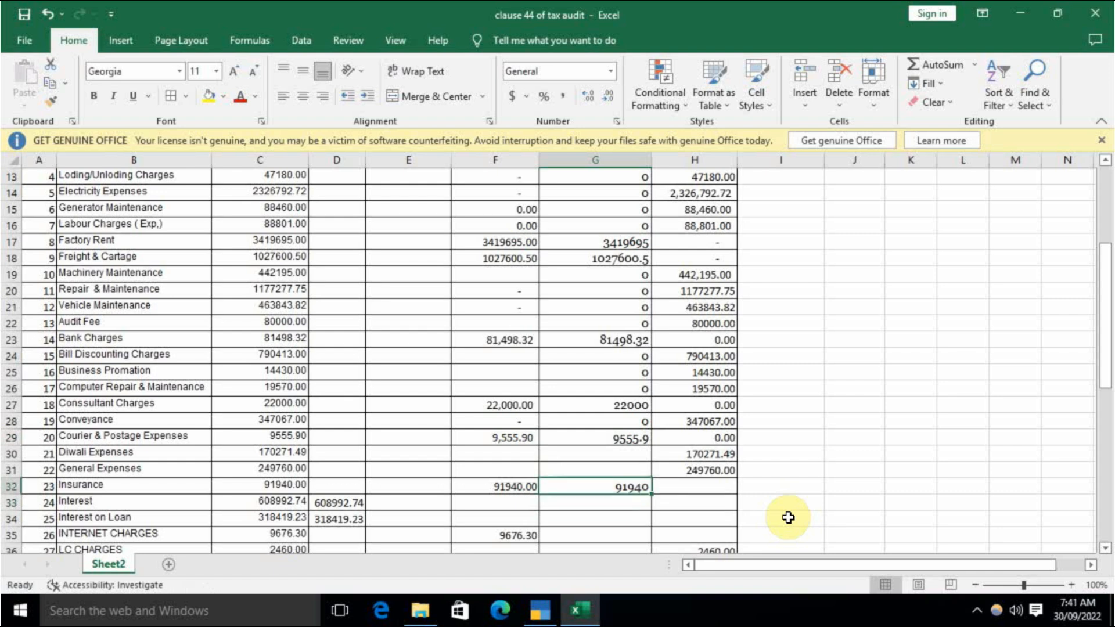
{"action": "key", "text": "ctrl+c"}
{"action": "key", "text": "Down"}
{"action": "key", "text": "shift+Down"}
{"action": "key", "text": "Return"}
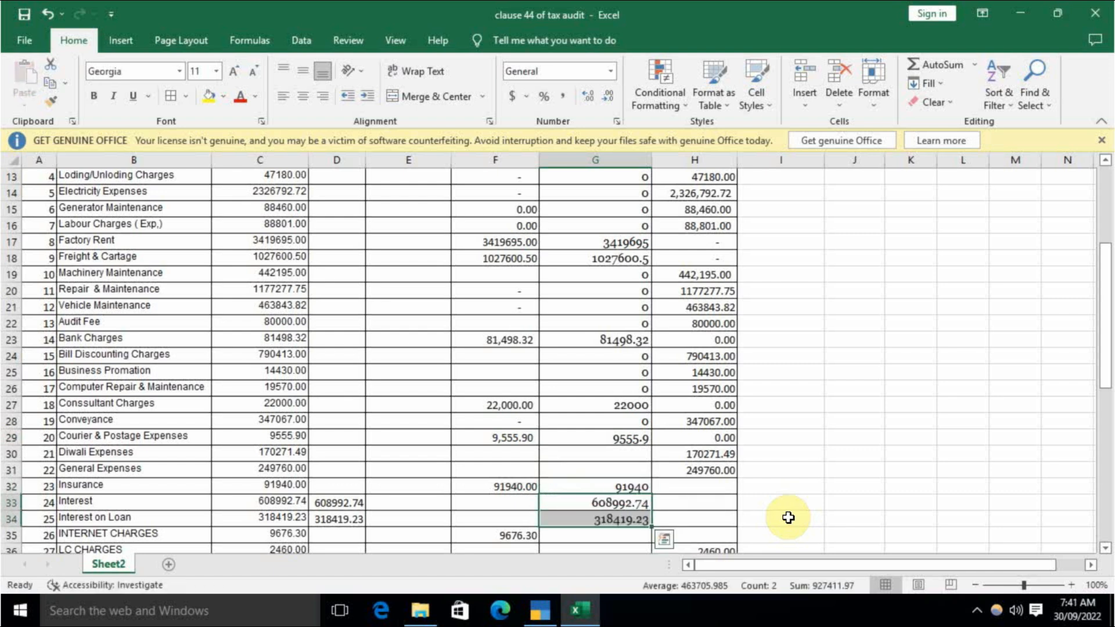
Copy the Interest on Loan row's Total Exp from Reg Person formula into the INTERNET CHARGES row
{"action": "key", "text": "Down"}
{"action": "key", "text": "Down"}
{"action": "scroll", "coordinate": [788, 518], "scroll_direction": "down", "scroll_amount": 1}
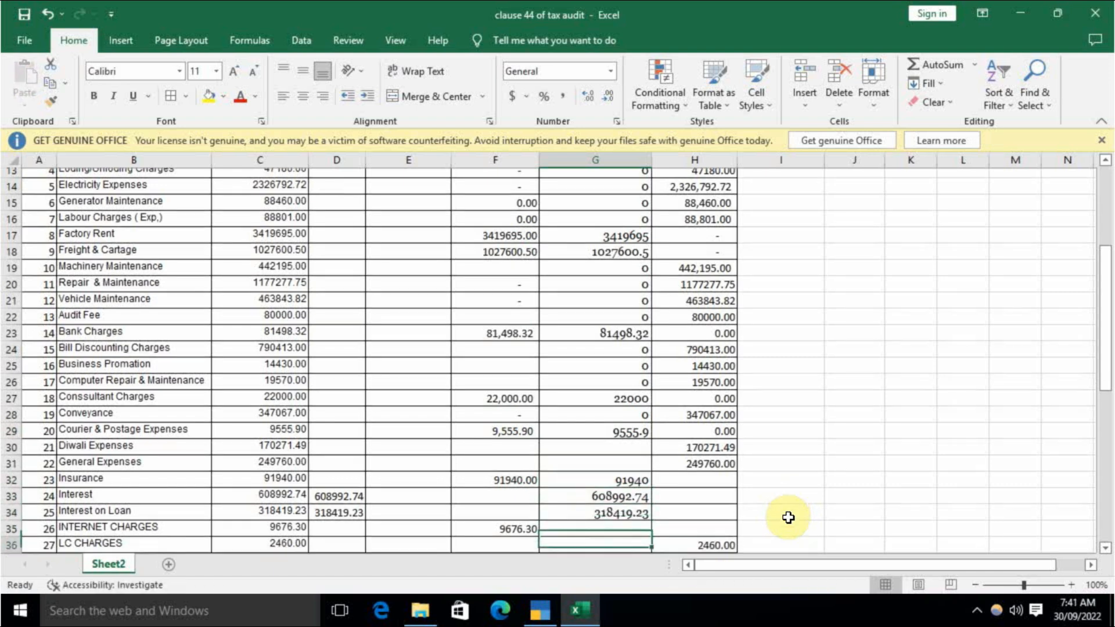
{"action": "key", "text": "Up"}
{"action": "key", "text": "ctrl+c"}
{"action": "key", "text": "Down"}
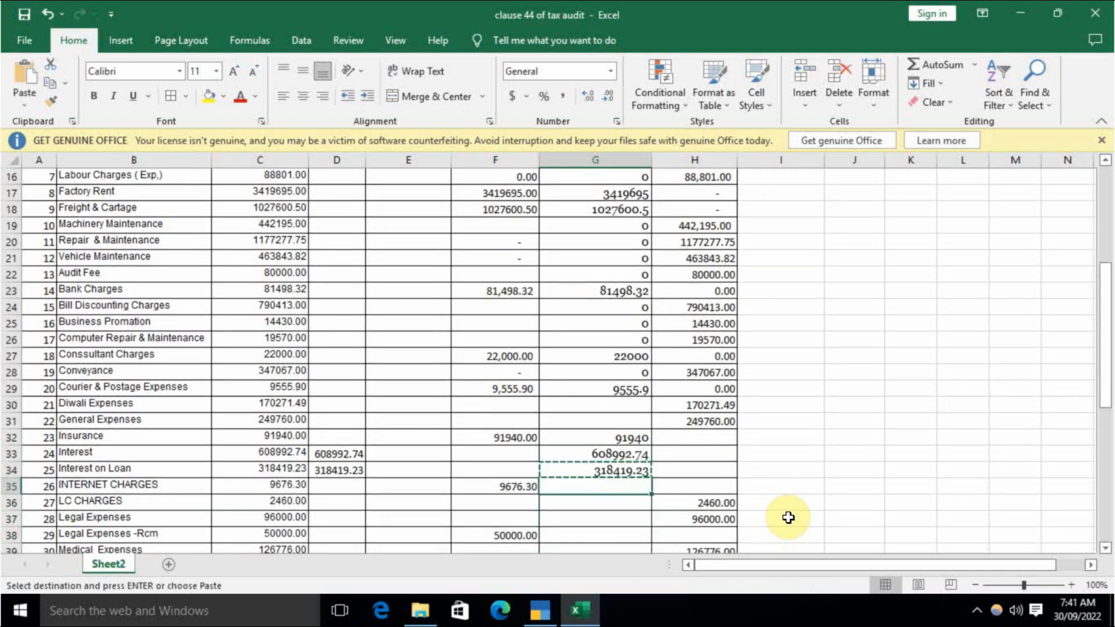
{"action": "key", "text": "Return"}
{"action": "key", "text": "Down"}
{"action": "key", "text": "Up"}
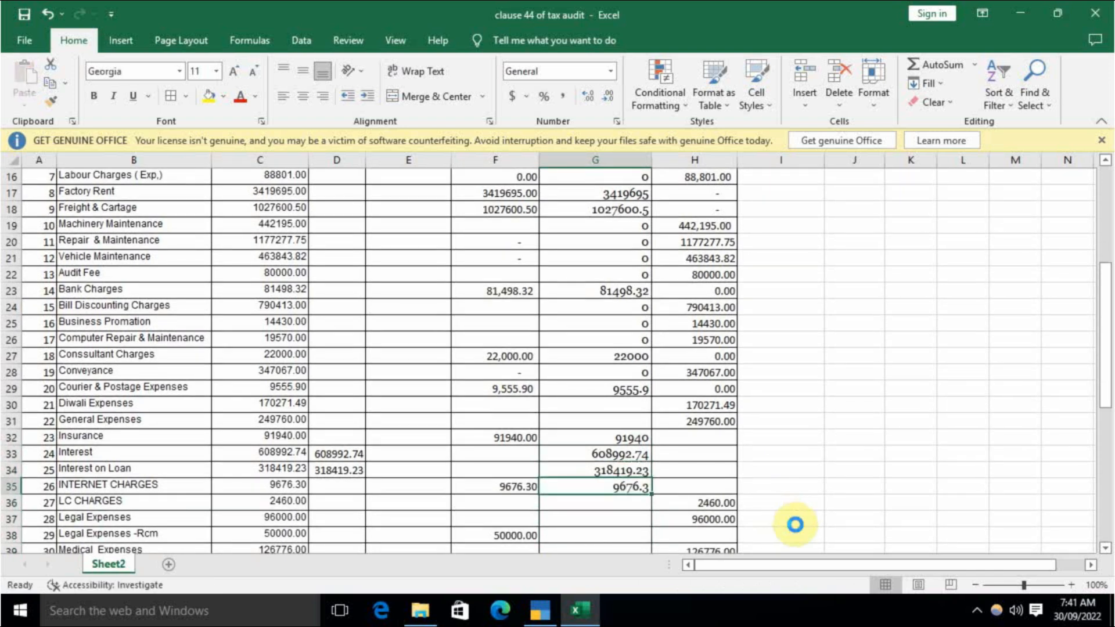
Copy the INTERNET CHARGES row's Total Exp from Reg Person formula into the rows from LC CHARGES through Trade Mark & ISI Fee
{"action": "key", "text": "ctrl+c"}
{"action": "key", "text": "Down"}
{"action": "key", "text": "Down"}
{"action": "key", "text": "Down"}
{"action": "key", "text": "Up"}
{"action": "key", "text": "shift+Down"}
{"action": "key", "text": "shift+Down"}
{"action": "key", "text": "shift+Down"}
{"action": "key", "text": "shift+Down"}
{"action": "key", "text": "shift+Down"}
{"action": "key", "text": "shift+Down"}
{"action": "key", "text": "shift+Down"}
{"action": "key", "text": "shift+Down"}
{"action": "key", "text": "shift+Down"}
{"action": "key", "text": "shift+Down"}
{"action": "key", "text": "shift+Down"}
{"action": "key", "text": "shift+Down"}
{"action": "key", "text": "shift+Down"}
{"action": "key", "text": "shift+Down"}
{"action": "key", "text": "shift+Down"}
{"action": "key", "text": "shift+Down"}
{"action": "key", "text": "shift+Down"}
{"action": "key", "text": "shift+Down"}
{"action": "key", "text": "shift+Down"}
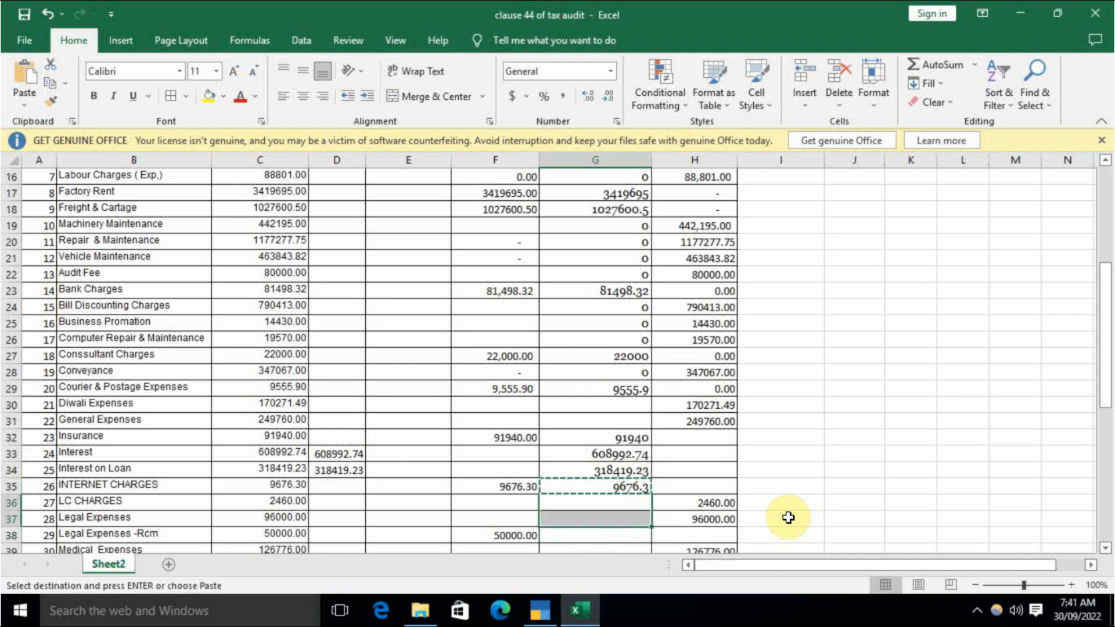
{"action": "key", "text": "shift+Up"}
{"action": "key", "text": "shift+Up"}
{"action": "key", "text": "shift+Up"}
{"action": "key", "text": "shift+Up"}
{"action": "key", "text": "shift+Up"}
{"action": "key", "text": "shift+Up"}
{"action": "key", "text": "shift+Up"}
{"action": "key", "text": "shift+Up"}
{"action": "key", "text": "shift+Up"}
{"action": "key", "text": "shift+Up"}
{"action": "key", "text": "shift+Up"}
{"action": "key", "text": "shift+Up"}
{"action": "key", "text": "shift+Down"}
{"action": "key", "text": "shift+Down"}
{"action": "key", "text": "shift+Down"}
{"action": "key", "text": "Return"}
Recheck the sum of the Total row's columns D to F against its Total Exp from Reg Person figure
{"action": "key", "text": "Down"}
{"action": "key", "text": "Down"}
{"action": "key", "text": "Down"}
{"action": "key", "text": "Down"}
{"action": "key", "text": "Down"}
{"action": "key", "text": "Down"}
{"action": "key", "text": "Down"}
{"action": "key", "text": "Down"}
{"action": "key", "text": "Down"}
{"action": "key", "text": "Down"}
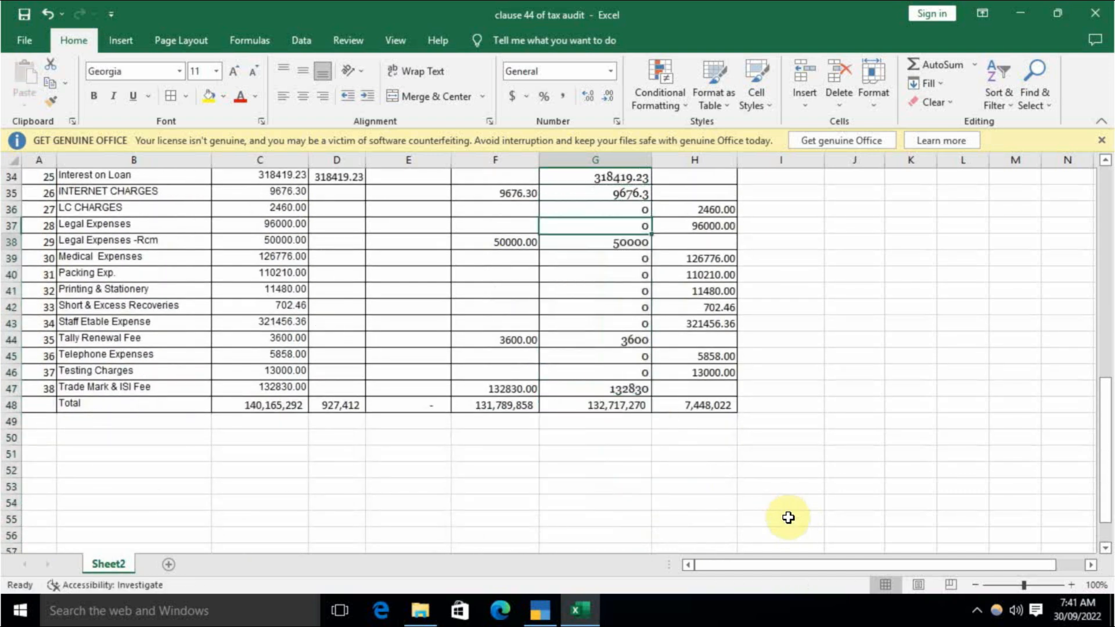
{"action": "key", "text": "Down"}
{"action": "key", "text": "Down"}
{"action": "key", "text": "Left"}
{"action": "key", "text": "Left"}
{"action": "key", "text": "Left"}
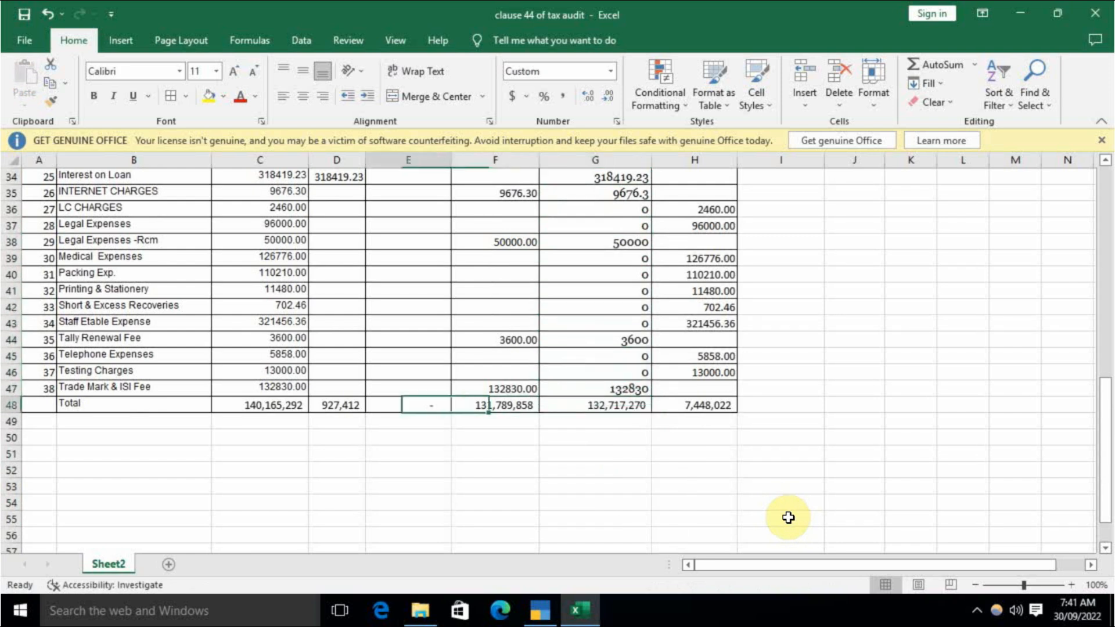
{"action": "key", "text": "shift+Right"}
{"action": "key", "text": "shift+Right"}
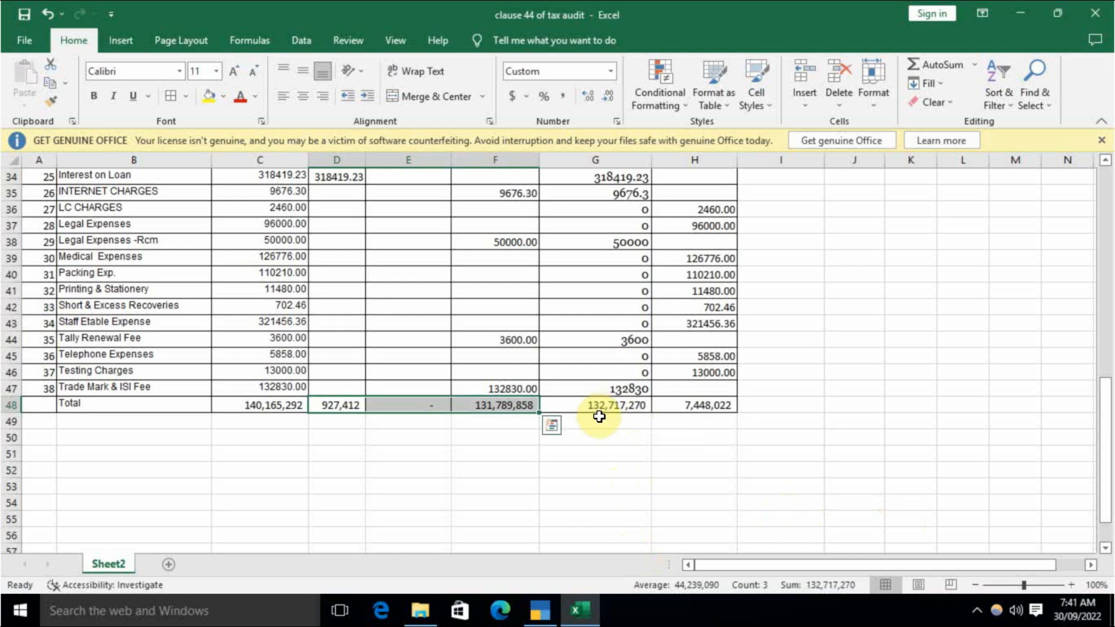
Review the registered-entities column headings from Inward Exempt supplies through Total Exp from Reg Person
{"action": "left_click", "coordinate": [633, 437]}
{"action": "scroll", "coordinate": [634, 424], "scroll_direction": "up", "scroll_amount": 11}
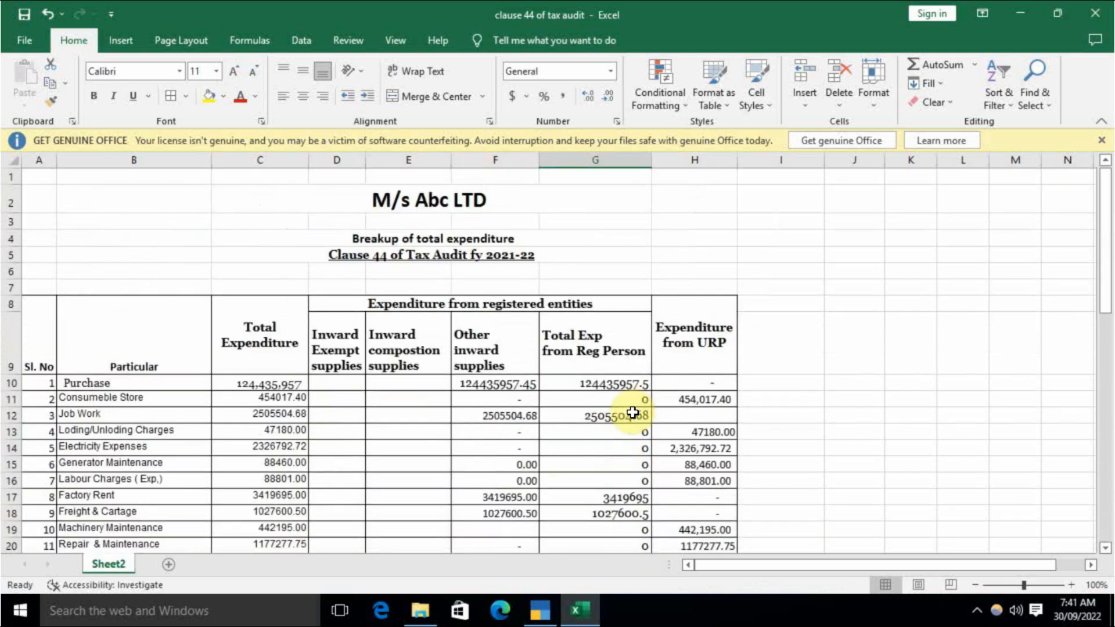
{"action": "left_click", "coordinate": [327, 370]}
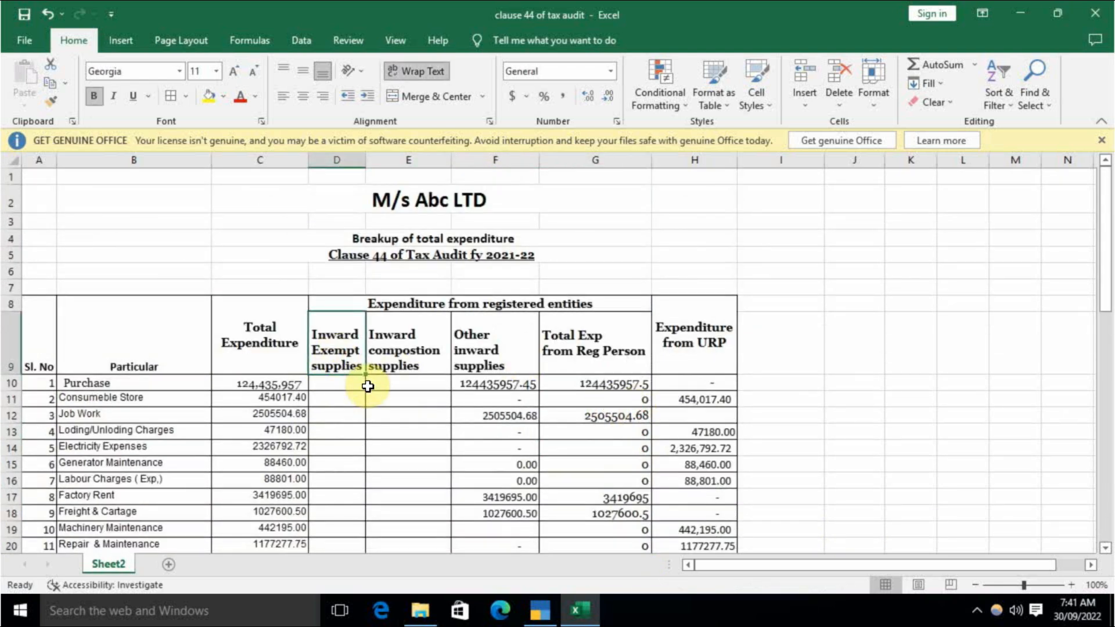
{"action": "left_click", "coordinate": [407, 350]}
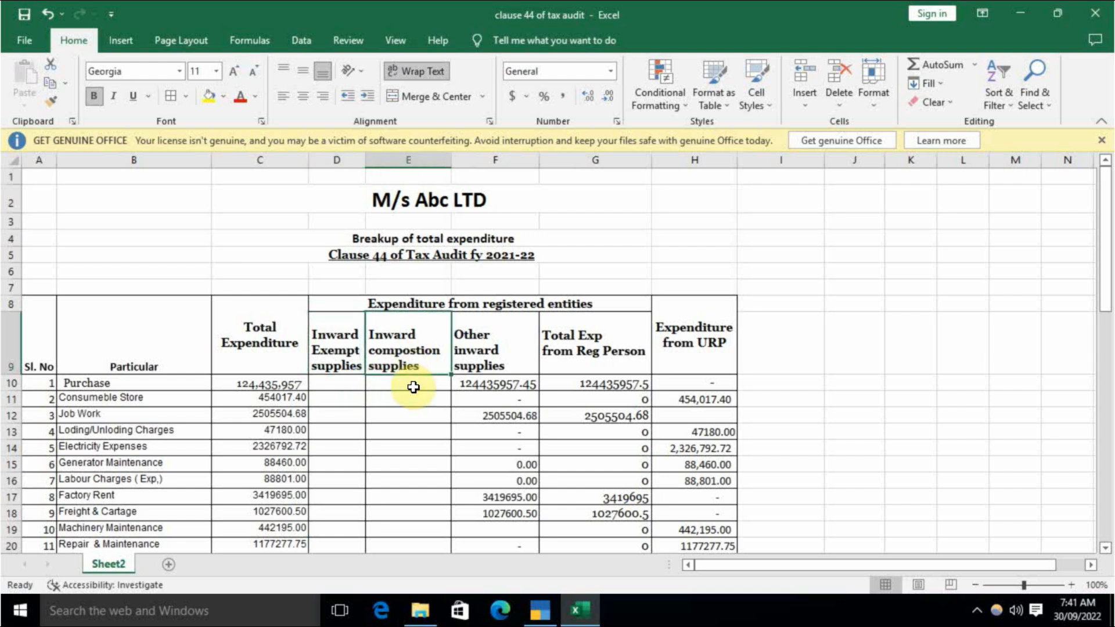
{"action": "left_click", "coordinate": [462, 351]}
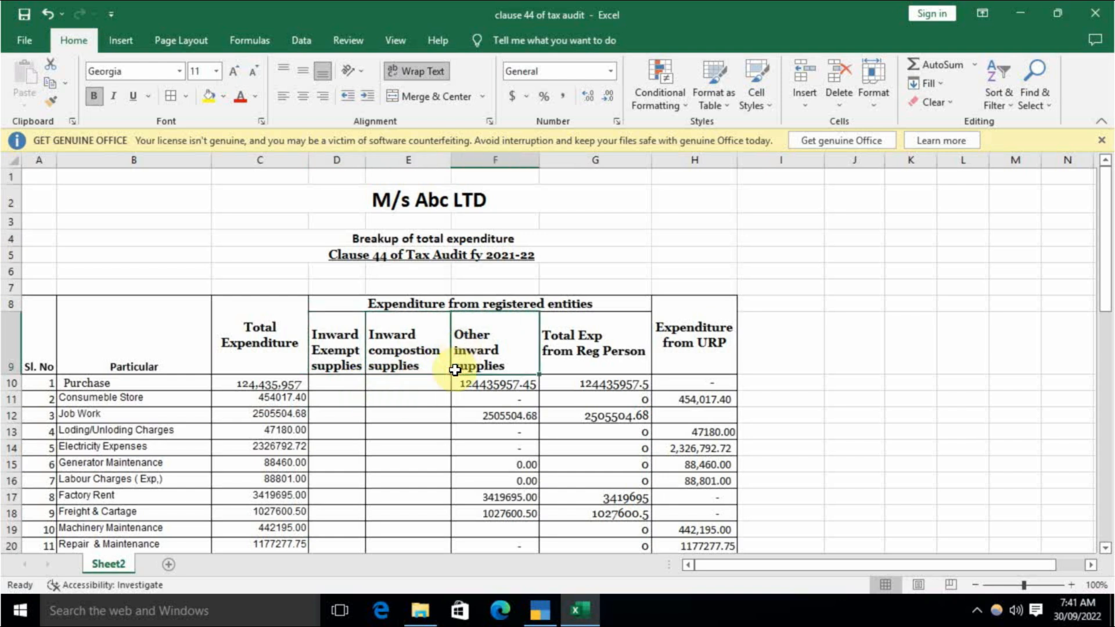
{"action": "left_click", "coordinate": [542, 351]}
Compare the combined exempt, composition and other inward supplies totals with the Total row's registered-person figure
{"action": "scroll", "coordinate": [587, 438], "scroll_direction": "down", "scroll_amount": 9}
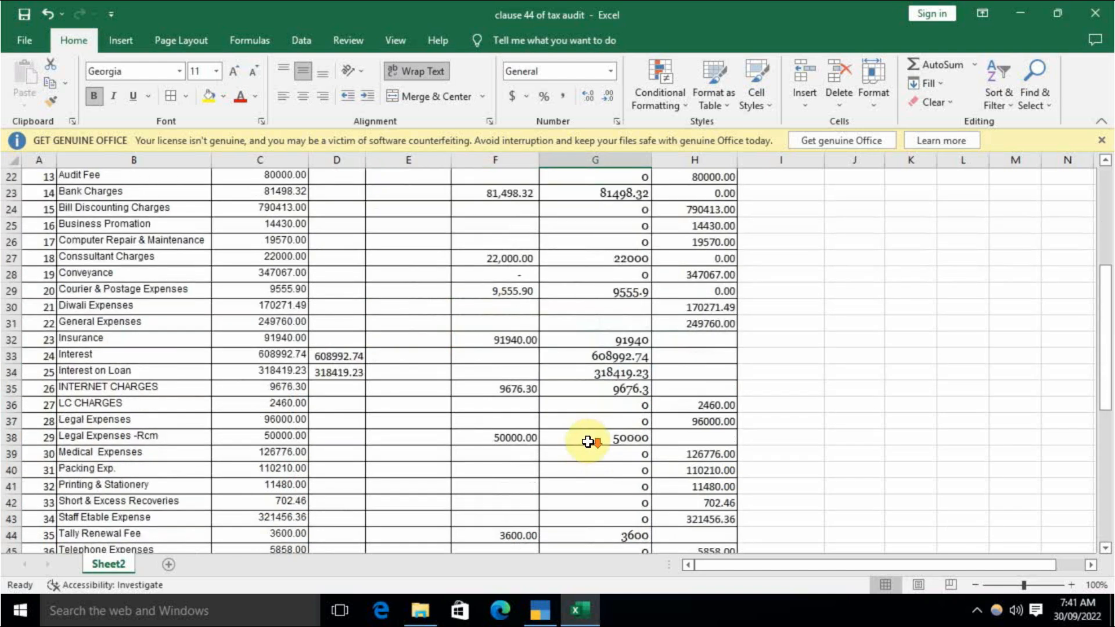
{"action": "left_click", "coordinate": [357, 503]}
{"action": "left_click", "coordinate": [511, 503]}
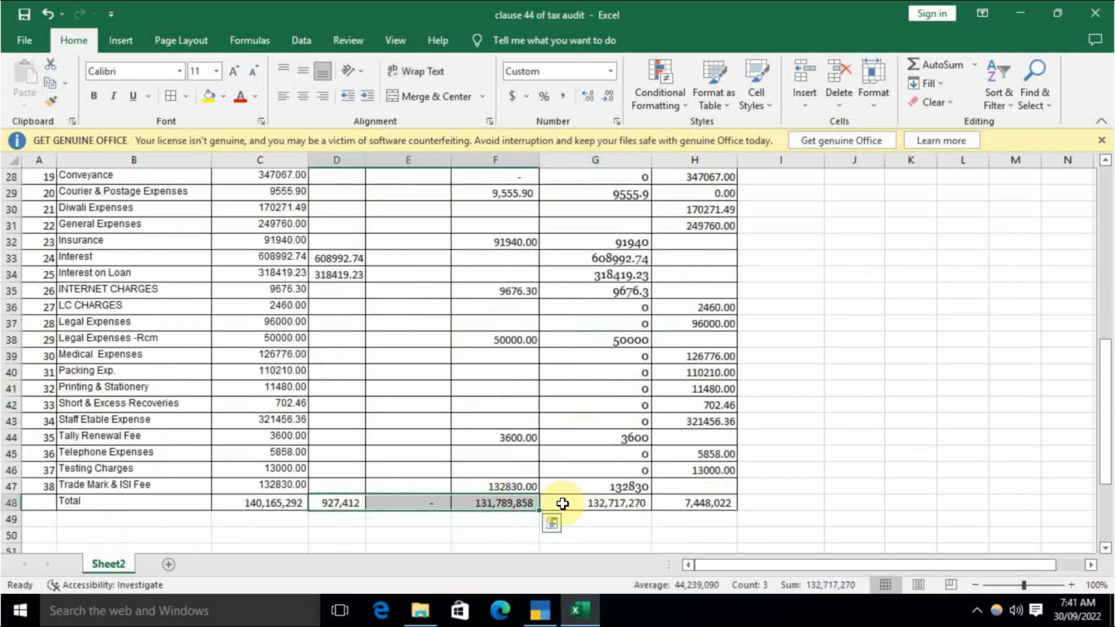
{"action": "left_click", "coordinate": [581, 503]}
{"action": "scroll", "coordinate": [551, 508], "scroll_direction": "up", "scroll_amount": 9}
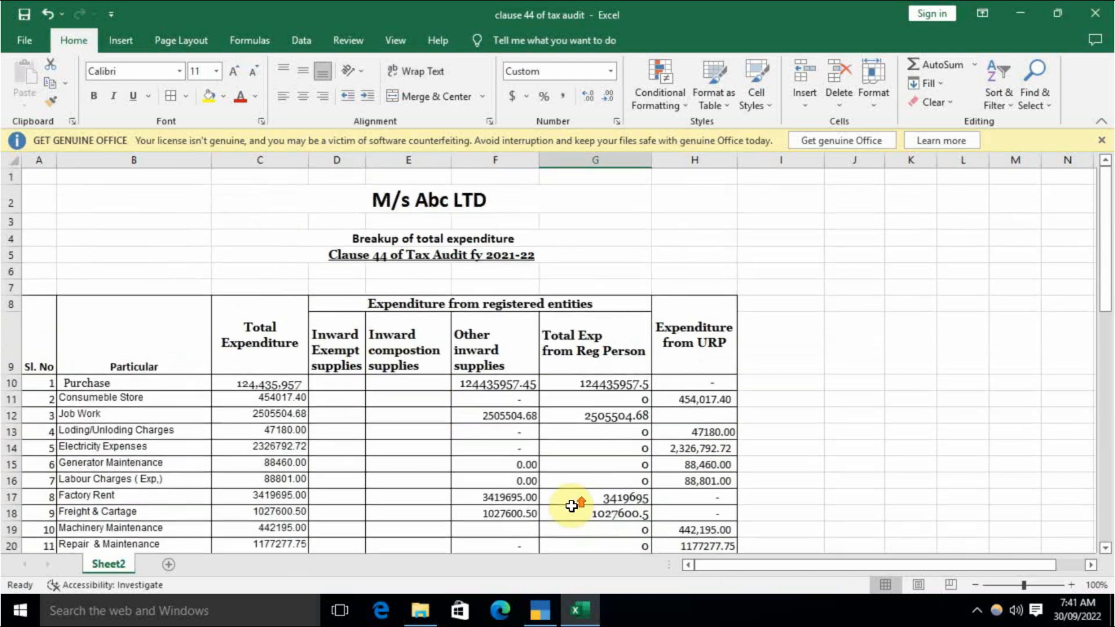
Check the sum of the registered-person and URP totals against the Total row's Total Expenditure figure
{"action": "scroll", "coordinate": [715, 397], "scroll_direction": "down", "scroll_amount": 9}
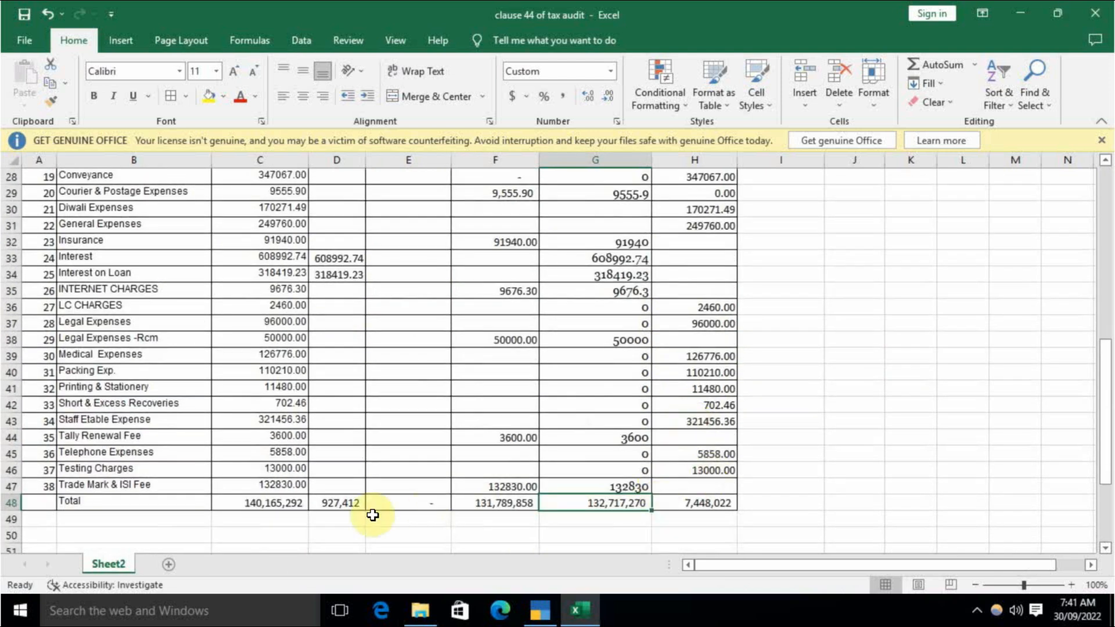
{"action": "left_click", "coordinate": [270, 503]}
{"action": "left_click_drag", "start_coordinate": [613, 505], "coordinate": [697, 504]}
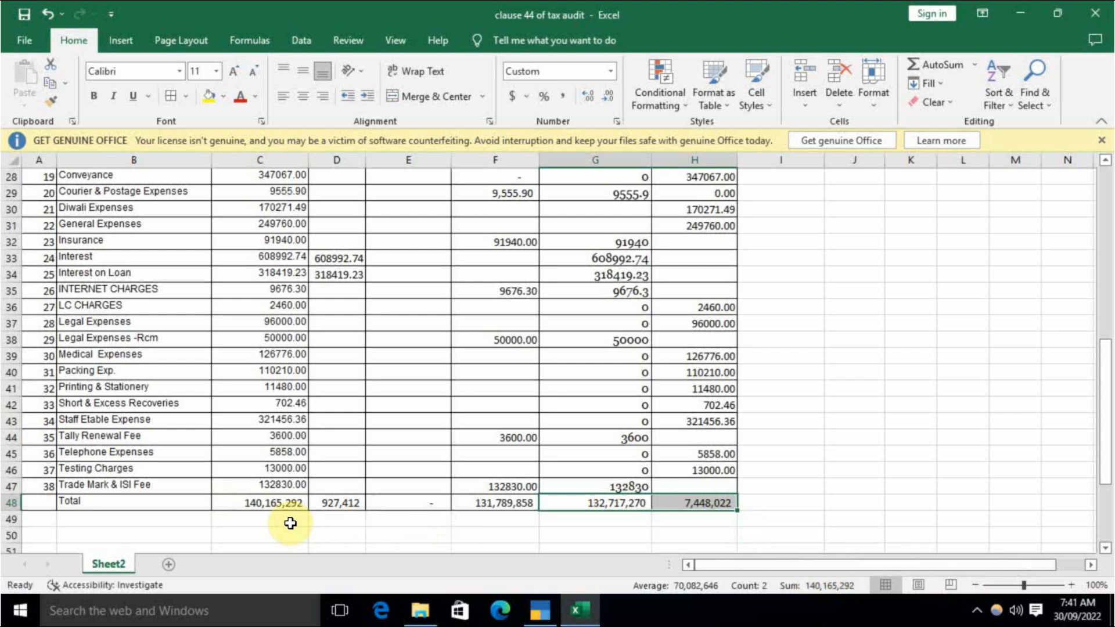
{"action": "left_click", "coordinate": [642, 525]}
Make the whole Total row bold, from the Sl. No column through Expenditure from URP
{"action": "scroll", "coordinate": [642, 525], "scroll_direction": "up", "scroll_amount": 9}
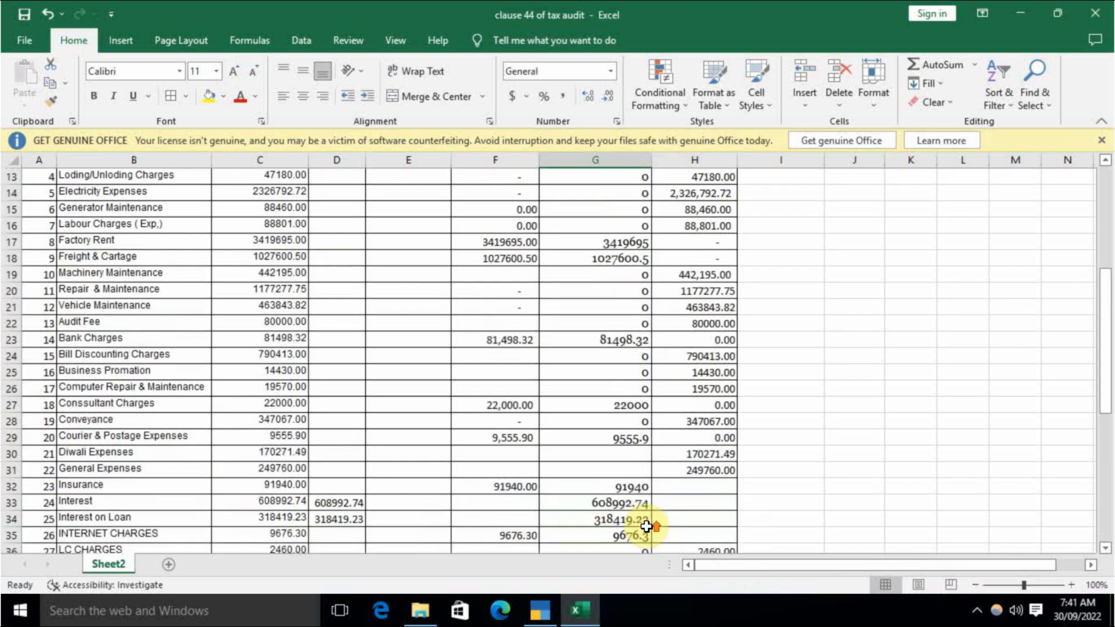
{"action": "scroll", "coordinate": [607, 487], "scroll_direction": "down", "scroll_amount": 12}
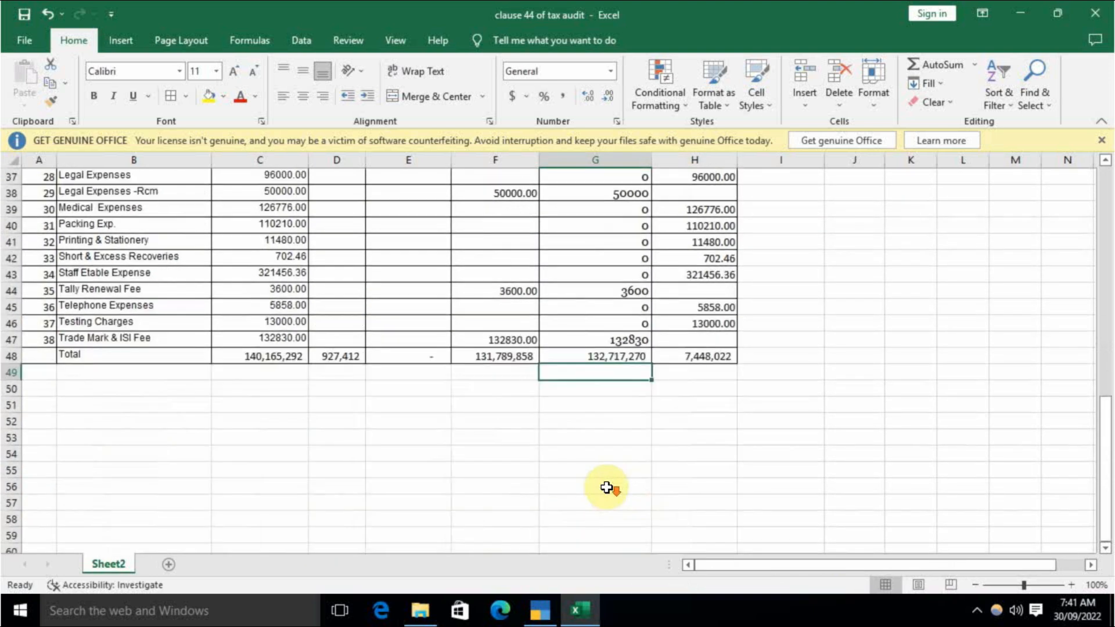
{"action": "left_click_drag", "start_coordinate": [41, 356], "coordinate": [698, 356]}
{"action": "left_click", "coordinate": [93, 96]}
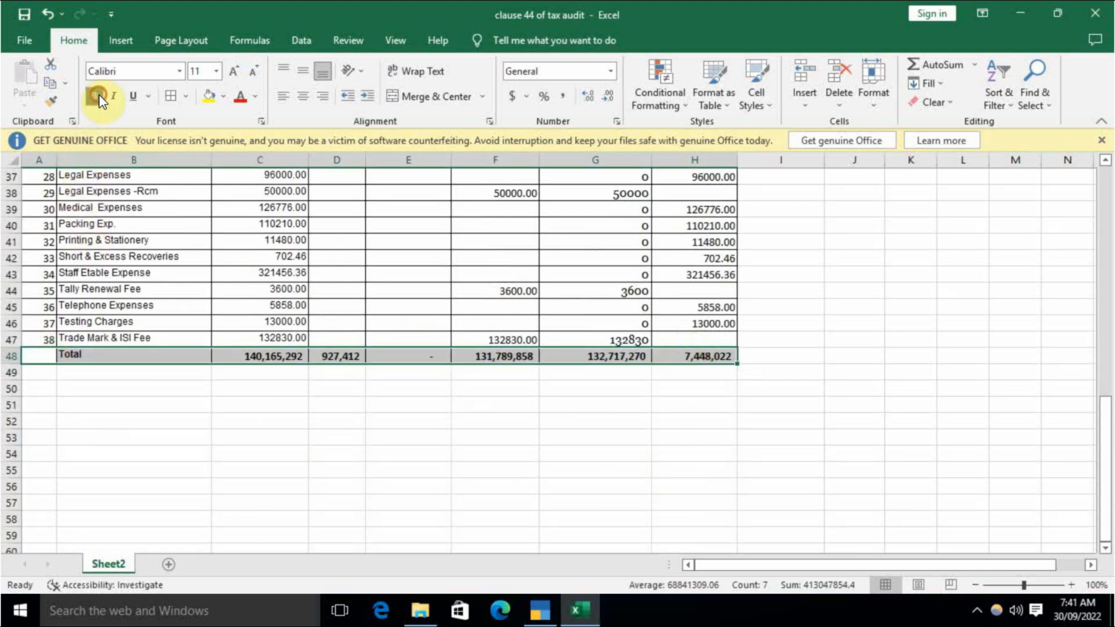
{"action": "left_click", "coordinate": [259, 405]}
Review the completed expenditure breakup from its title and column headings down to the Total row
{"action": "scroll", "coordinate": [463, 488], "scroll_direction": "up", "scroll_amount": 12}
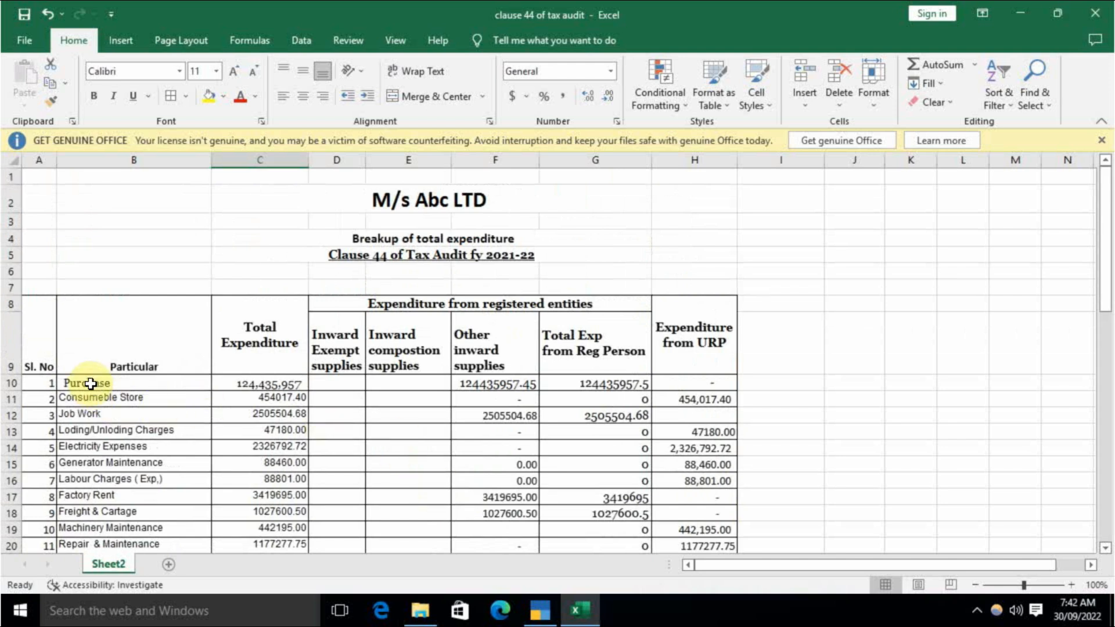
{"action": "scroll", "coordinate": [420, 435], "scroll_direction": "down", "scroll_amount": 9}
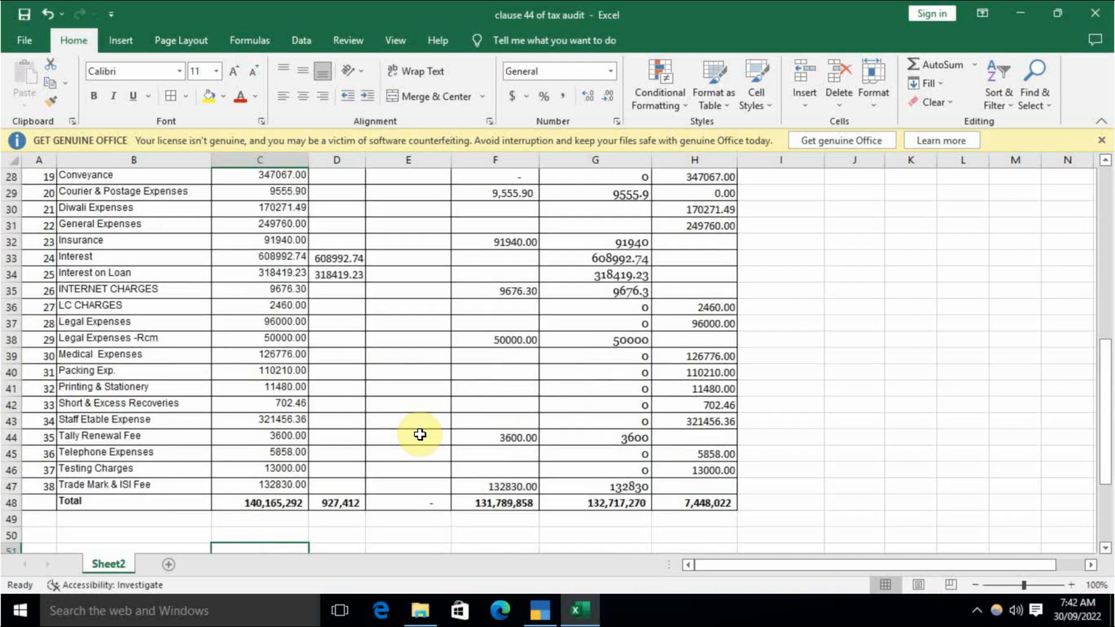
{"action": "scroll", "coordinate": [420, 434], "scroll_direction": "up", "scroll_amount": 3}
{"action": "scroll", "coordinate": [420, 434], "scroll_direction": "up", "scroll_amount": 2}
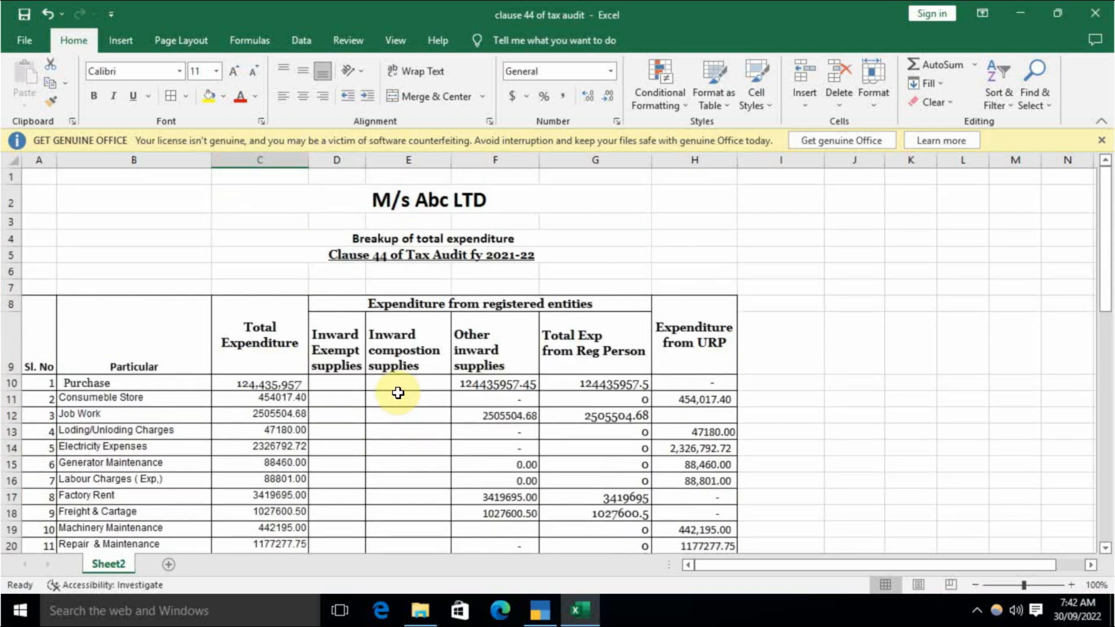
{"action": "scroll", "coordinate": [398, 393], "scroll_direction": "down", "scroll_amount": 11}
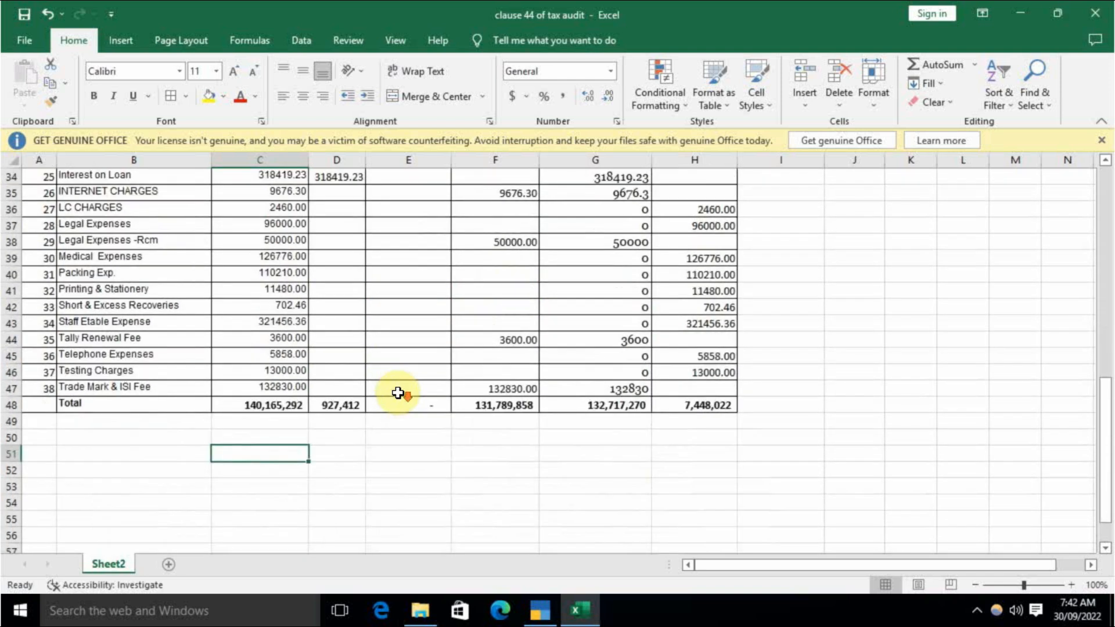
{"action": "scroll", "coordinate": [414, 431], "scroll_direction": "up", "scroll_amount": 11}
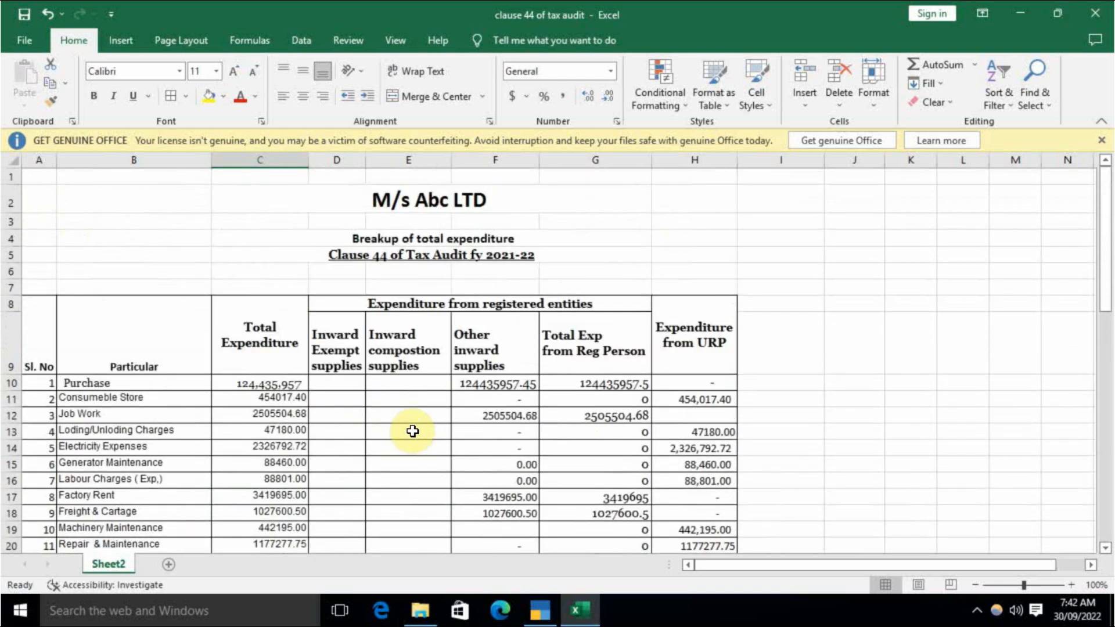
{"action": "left_click", "coordinate": [691, 238]}
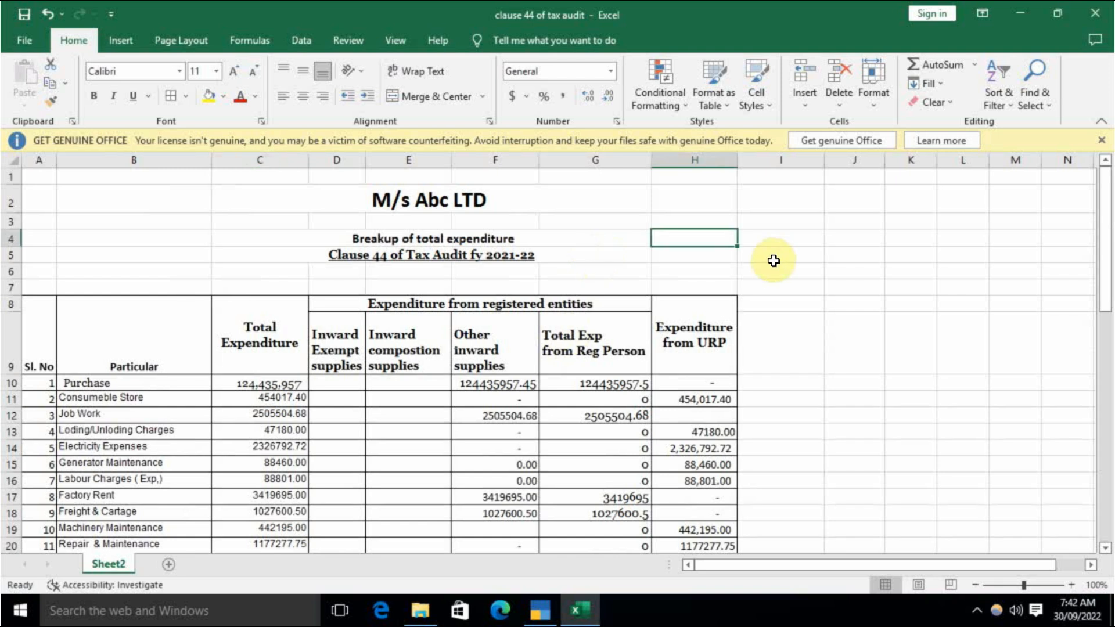
{"action": "left_click", "coordinate": [785, 267]}
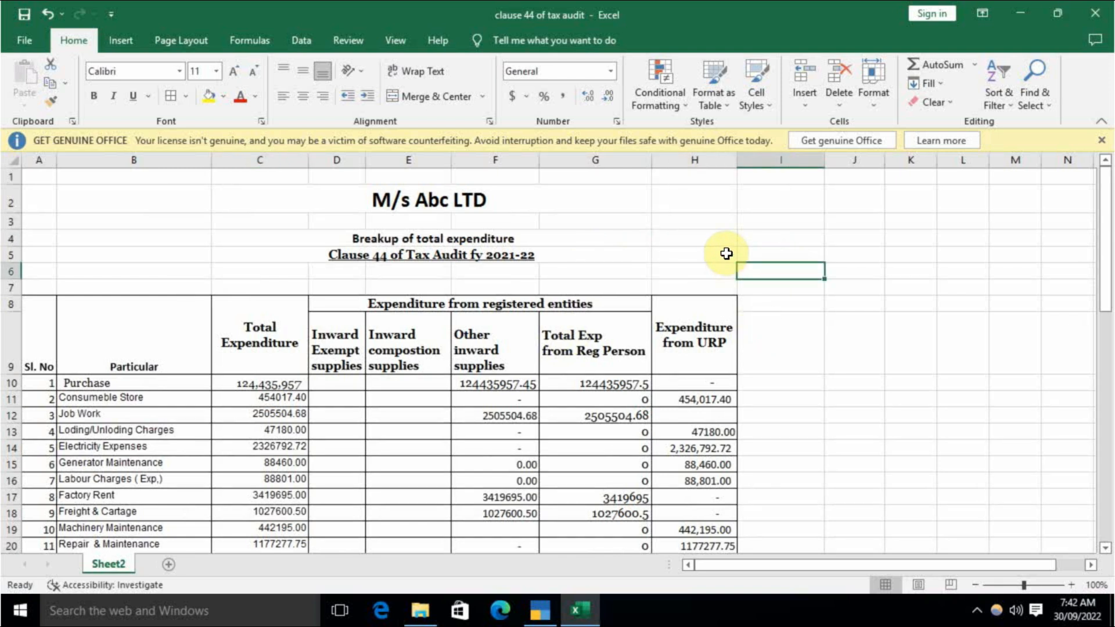